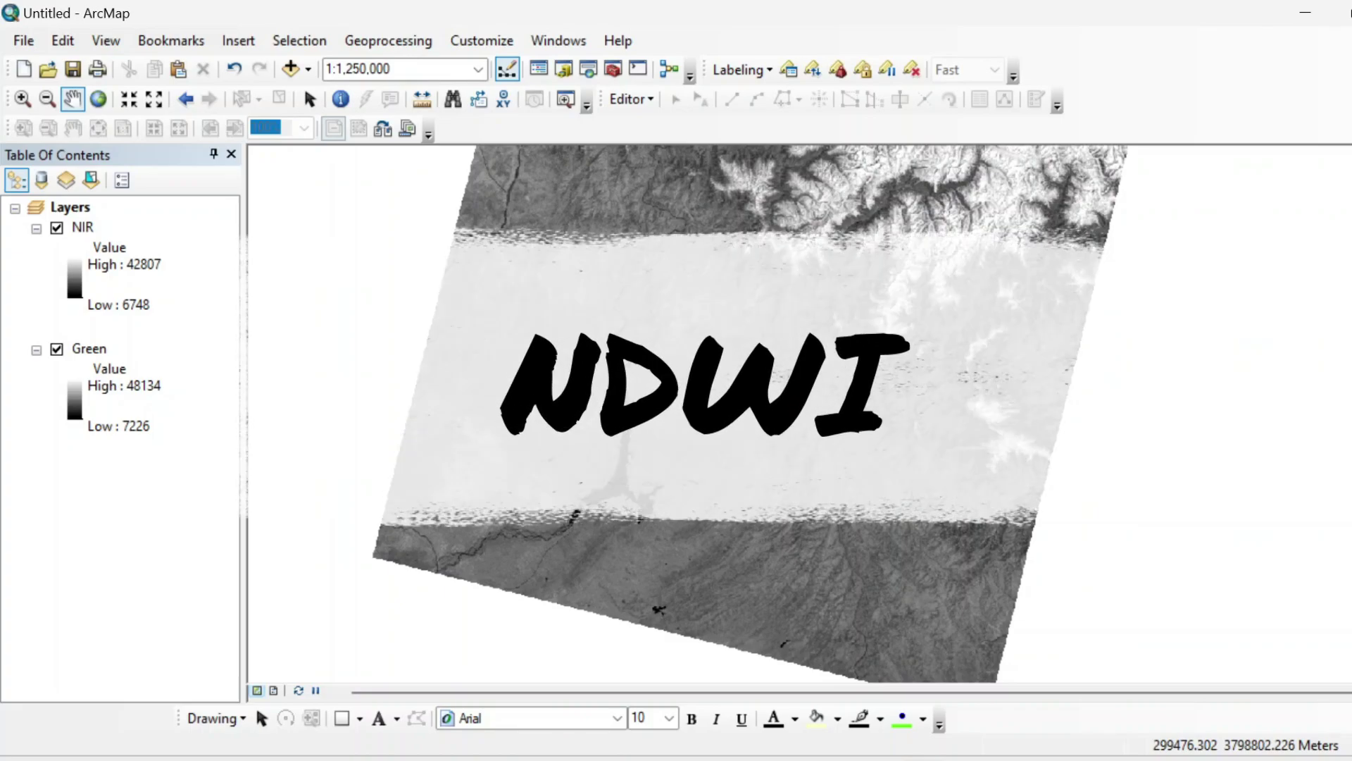
- Nudge the satellite scene of the NIR and Green rasters slightly upward
drag(619, 431, 616, 420)
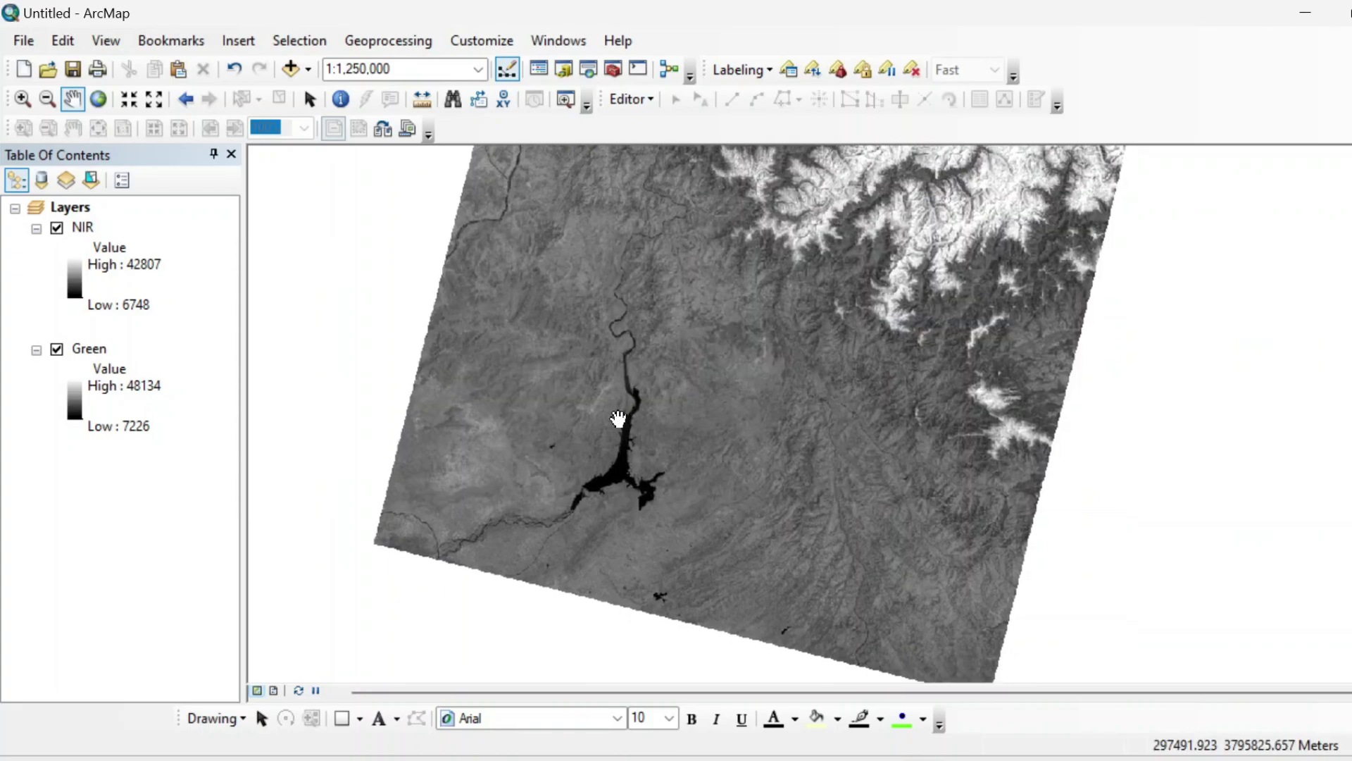
- In the NDWI article, highlight the proposer's name, the water-content phrase and the GREEN/NIR terms
click(833, 756)
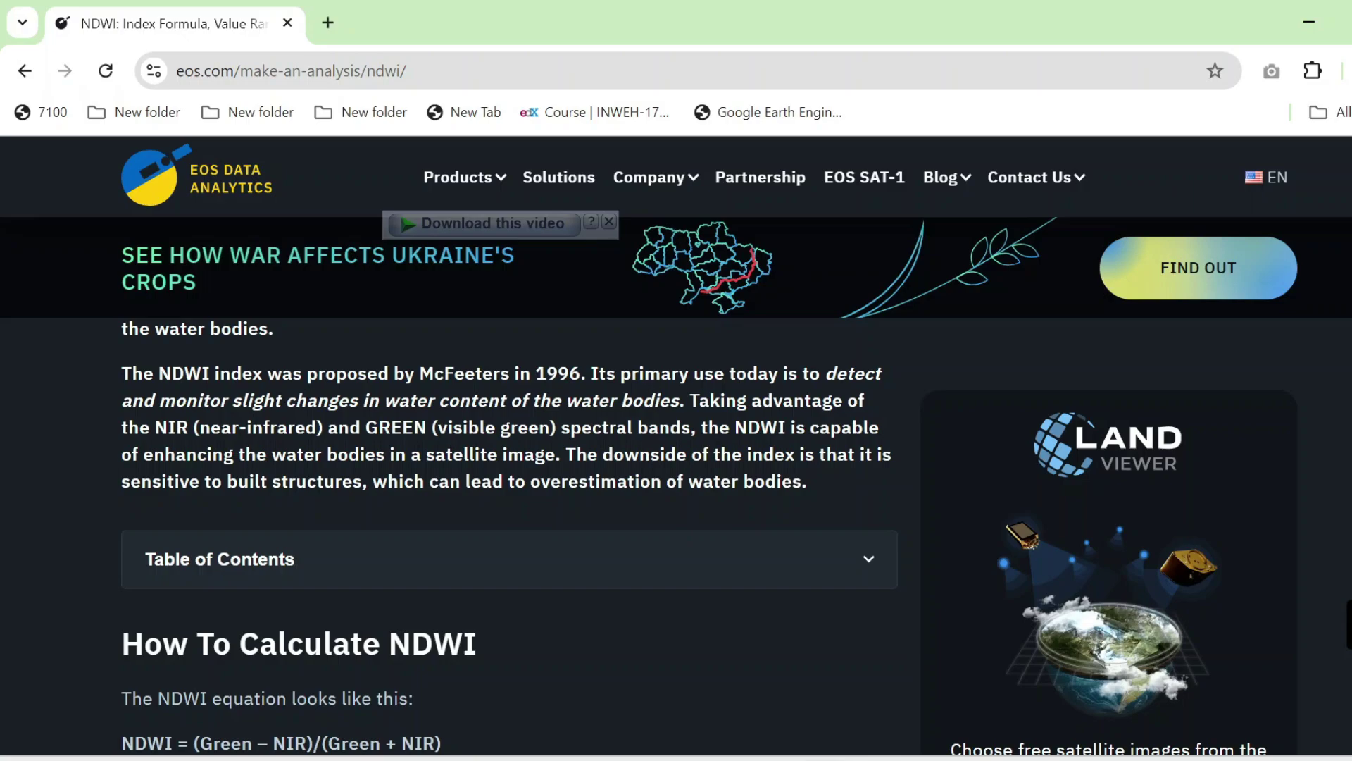
drag(418, 374, 558, 374)
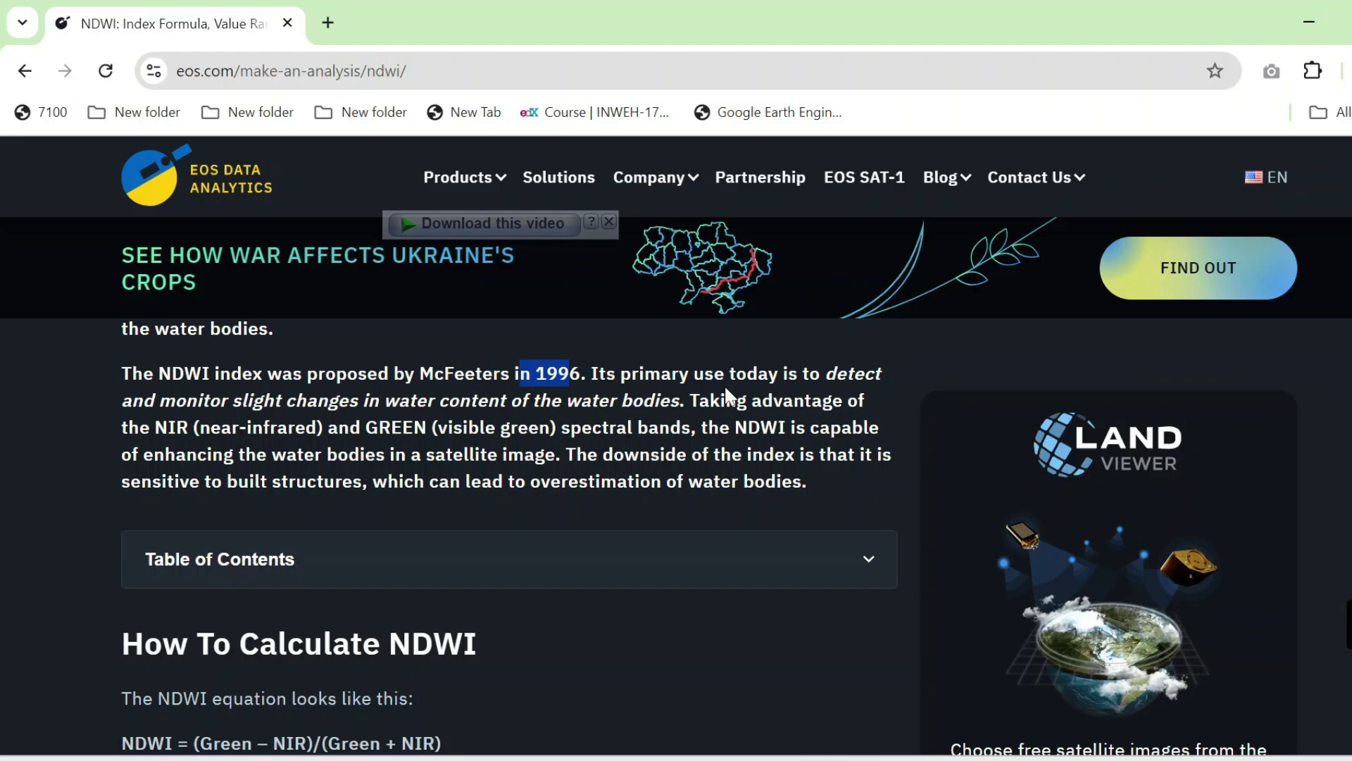
click(754, 389)
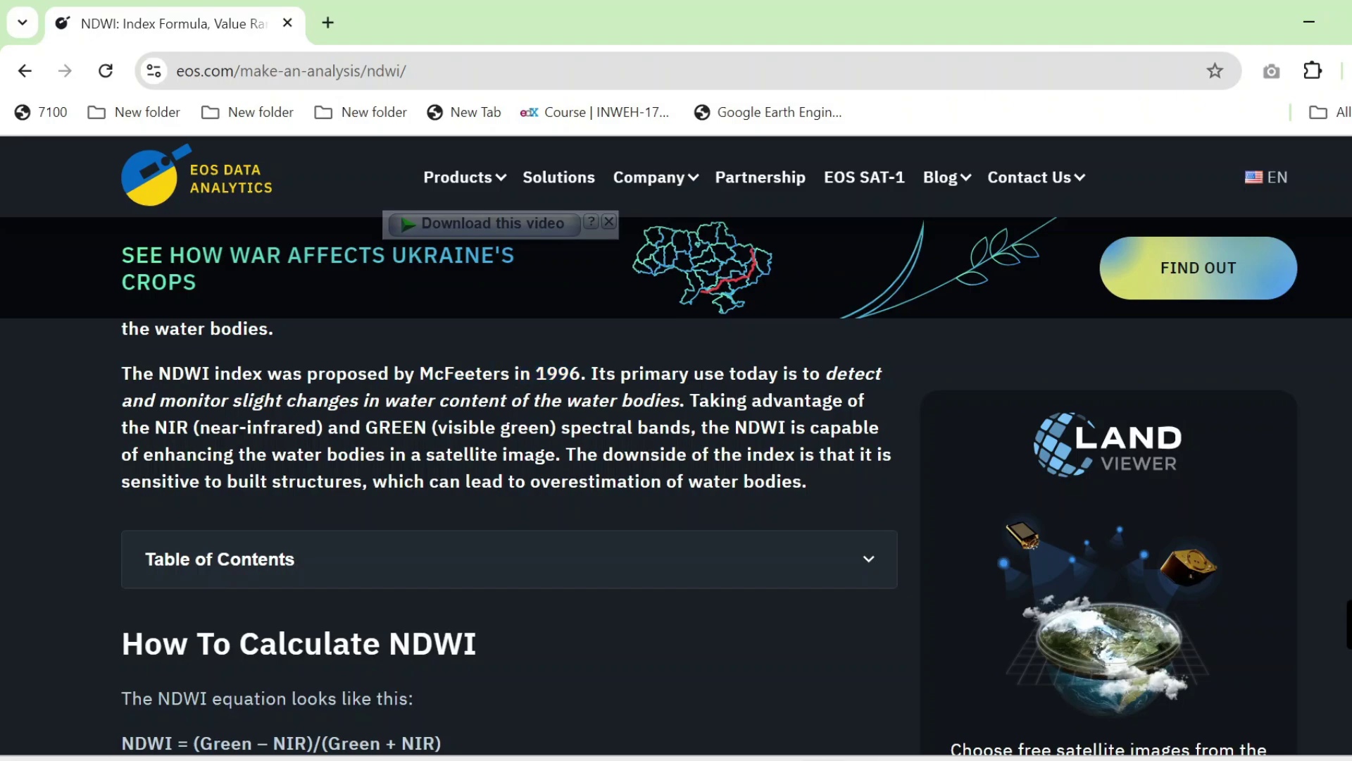
drag(233, 400, 672, 400)
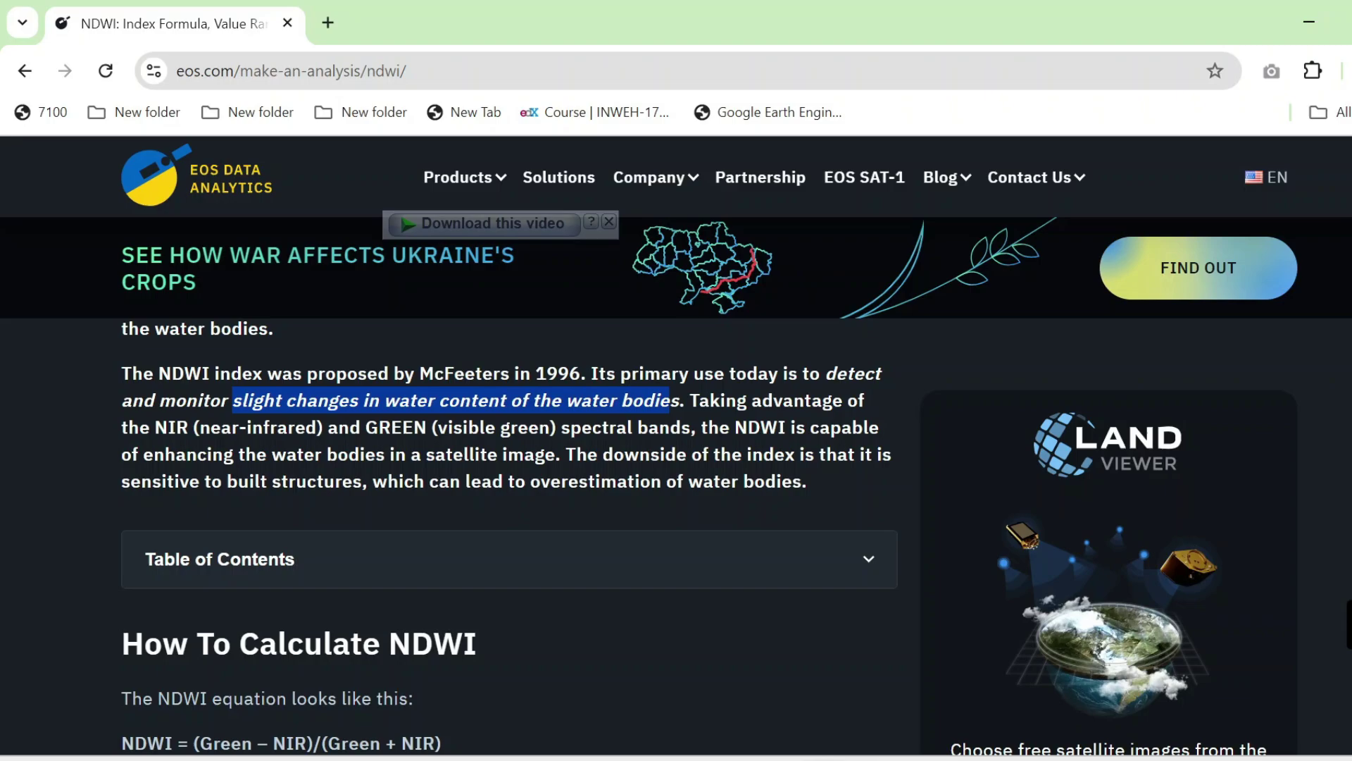
click(673, 400)
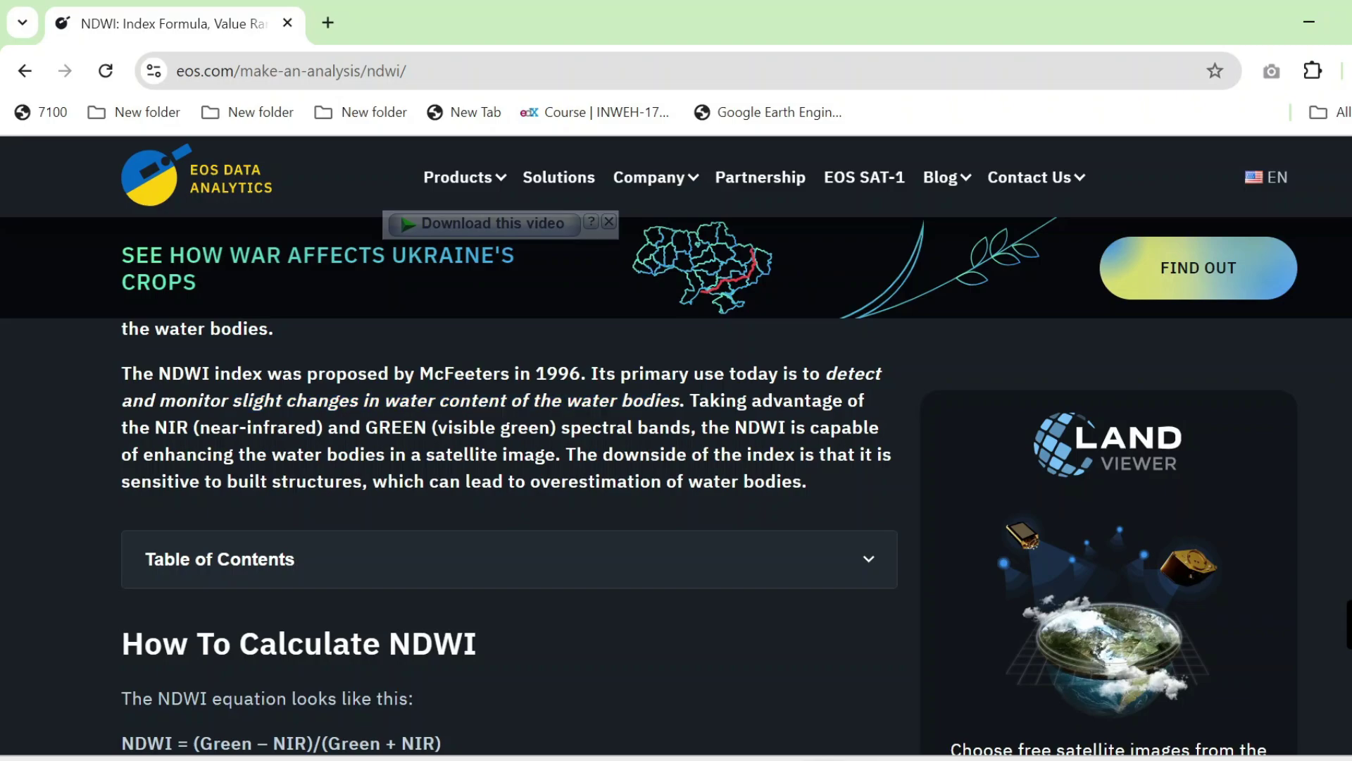
drag(365, 428, 430, 428)
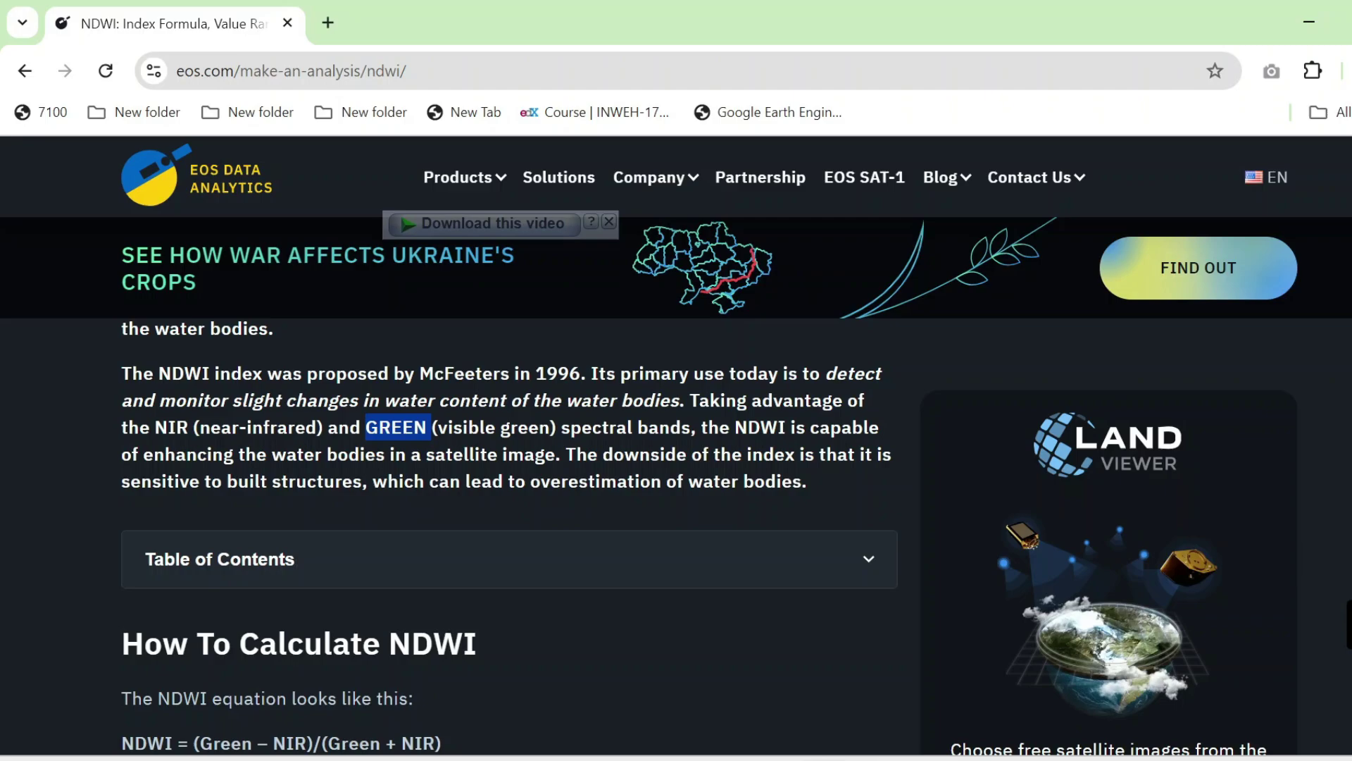
drag(150, 427, 194, 428)
click(194, 427)
- Scroll to the band formulas and highlight the Landsat 7, Landsat 8 (Band 3, Band 5) and Sentinel 2 terms
scroll(549, 484, down, 2)
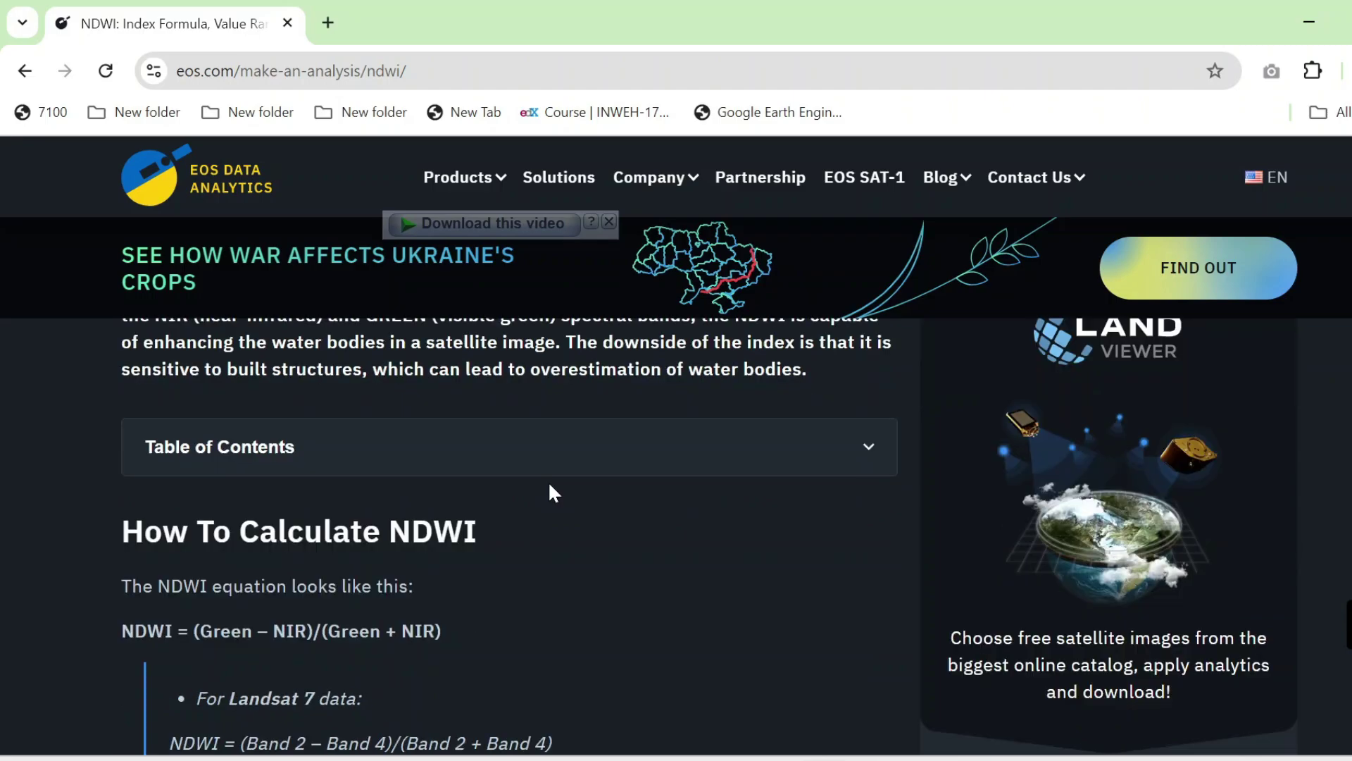
scroll(549, 485, down, 4)
drag(243, 518, 348, 519)
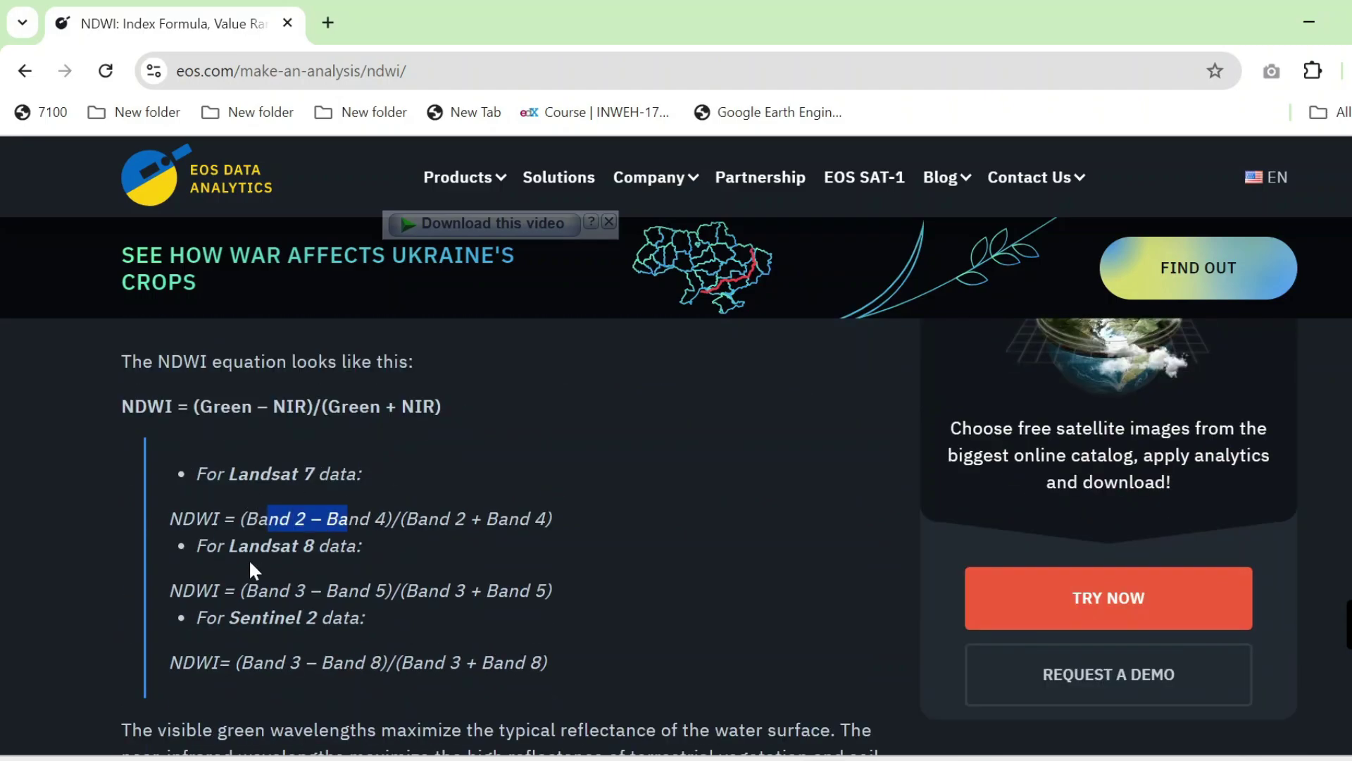
drag(169, 590, 247, 590)
drag(212, 662, 305, 662)
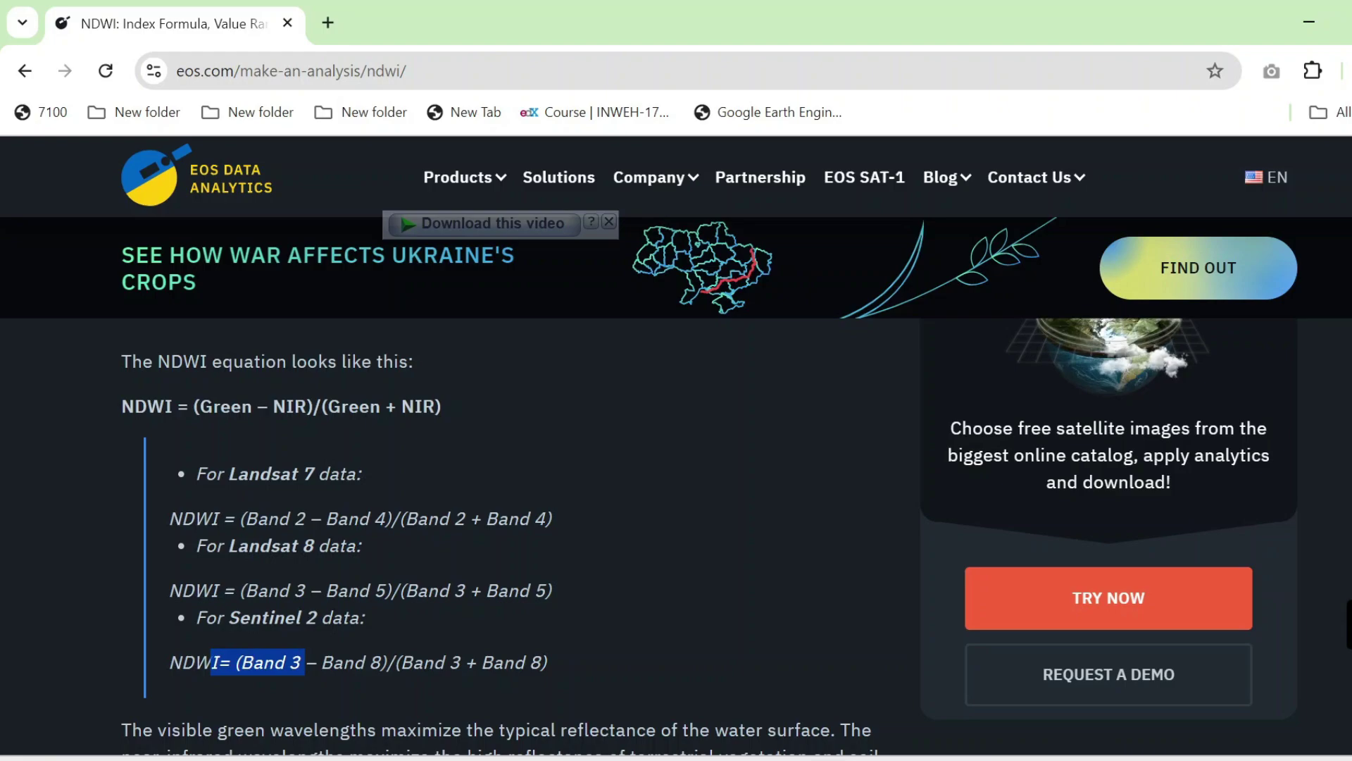
click(305, 662)
drag(245, 590, 311, 590)
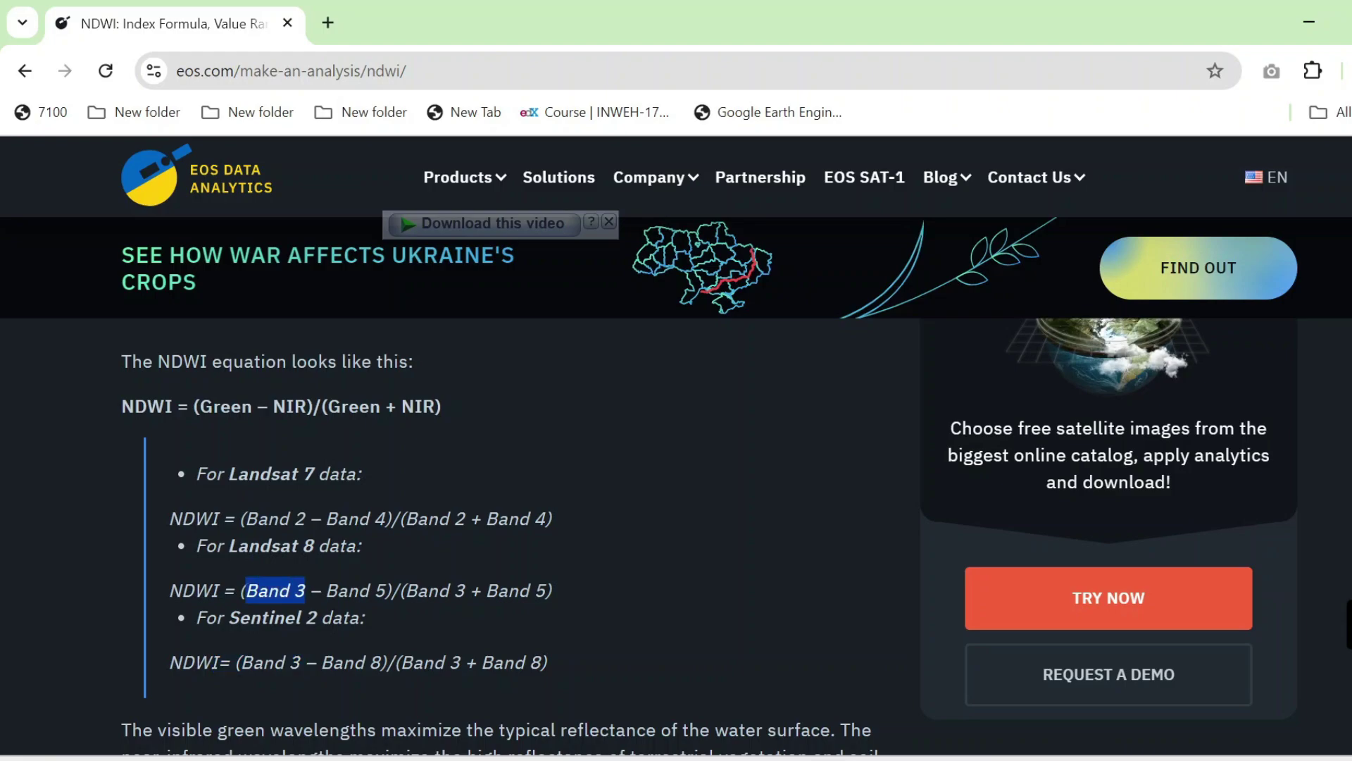
drag(486, 590, 545, 590)
click(519, 456)
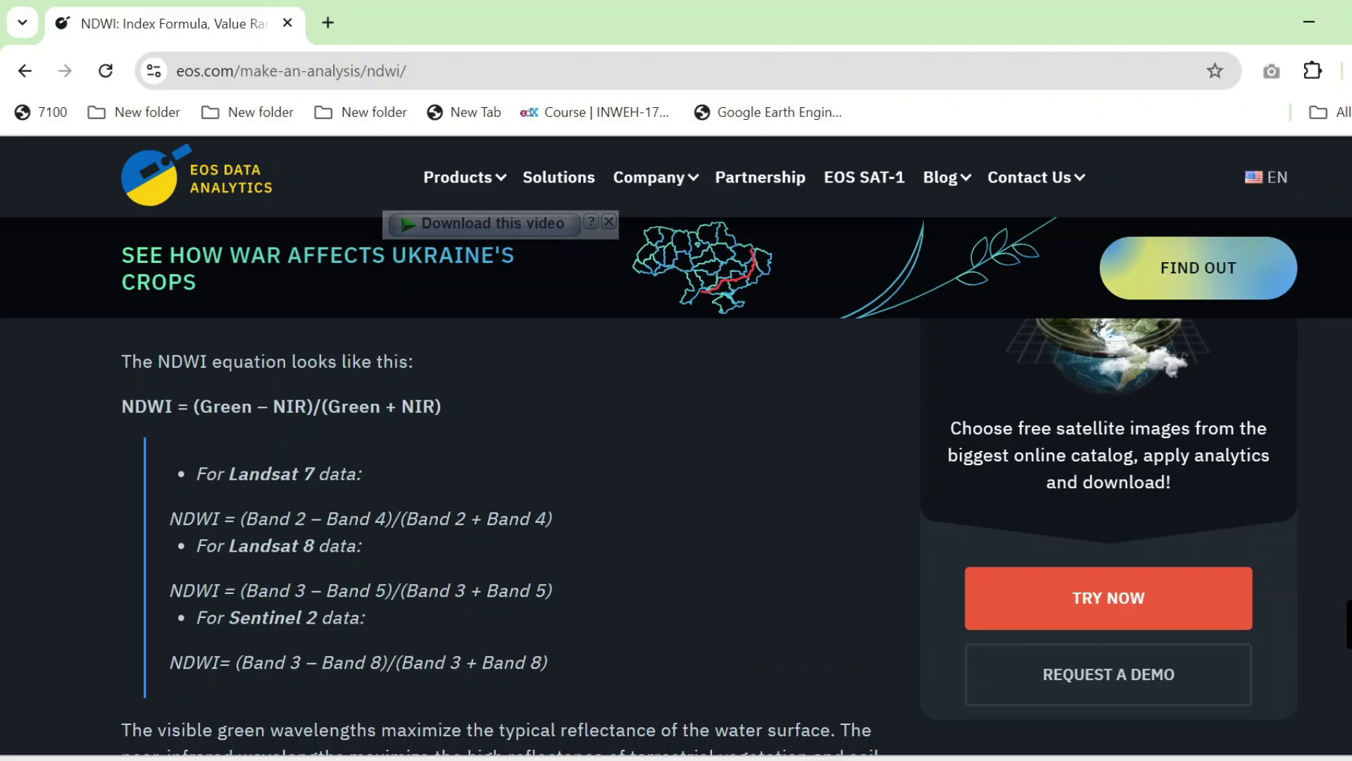
drag(244, 591, 399, 590)
- Return to ArcMap and select the NIR and Green layers in turn
click(1310, 11)
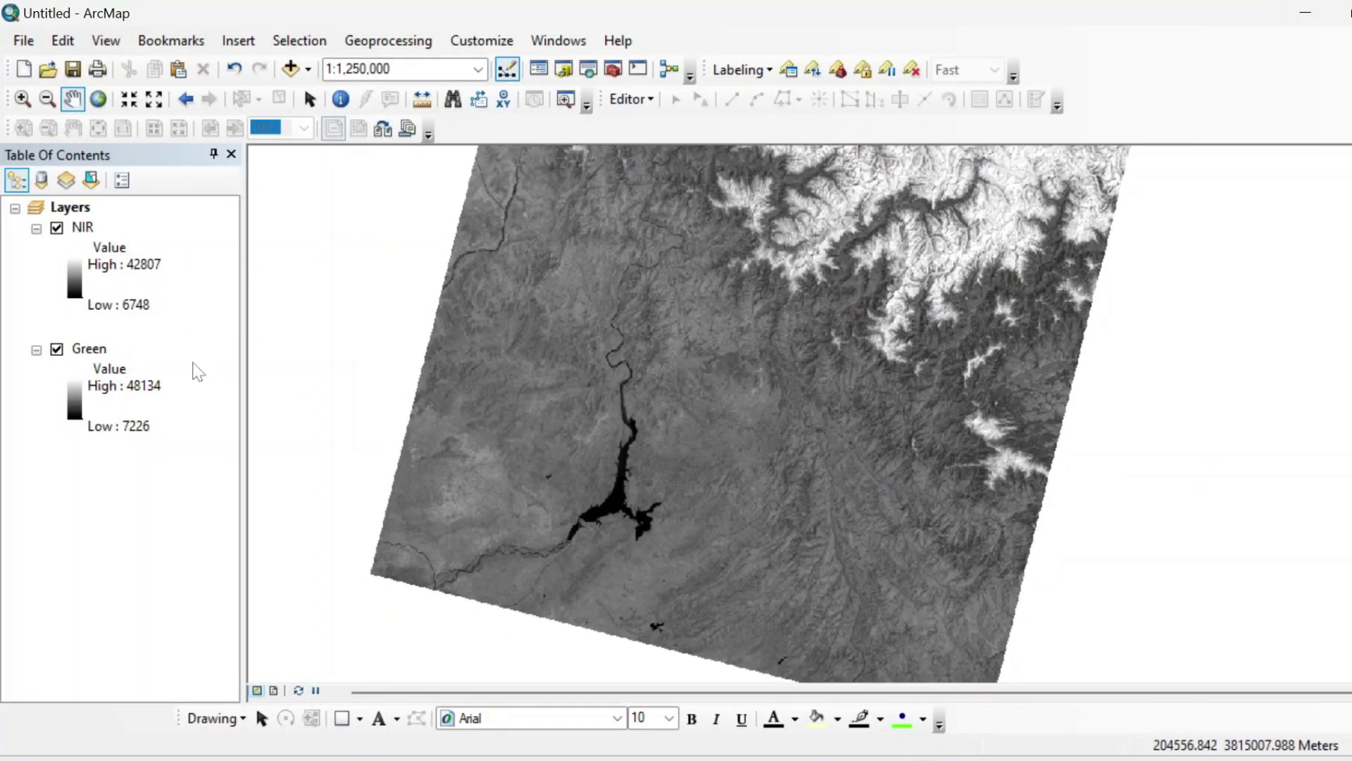
click(86, 229)
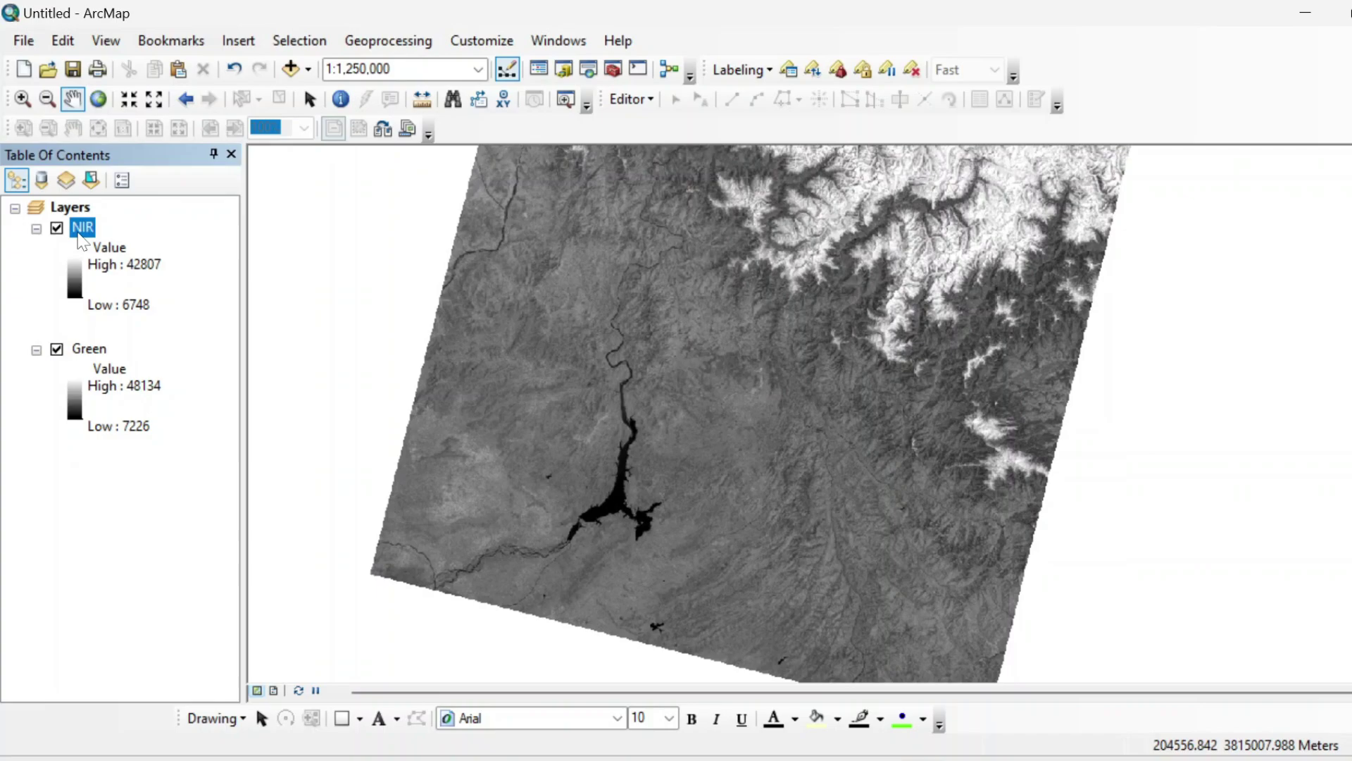
click(85, 349)
click(82, 502)
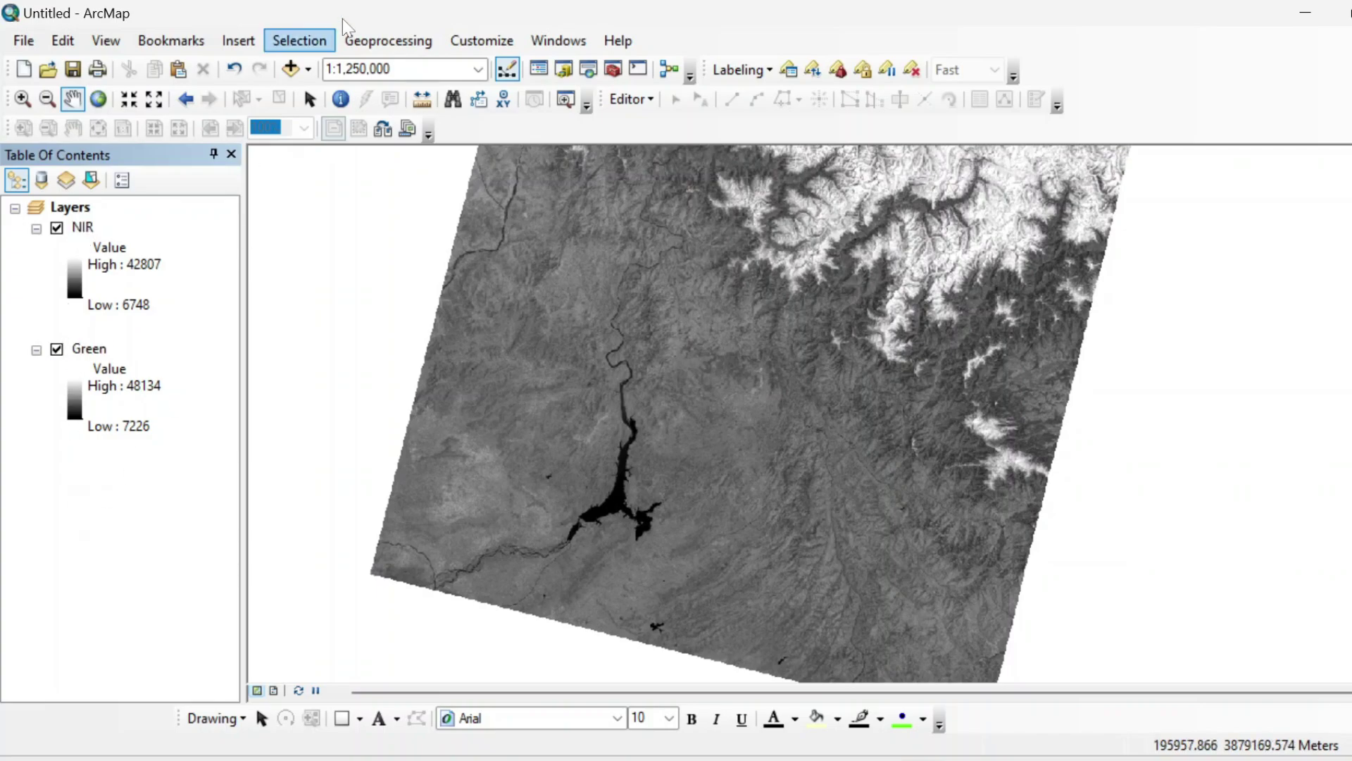
- Open Raster Calculator from search and start the expression Float("Green")
click(586, 69)
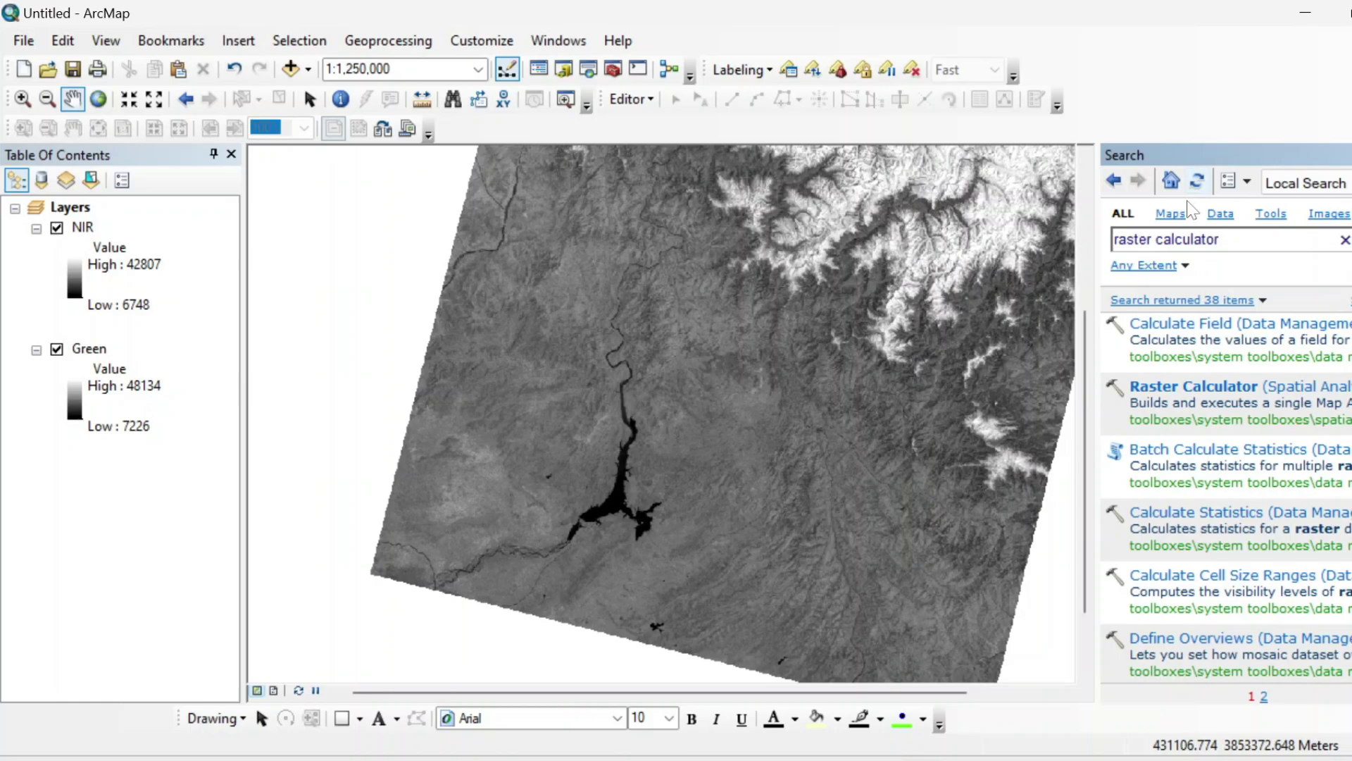
click(1206, 387)
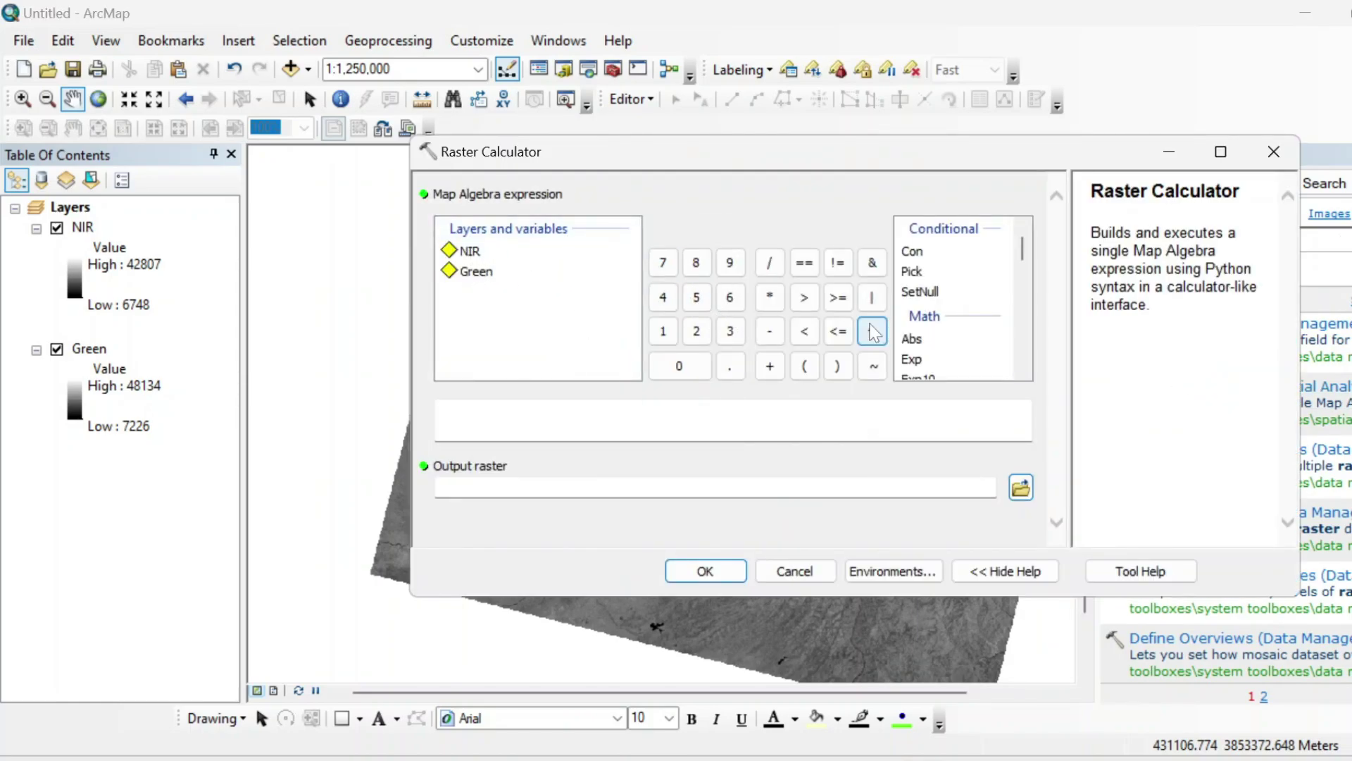
scroll(939, 338, down, 2)
double_click(916, 305)
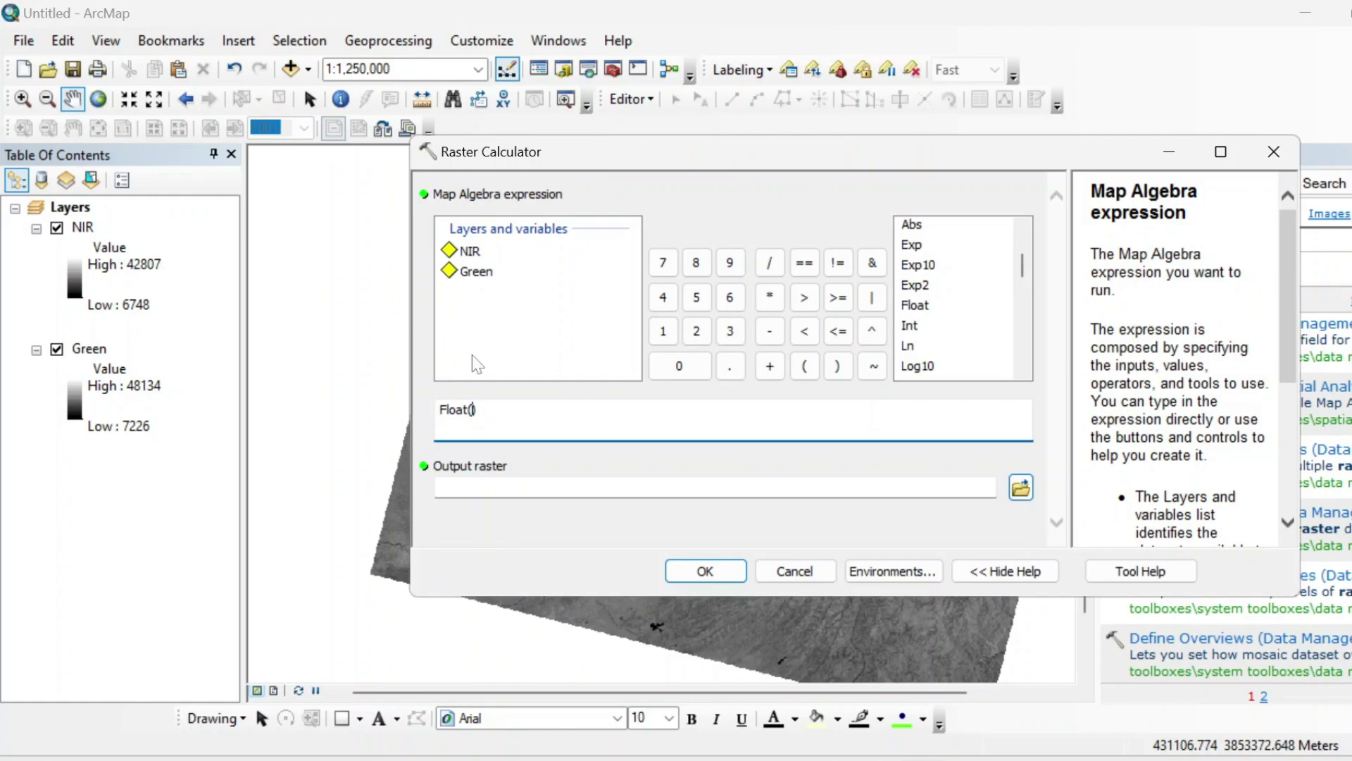
double_click(485, 277)
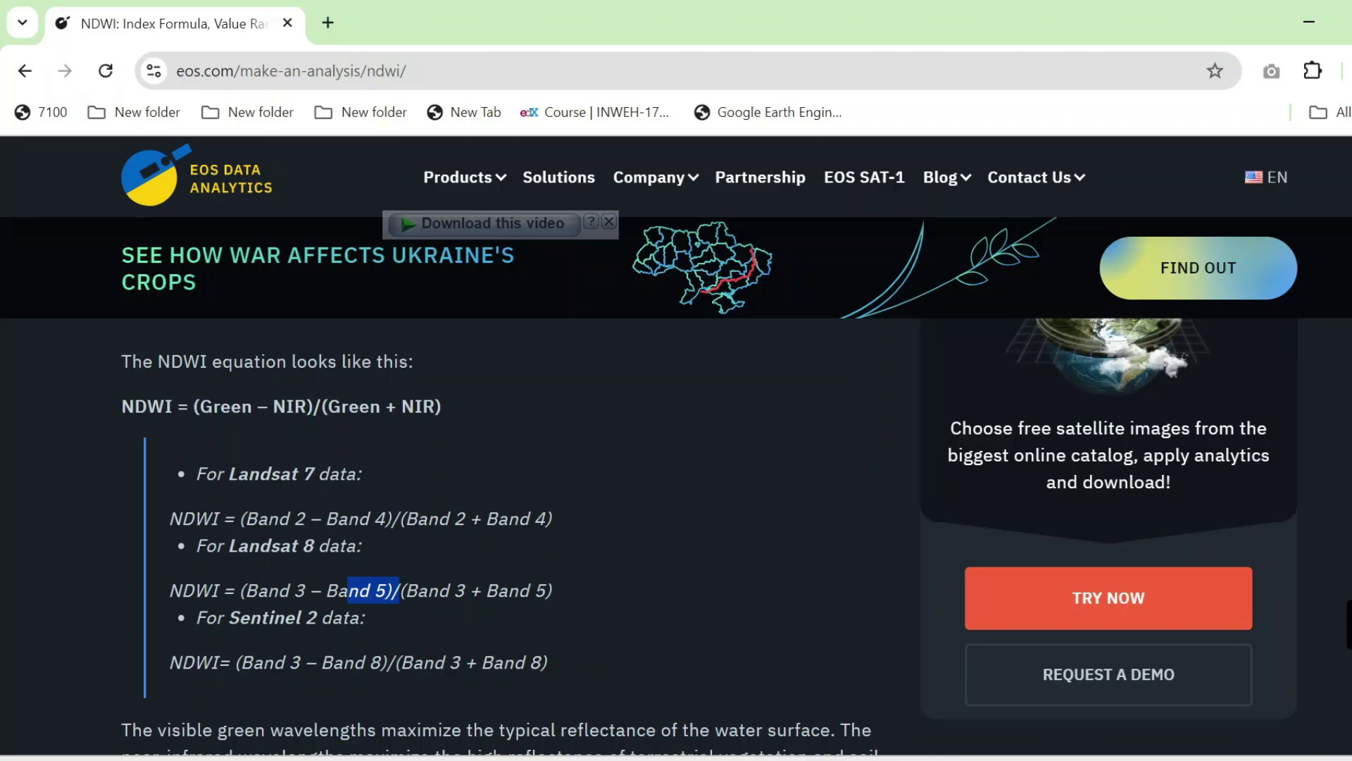
- Highlight the Landsat 8 numerator terms and Green – NIR in the general formula
drag(399, 590, 257, 591)
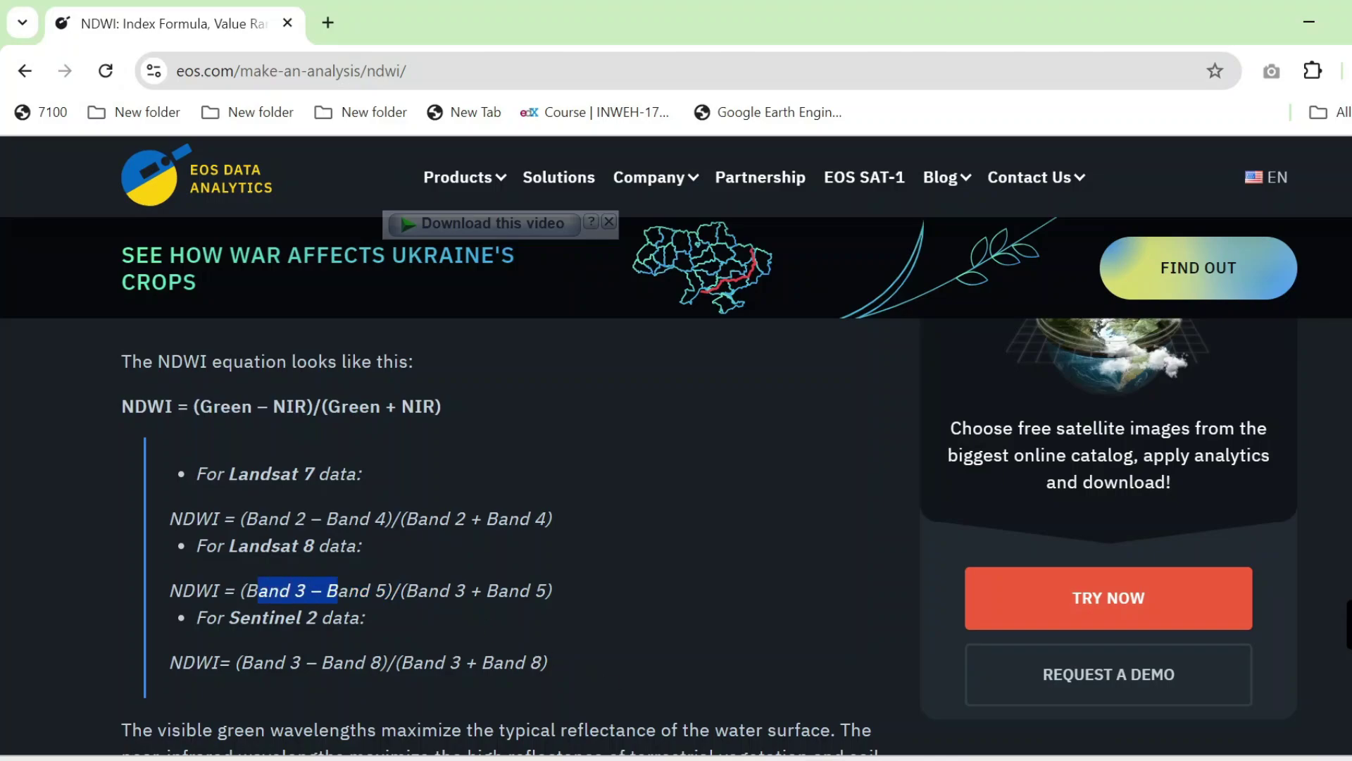
click(258, 590)
drag(215, 407, 286, 406)
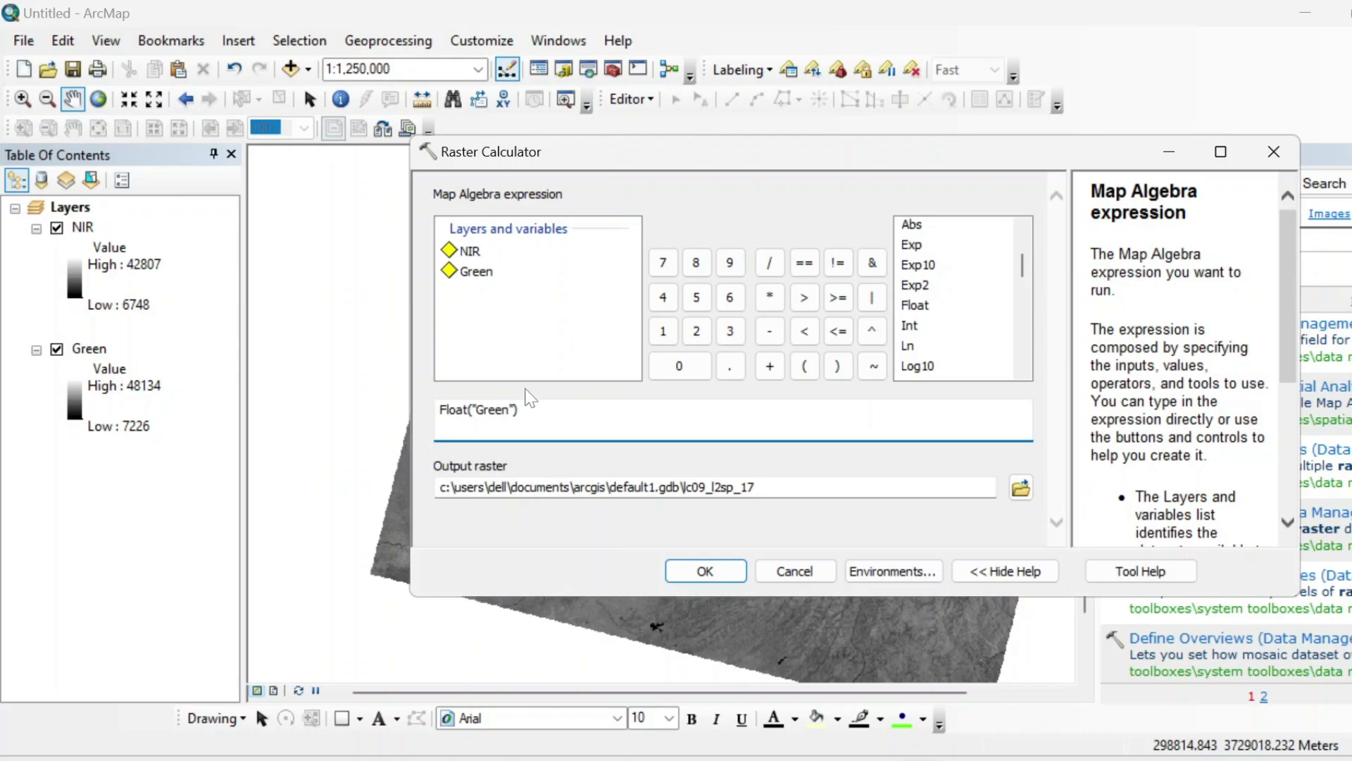
- Complete the expression Float("Green" - "NIR") / Float("Green" + "NIR") and run it
click(468, 250)
click(760, 330)
double_click(468, 251)
click(769, 263)
double_click(915, 305)
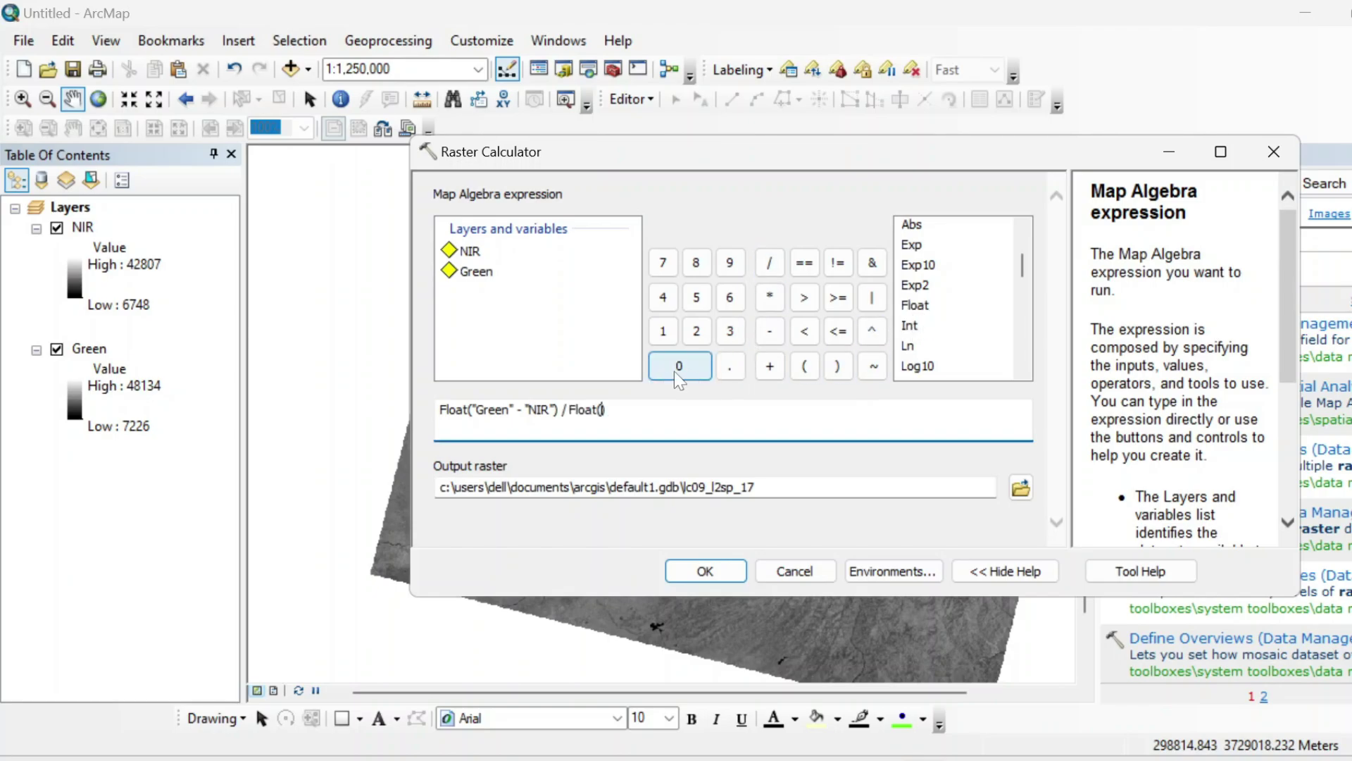
double_click(469, 272)
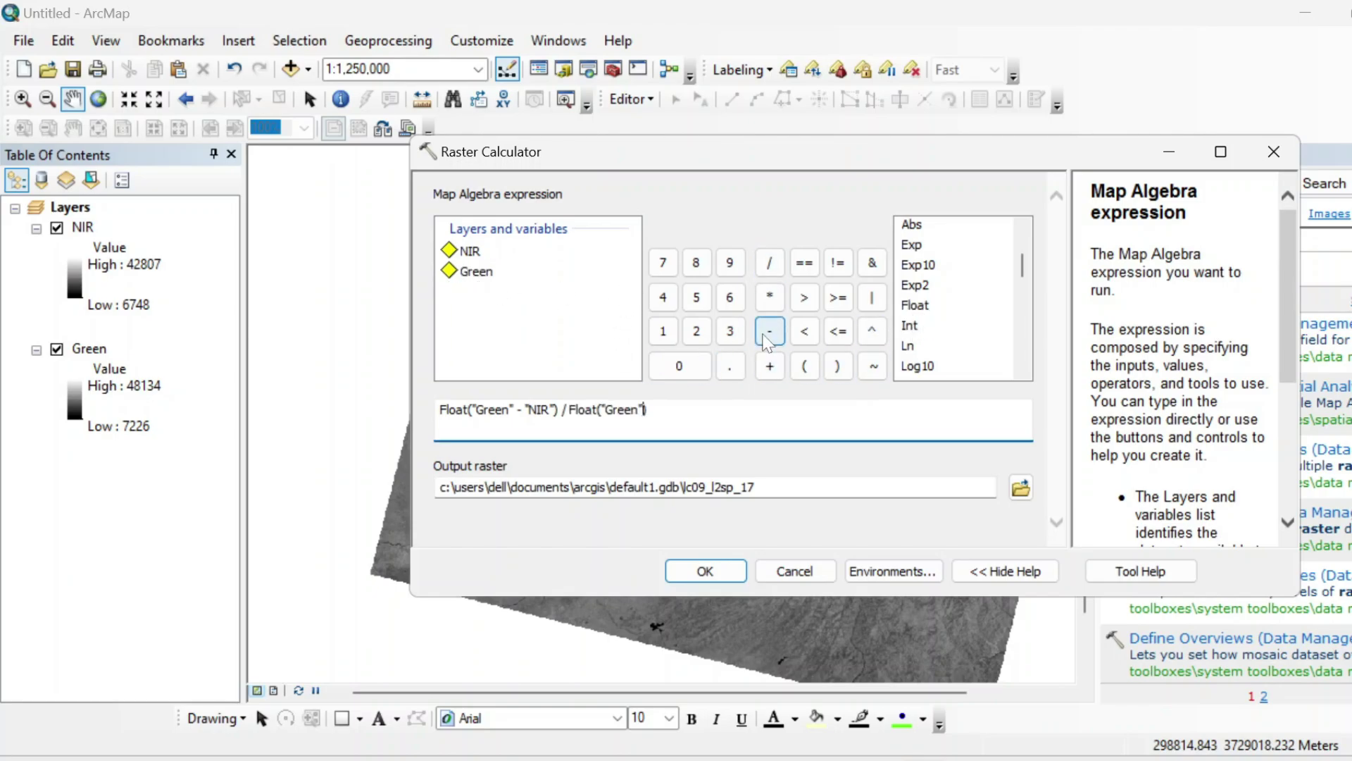
click(769, 363)
double_click(471, 253)
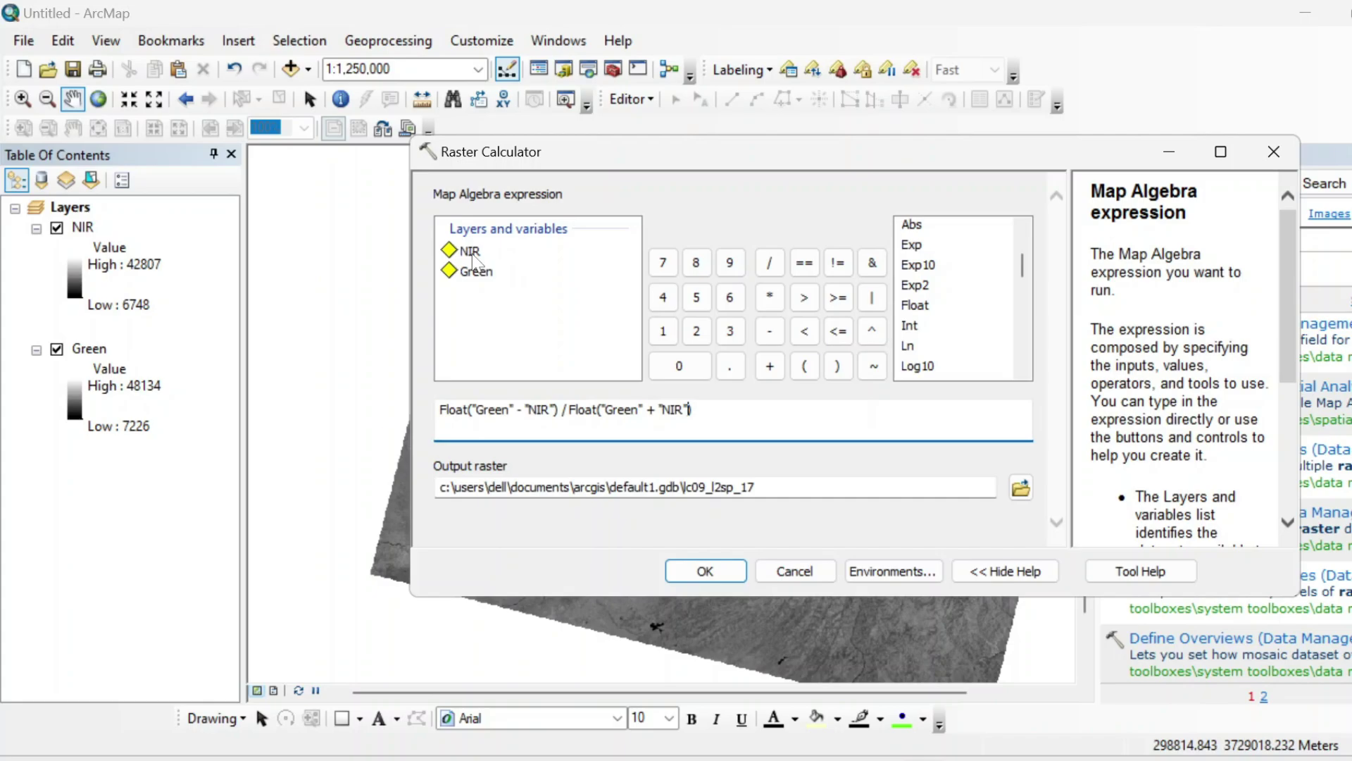
click(781, 487)
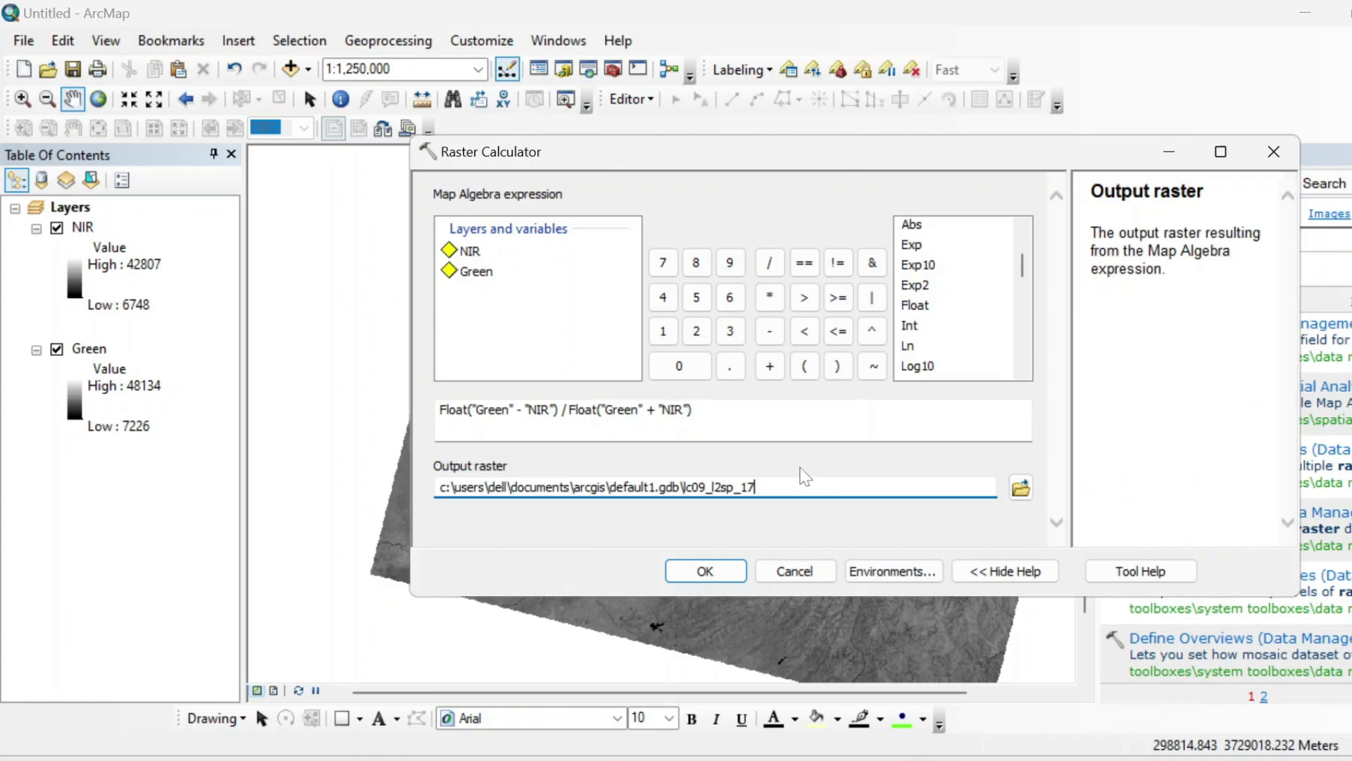
click(705, 570)
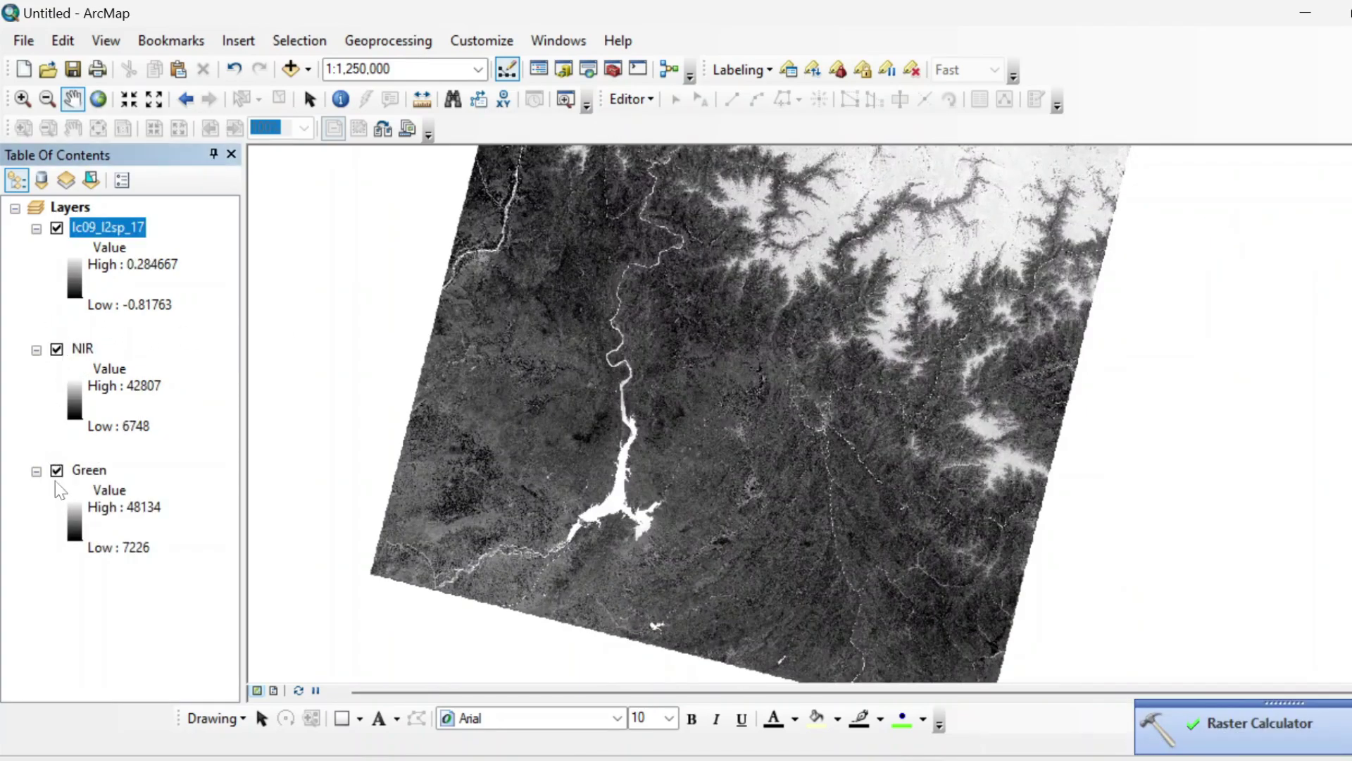
- Hide the Green and NIR layers and rename lc09_l2sp_17 to NDWI
click(57, 470)
click(56, 348)
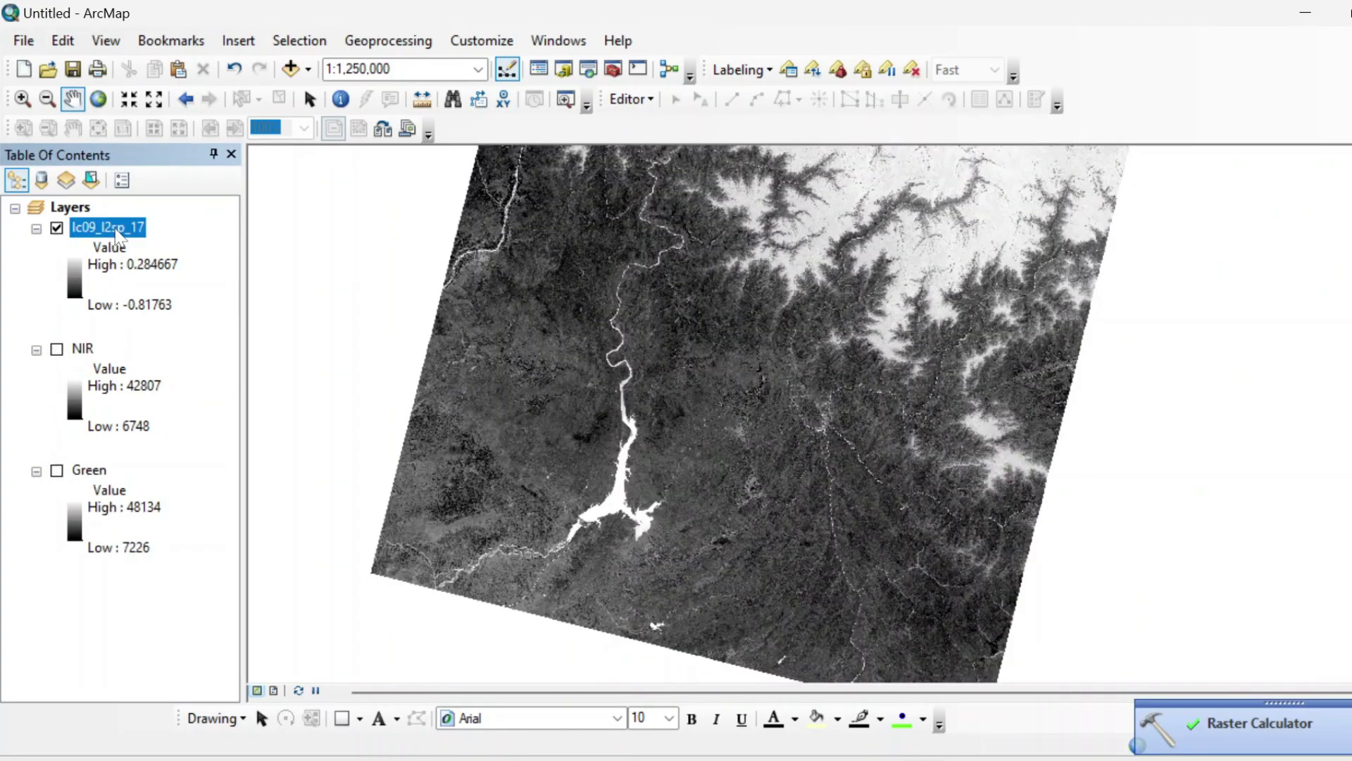
click(107, 227)
key(Caps_Lock)
text(NDWI)
key(Caps_Lock)
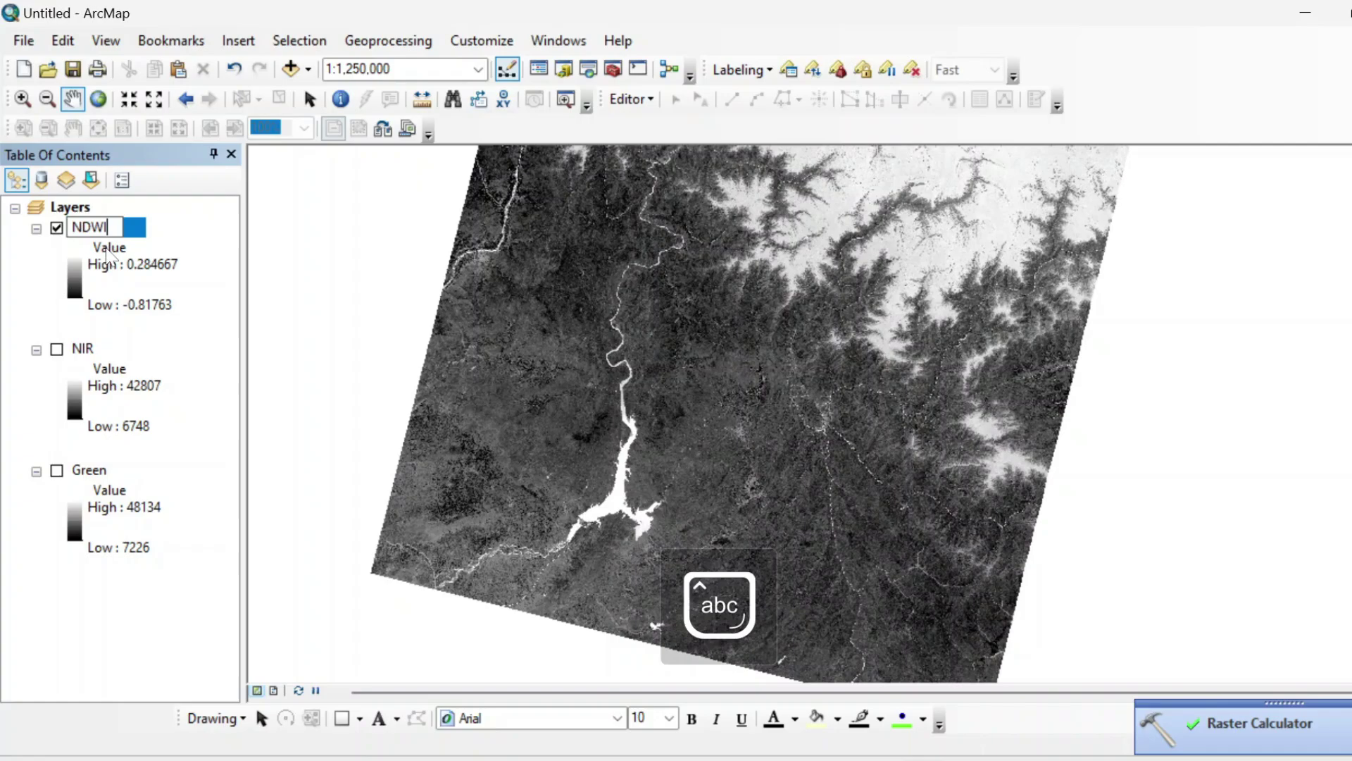
key(Return)
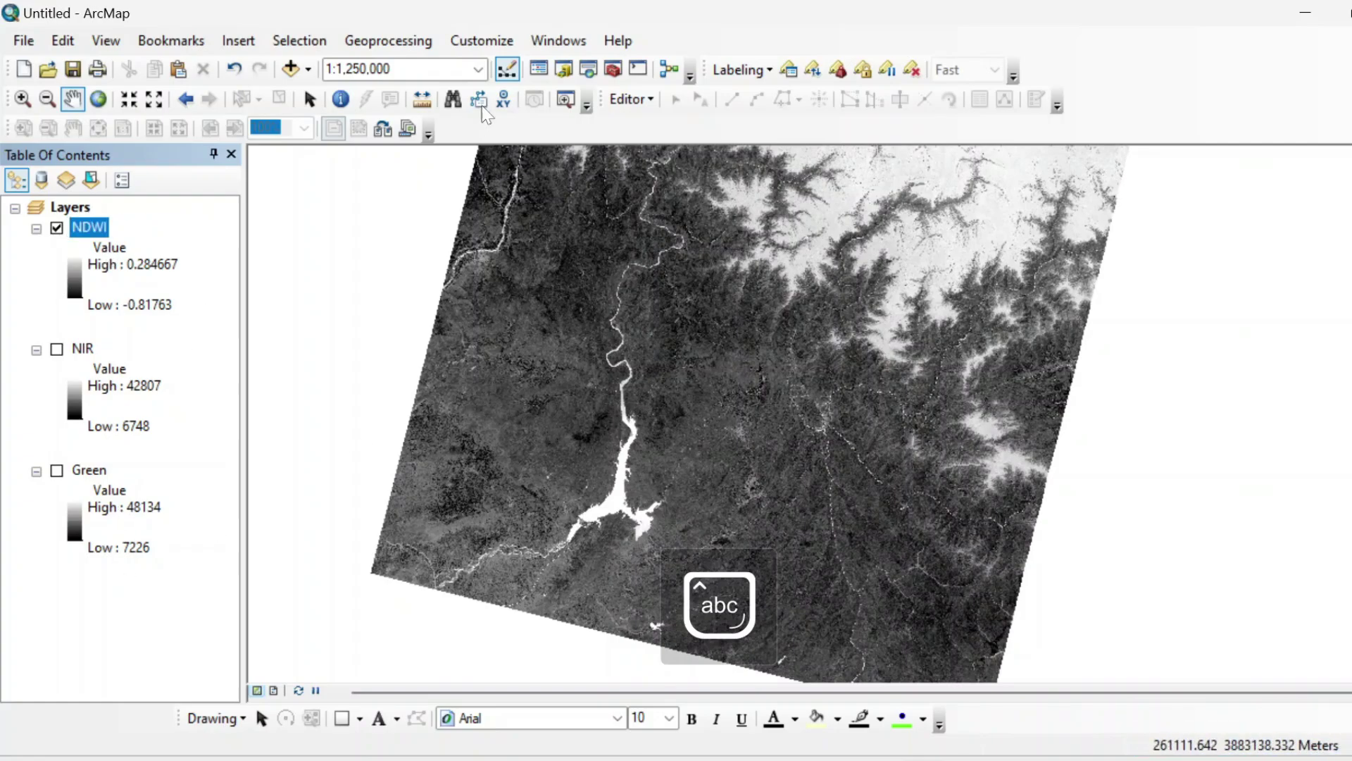
- Clip NDWI to the reservoir extent with Image Analysis, then hide the original NDWI layer
click(559, 40)
click(585, 218)
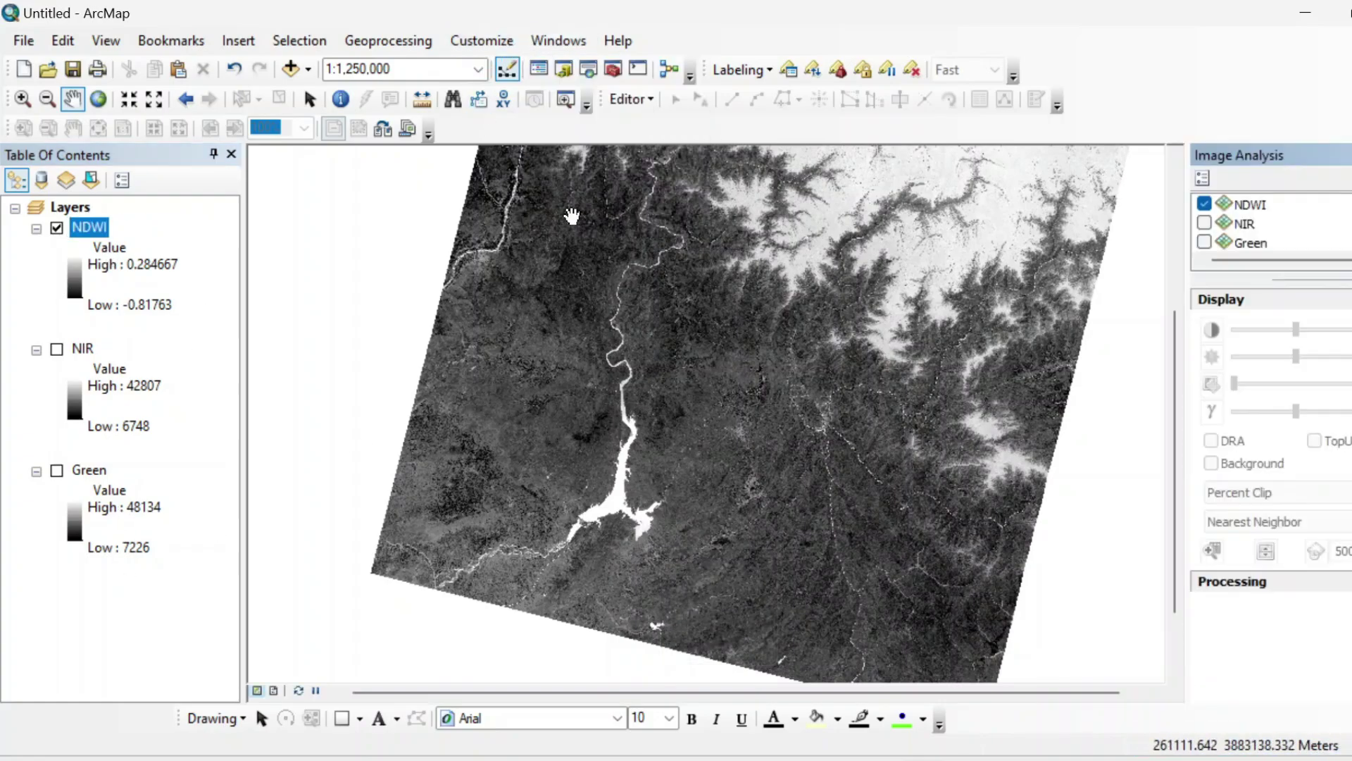
scroll(634, 493, up, 2)
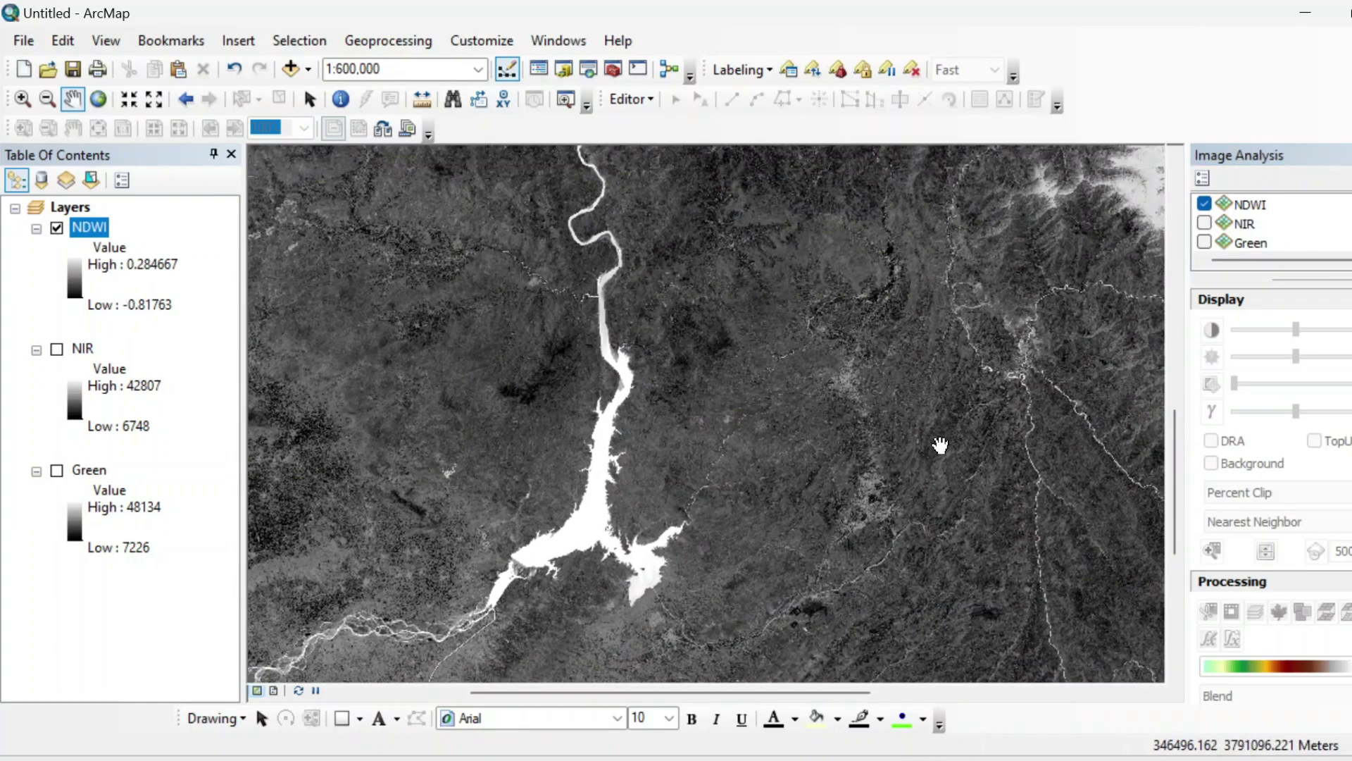
click(1250, 204)
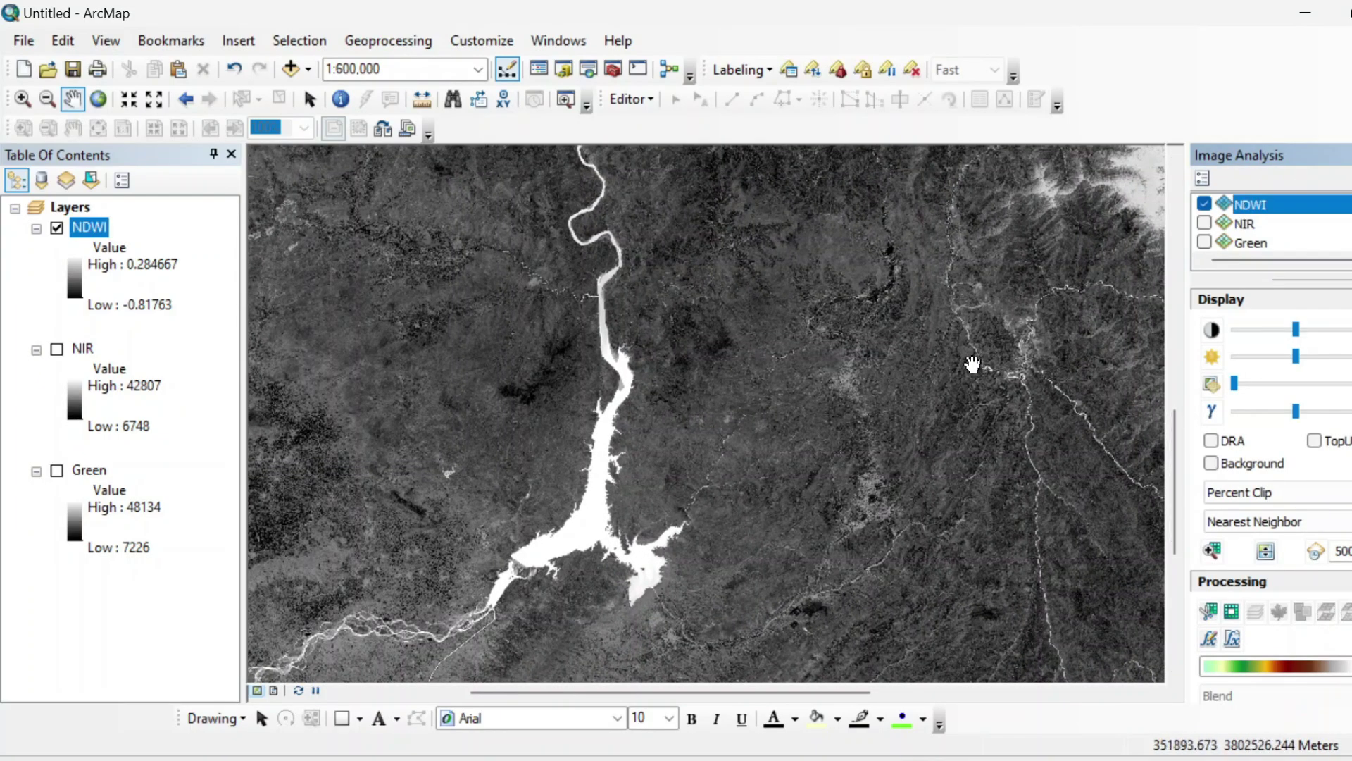
click(1208, 610)
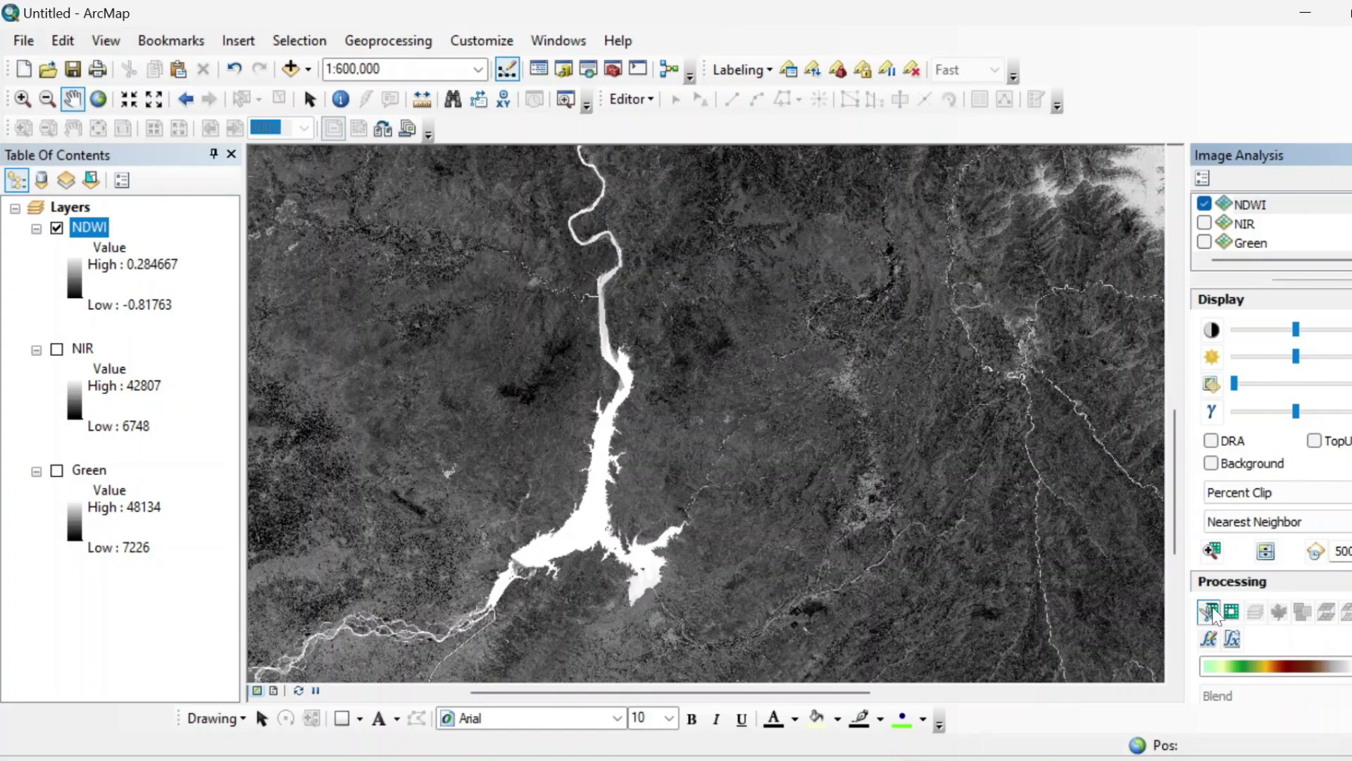
click(57, 349)
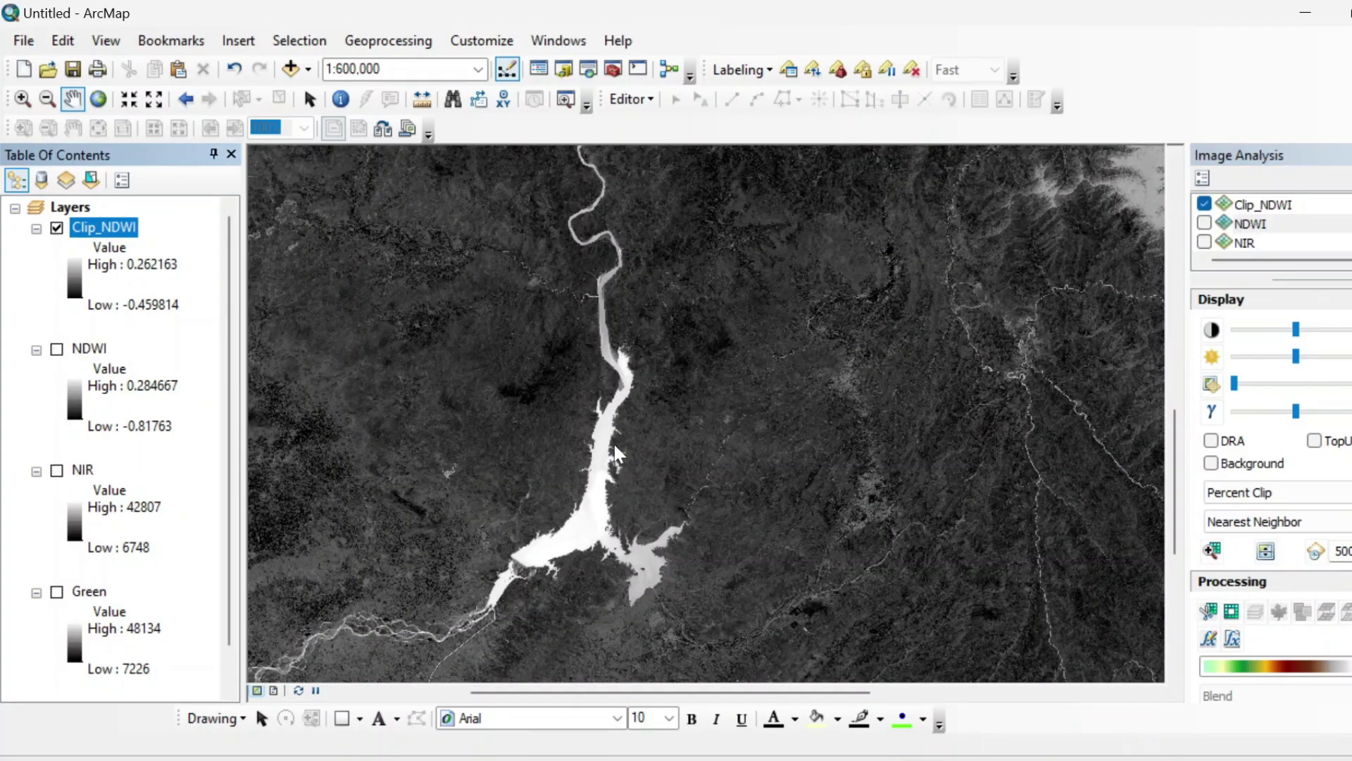
scroll(622, 453, down, 1)
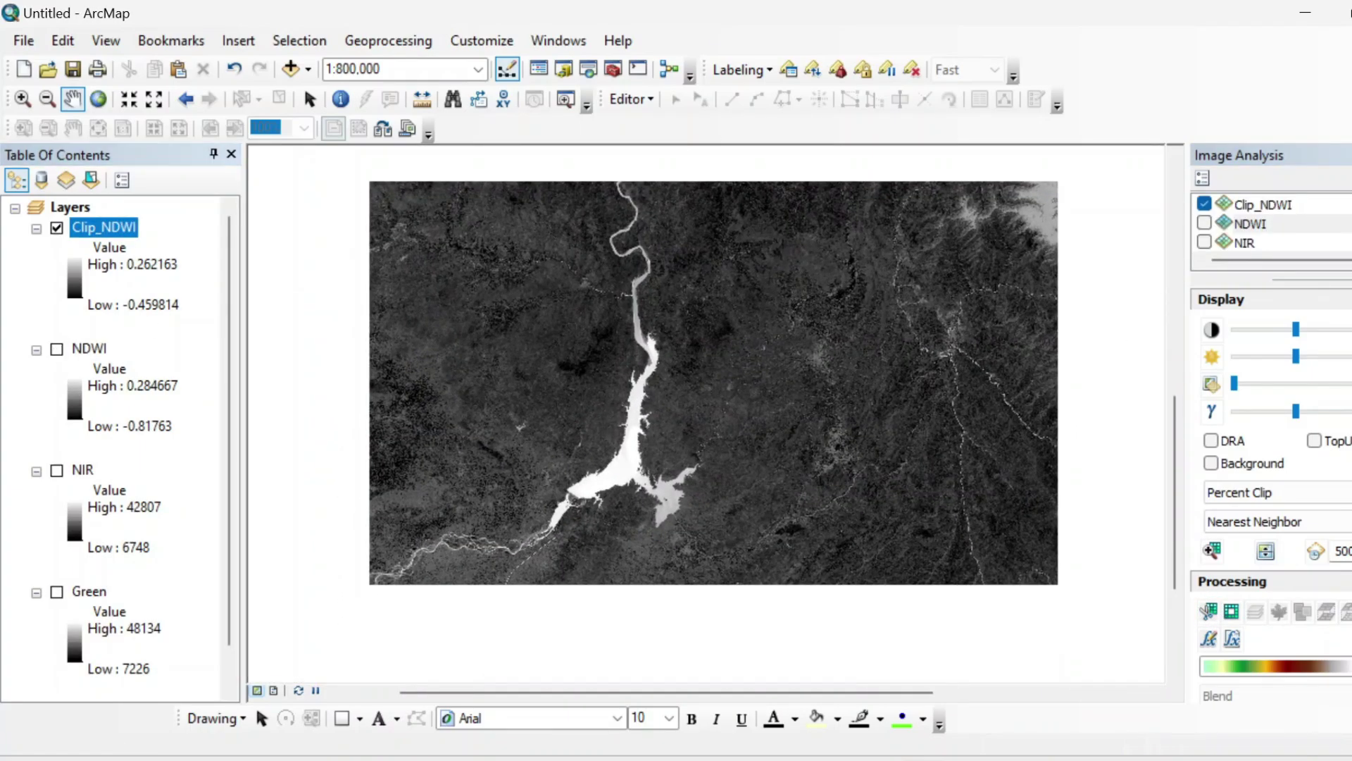
- Give Clip_NDWI the red-yellow-green-blue colour ramp in its Symbology properties
right_click(114, 225)
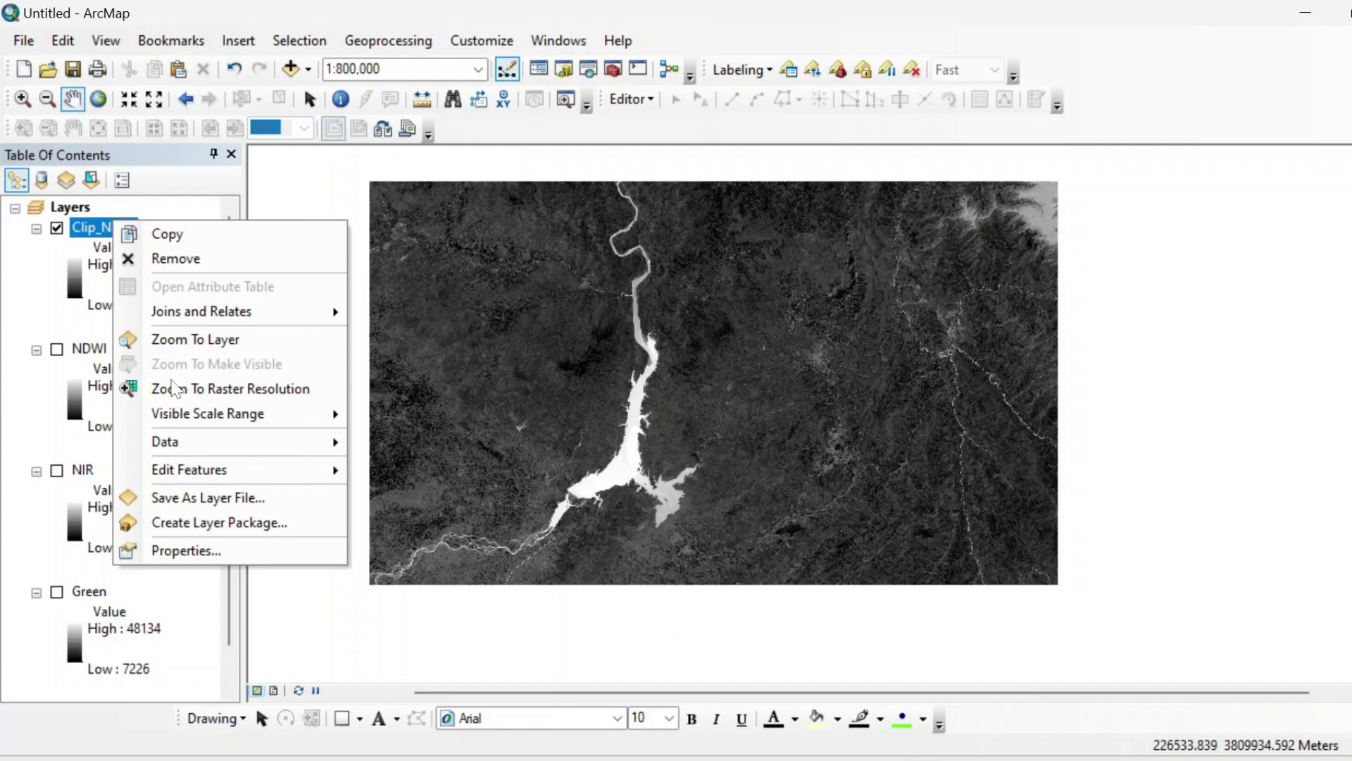
click(178, 552)
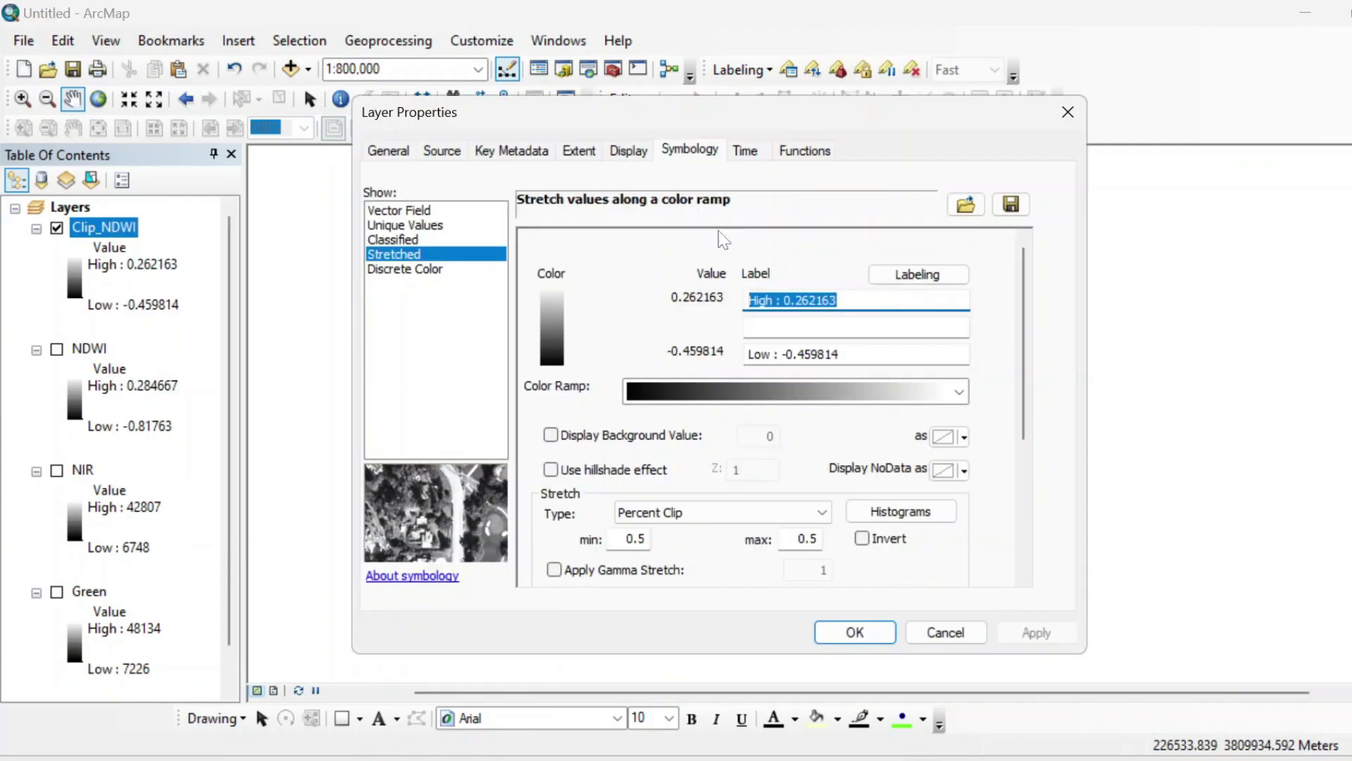
click(864, 391)
click(822, 514)
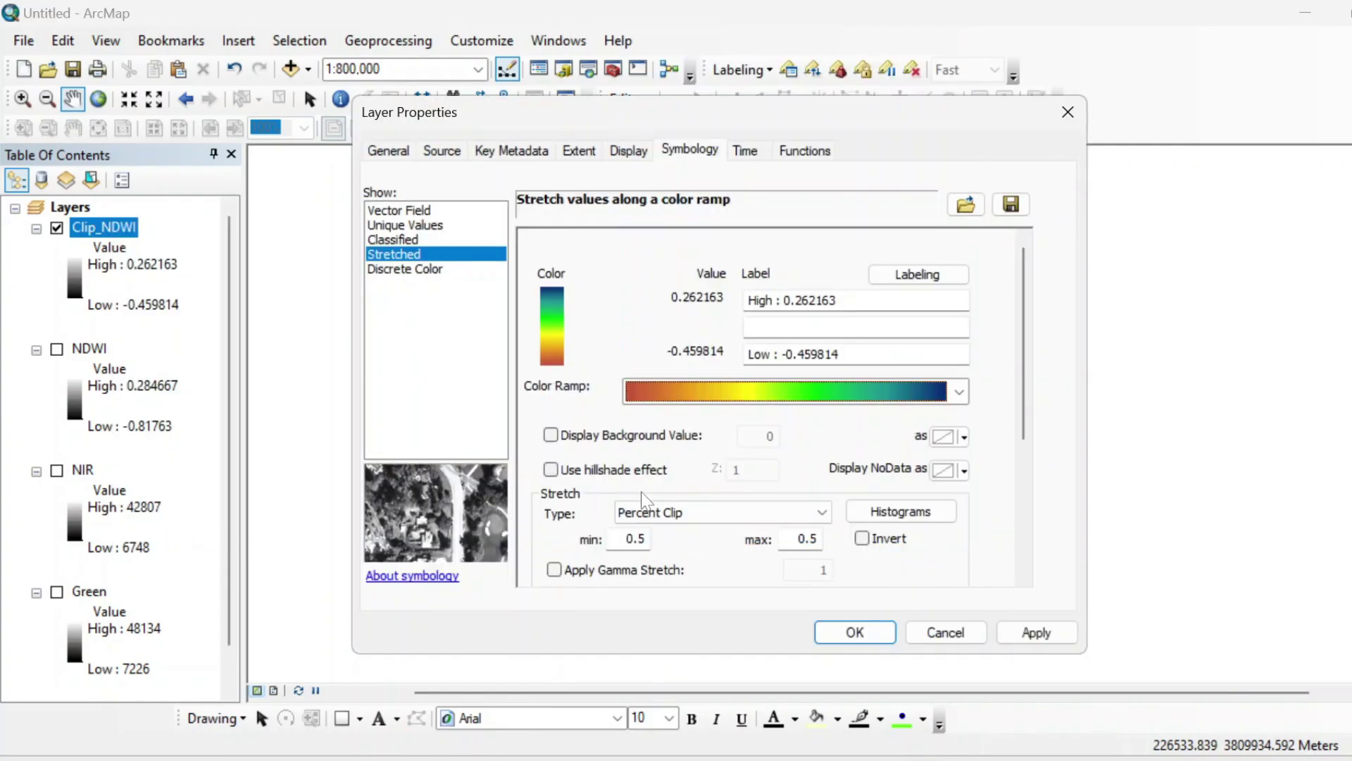
click(845, 633)
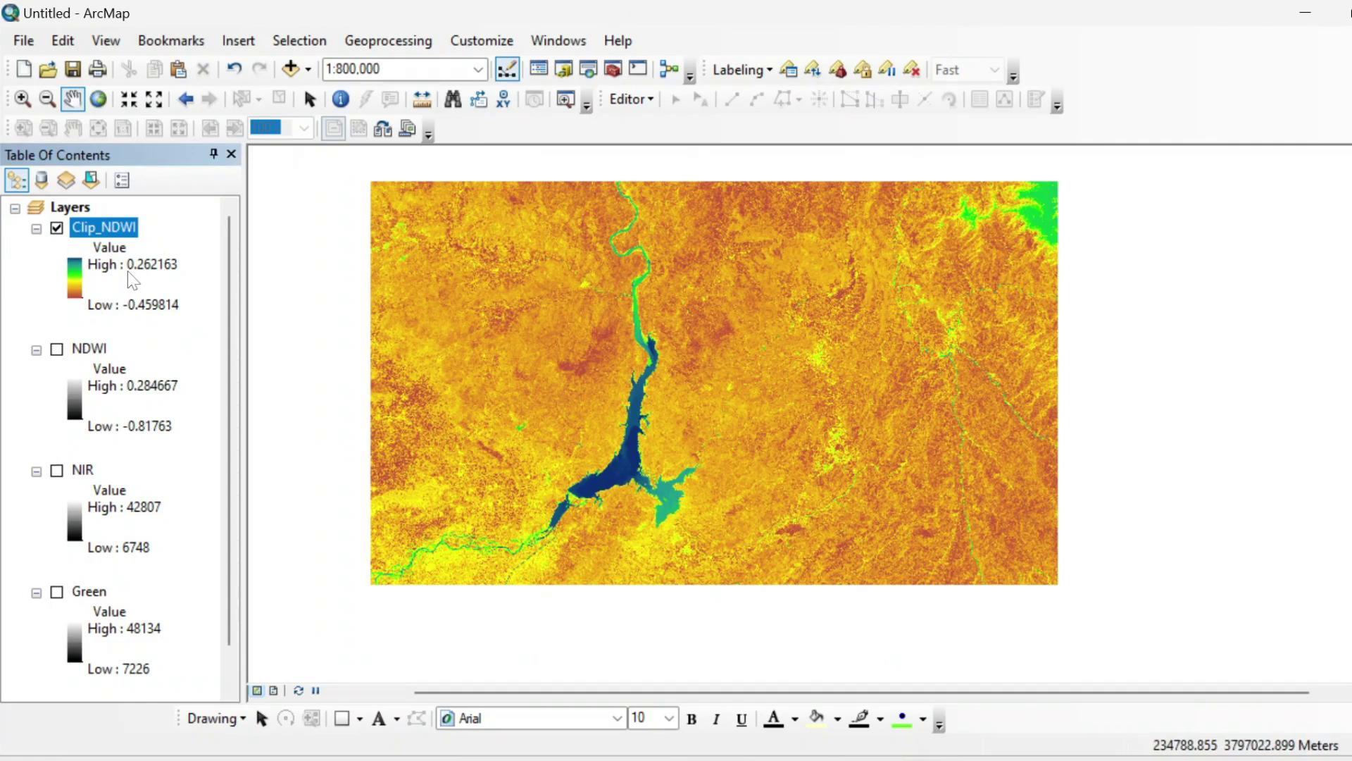
drag(570, 410, 538, 408)
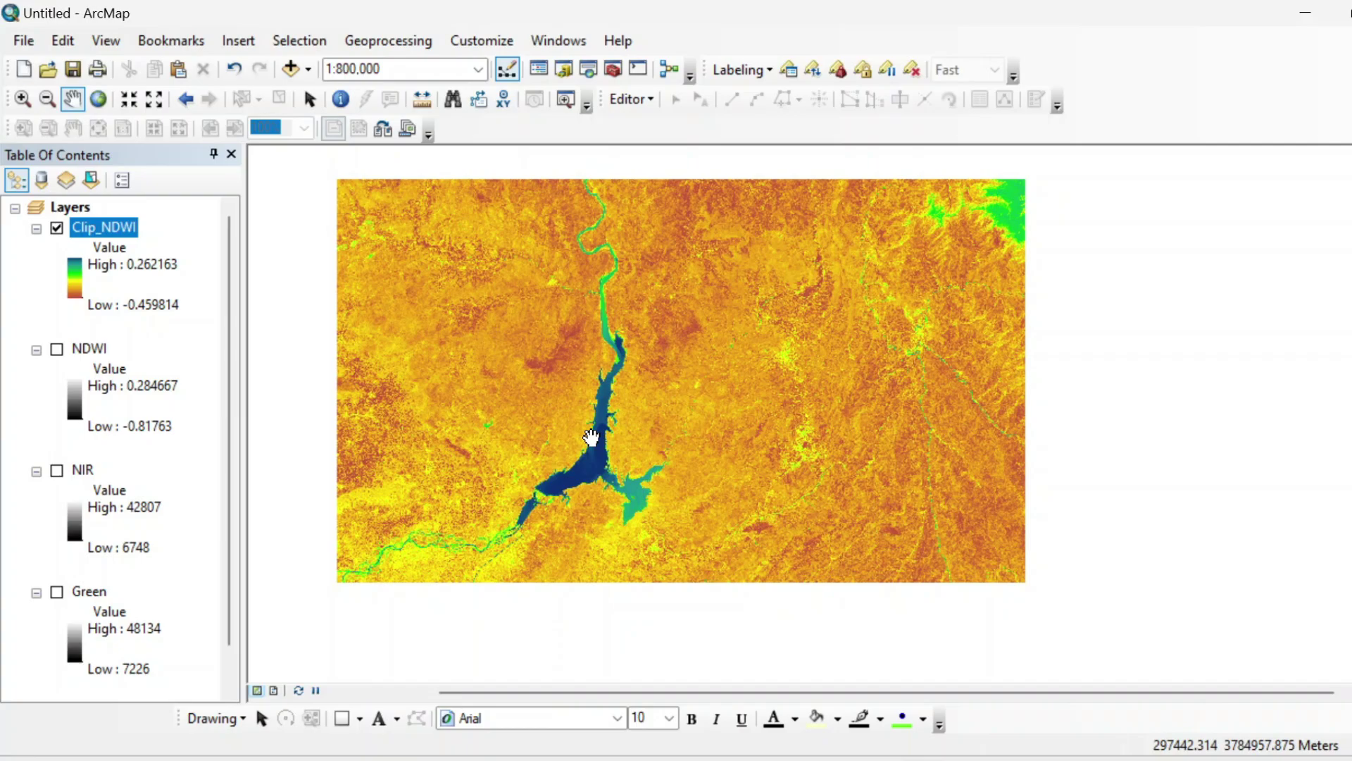
drag(585, 474, 603, 462)
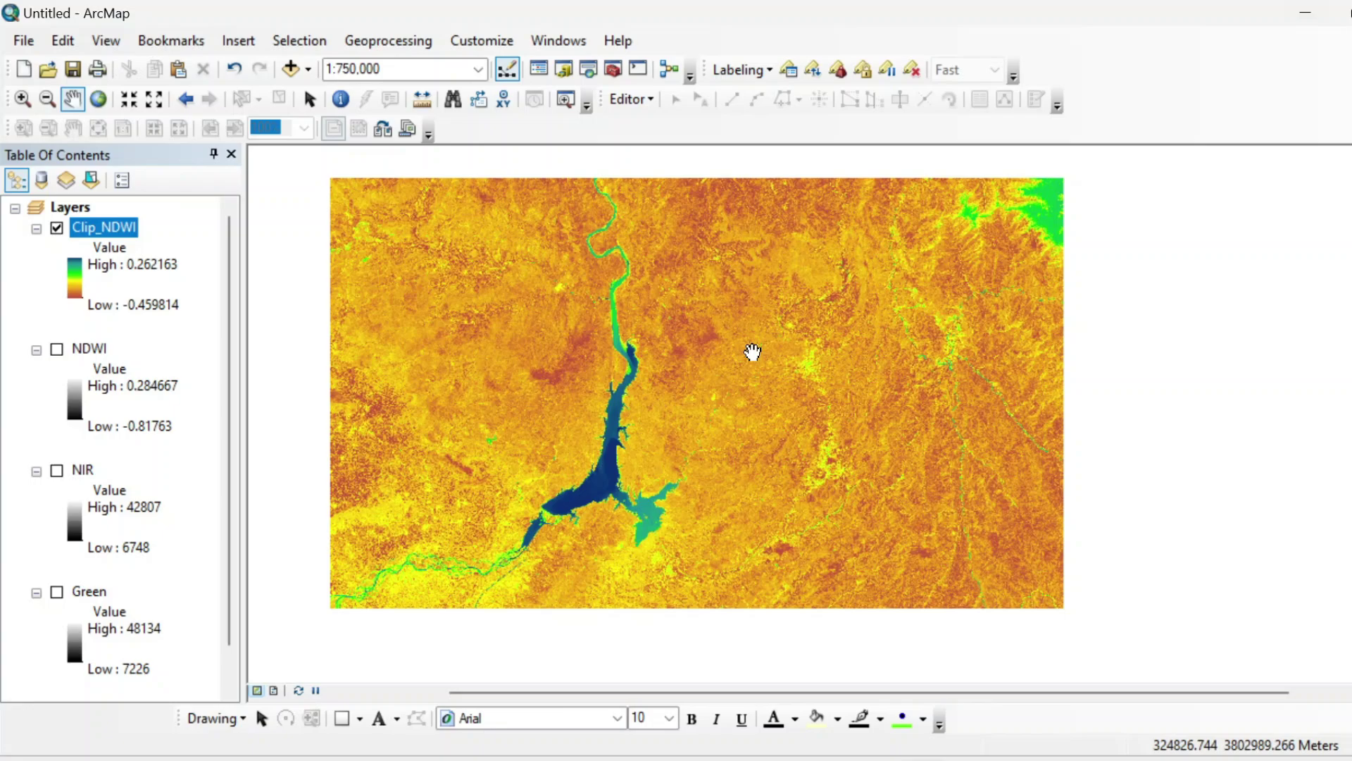
- Set Clip_NDWI symbology to Classified with 2 classes and a manual break at 0
right_click(106, 231)
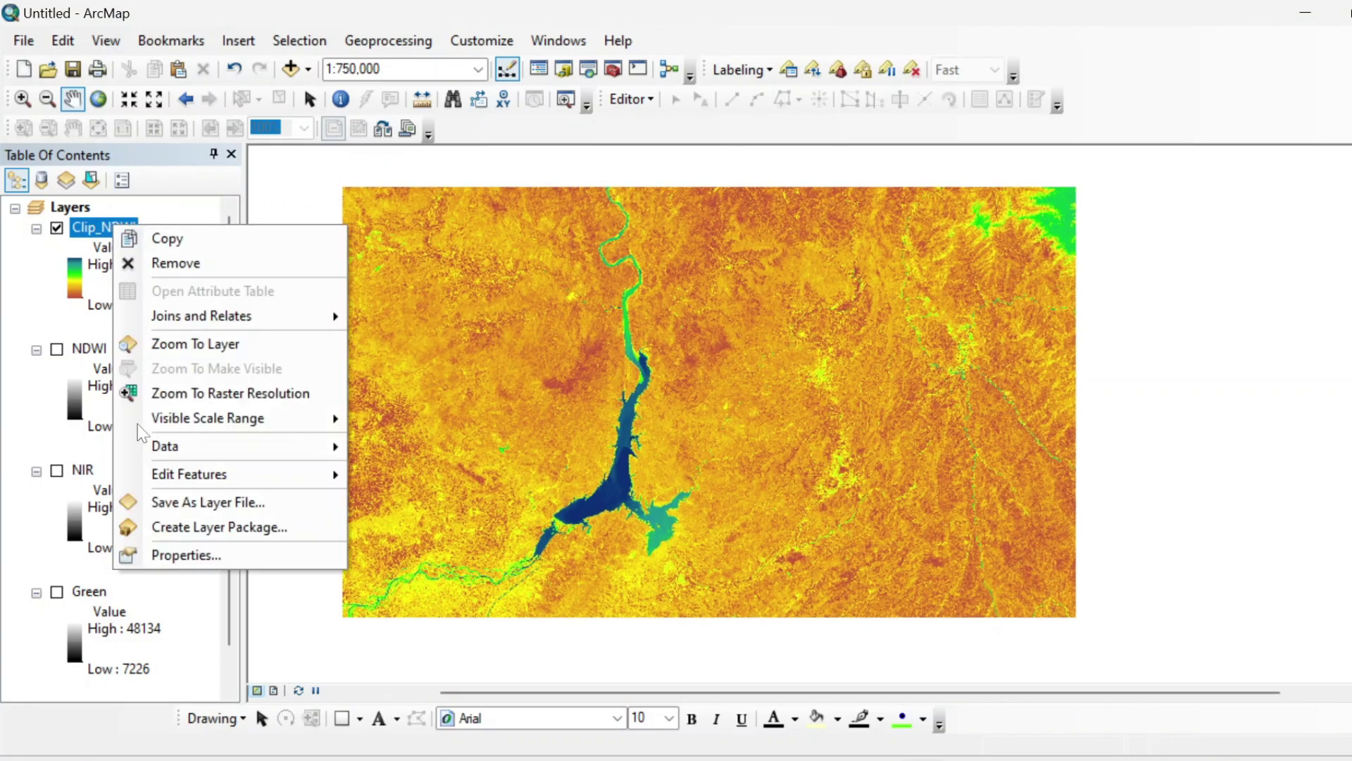
click(181, 555)
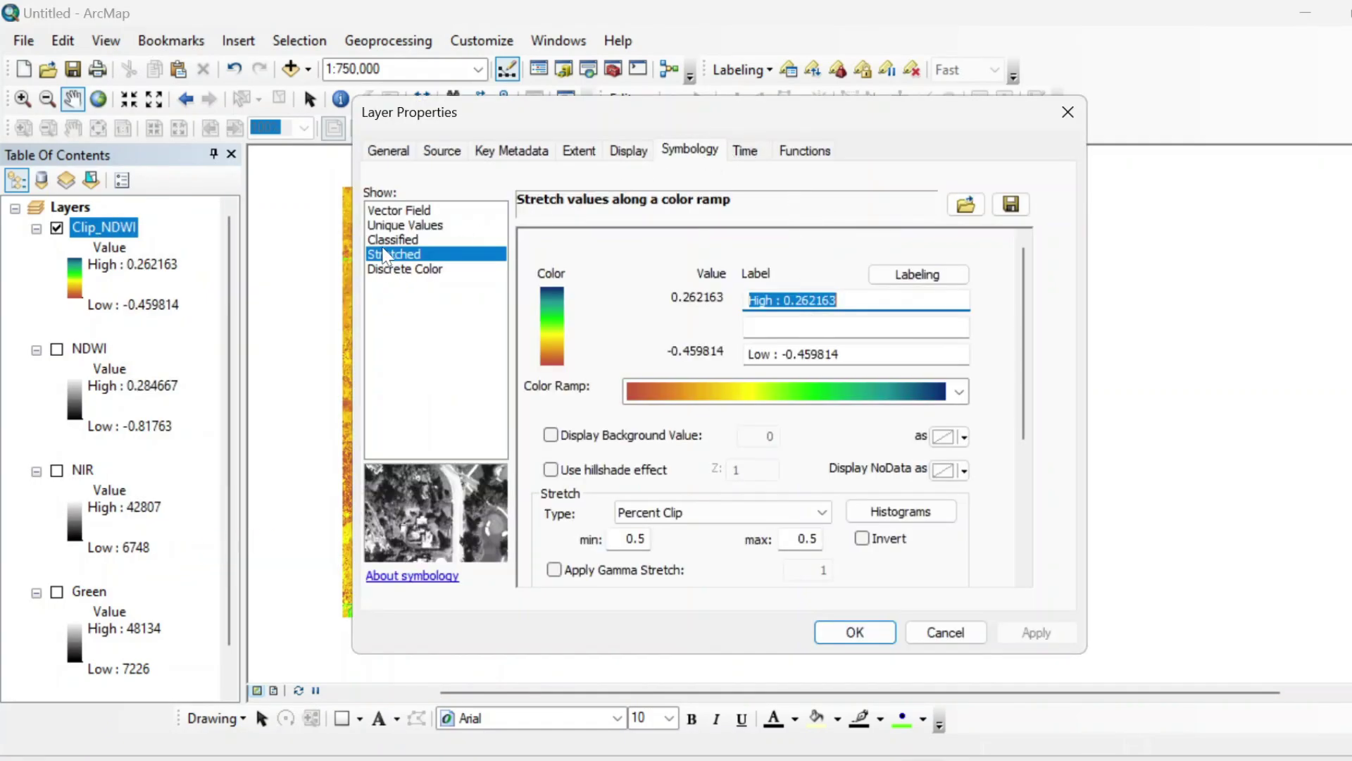
click(391, 240)
click(803, 469)
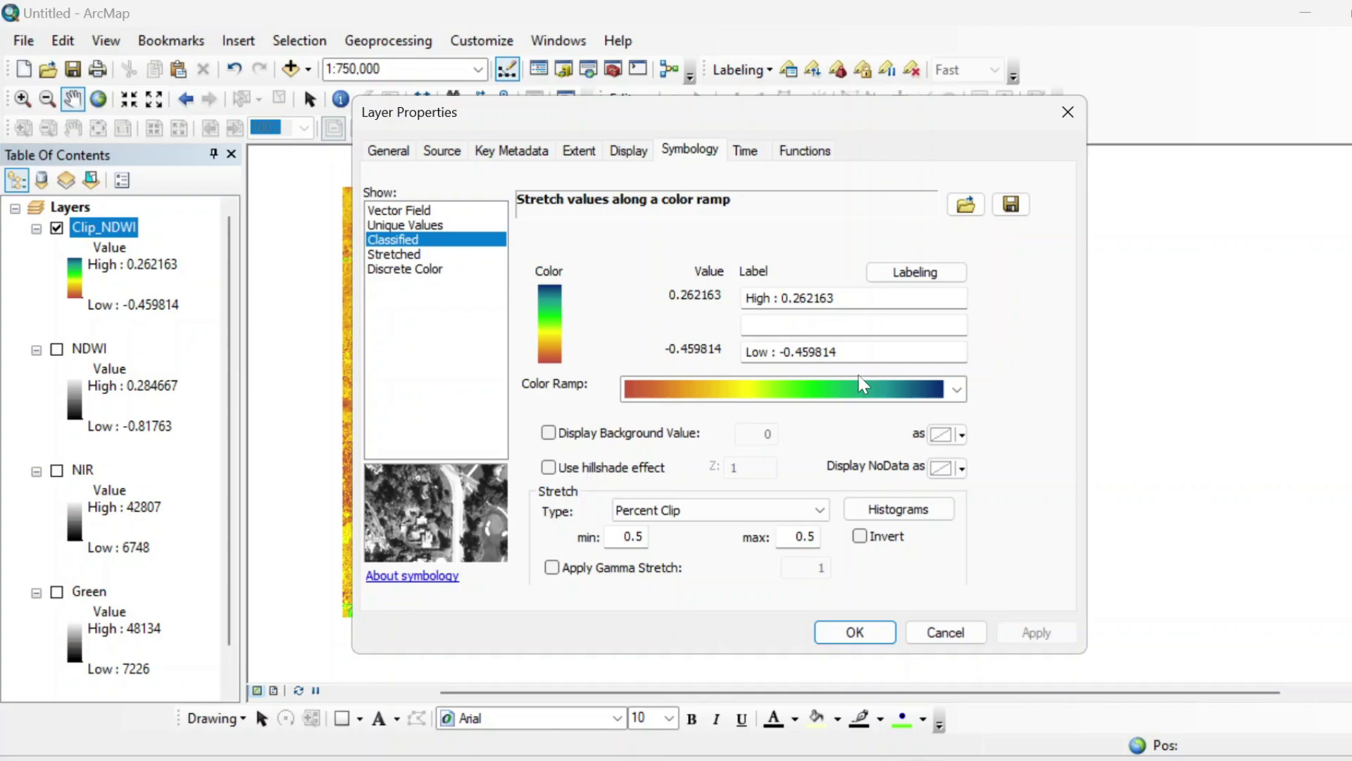
click(884, 310)
click(863, 346)
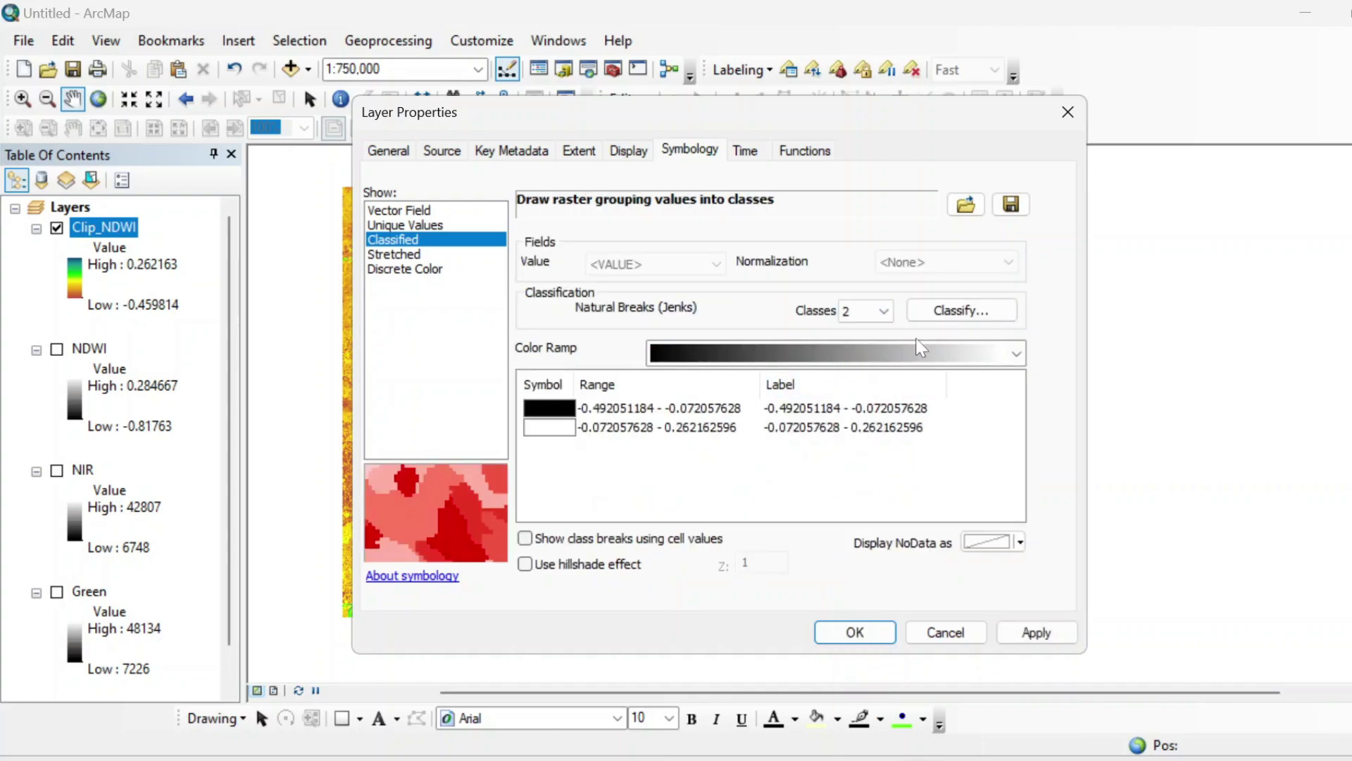
click(950, 323)
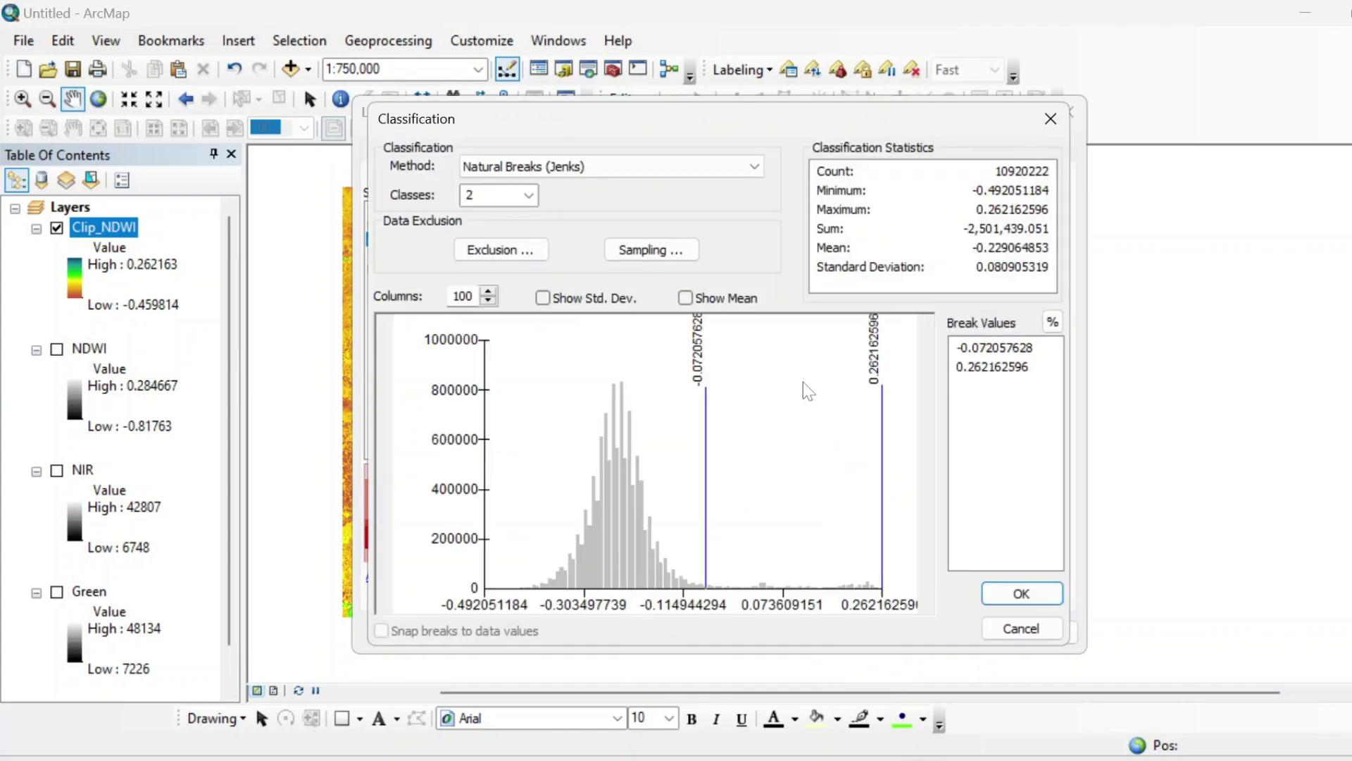
double_click(986, 348)
text(0)
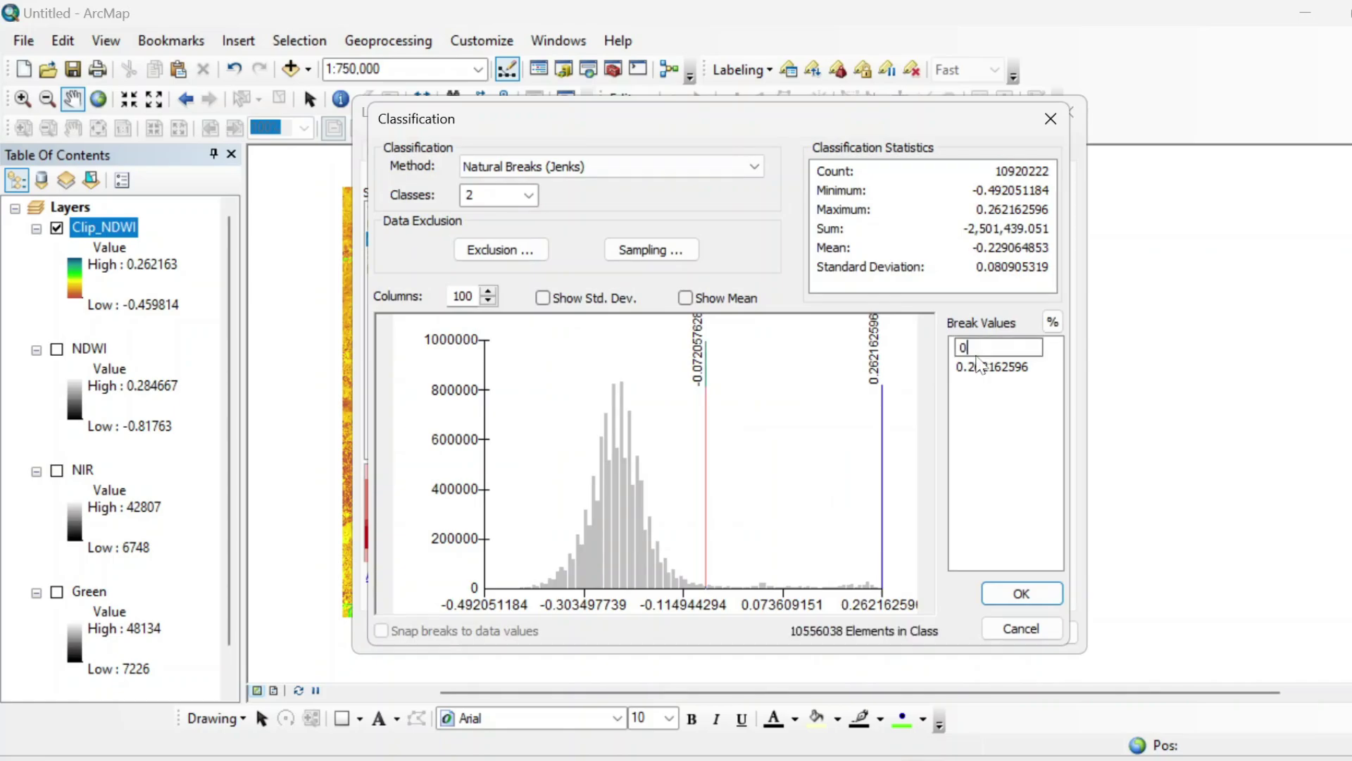
click(1004, 600)
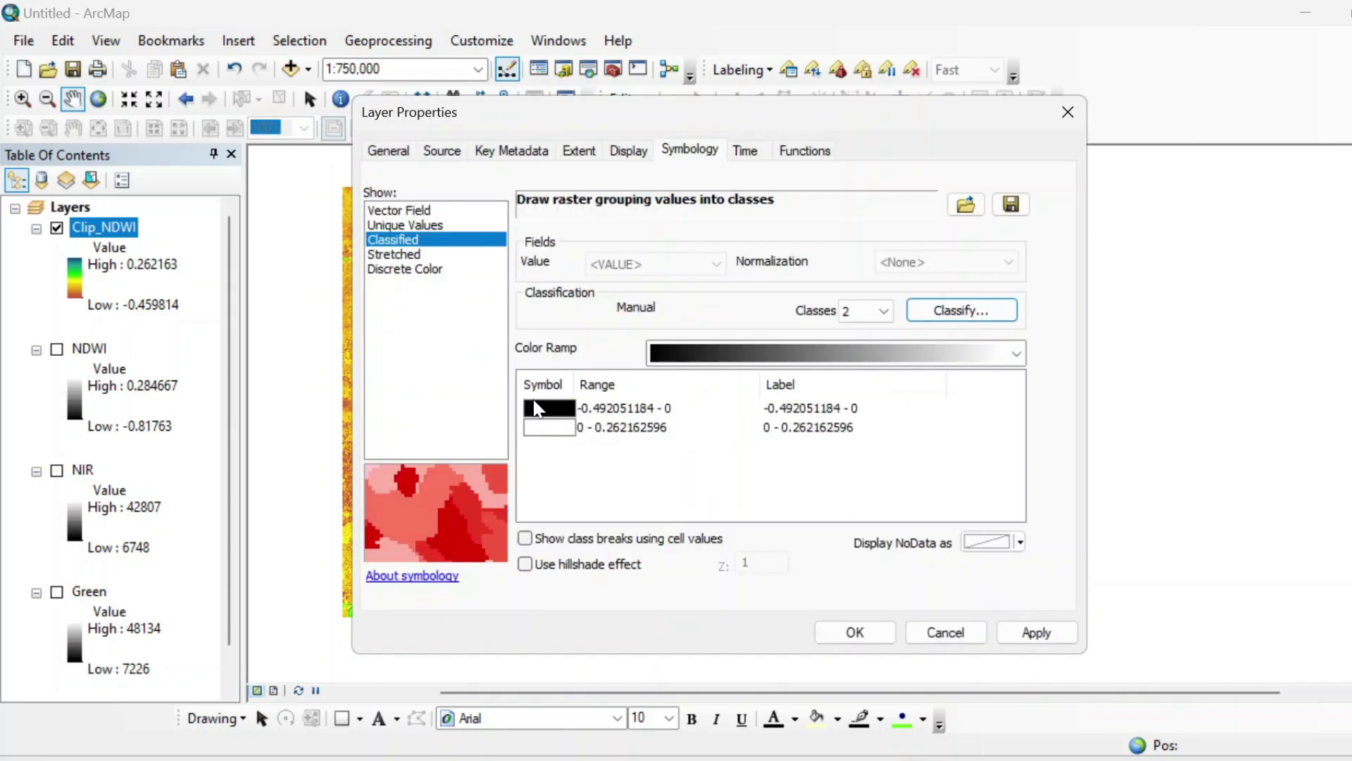
- Colour the land class light yellow and the water class dark navy, then apply
click(530, 409)
click(627, 464)
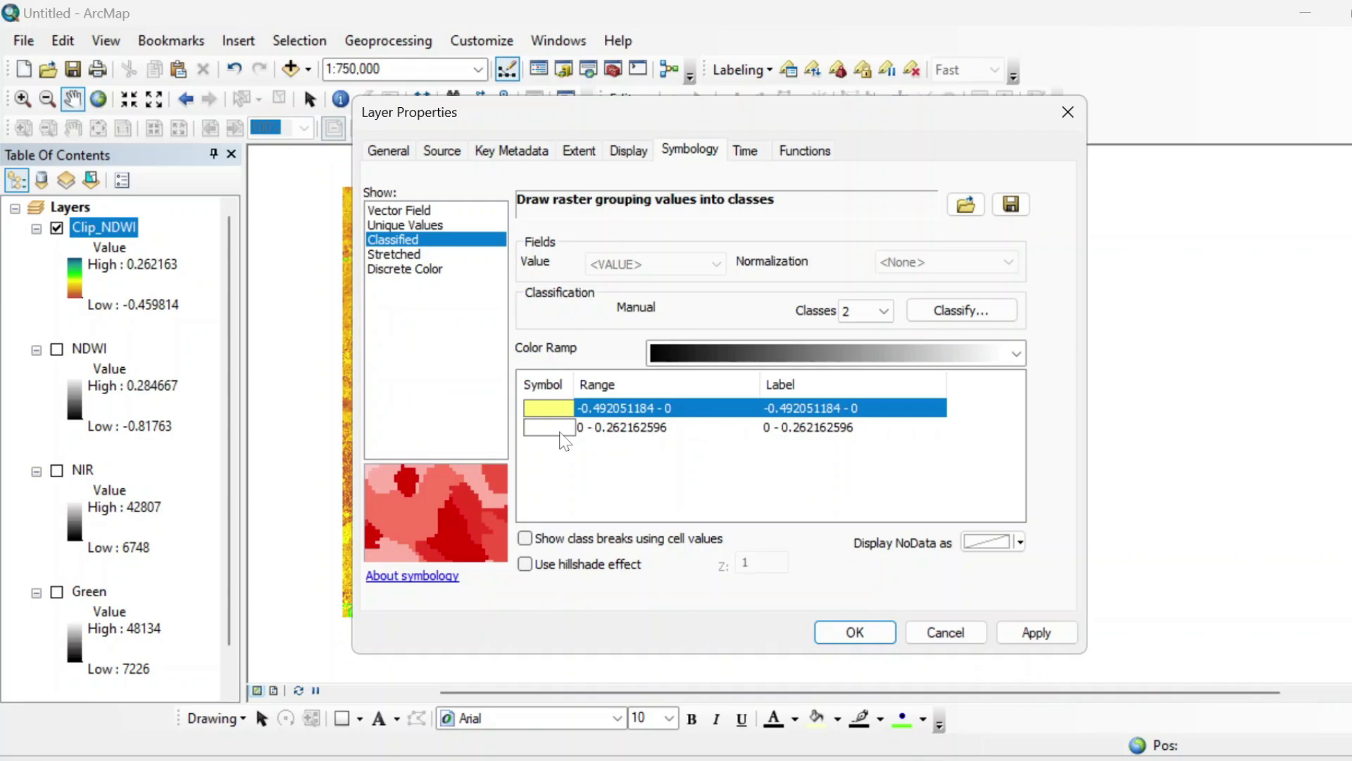
click(556, 428)
click(752, 577)
click(855, 632)
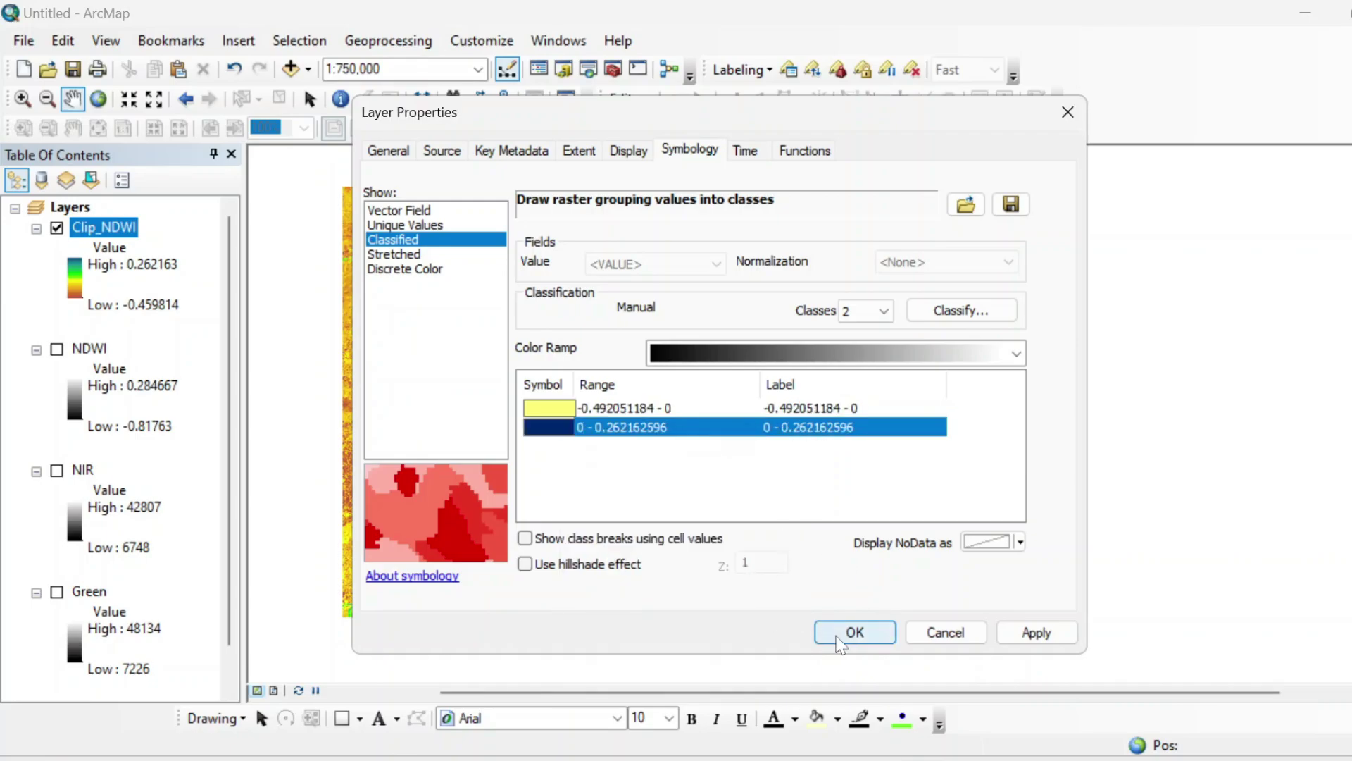
- Zoom in on the navy reservoir, then reopen Clip_NDWI's Layer Properties and move the dialog aside
scroll(1049, 394, down, 4)
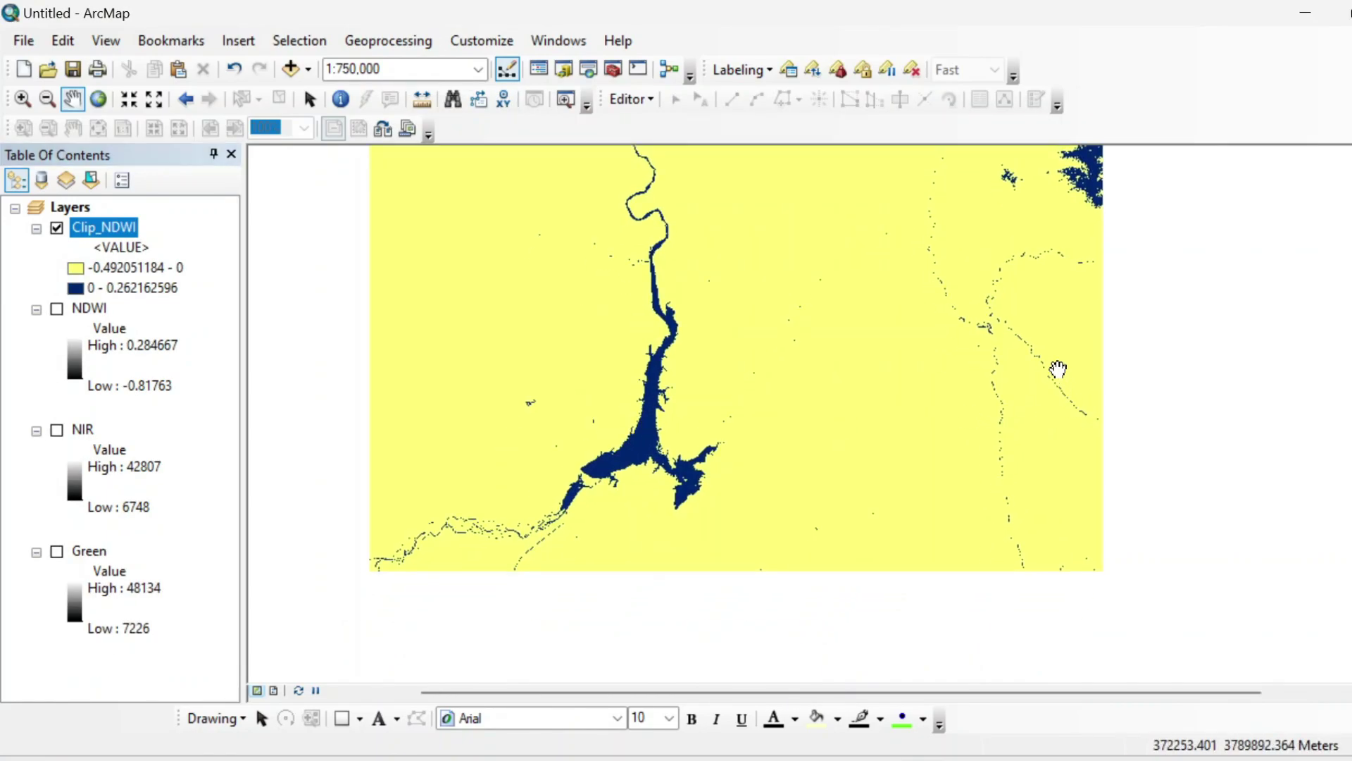
scroll(970, 402, down, 3)
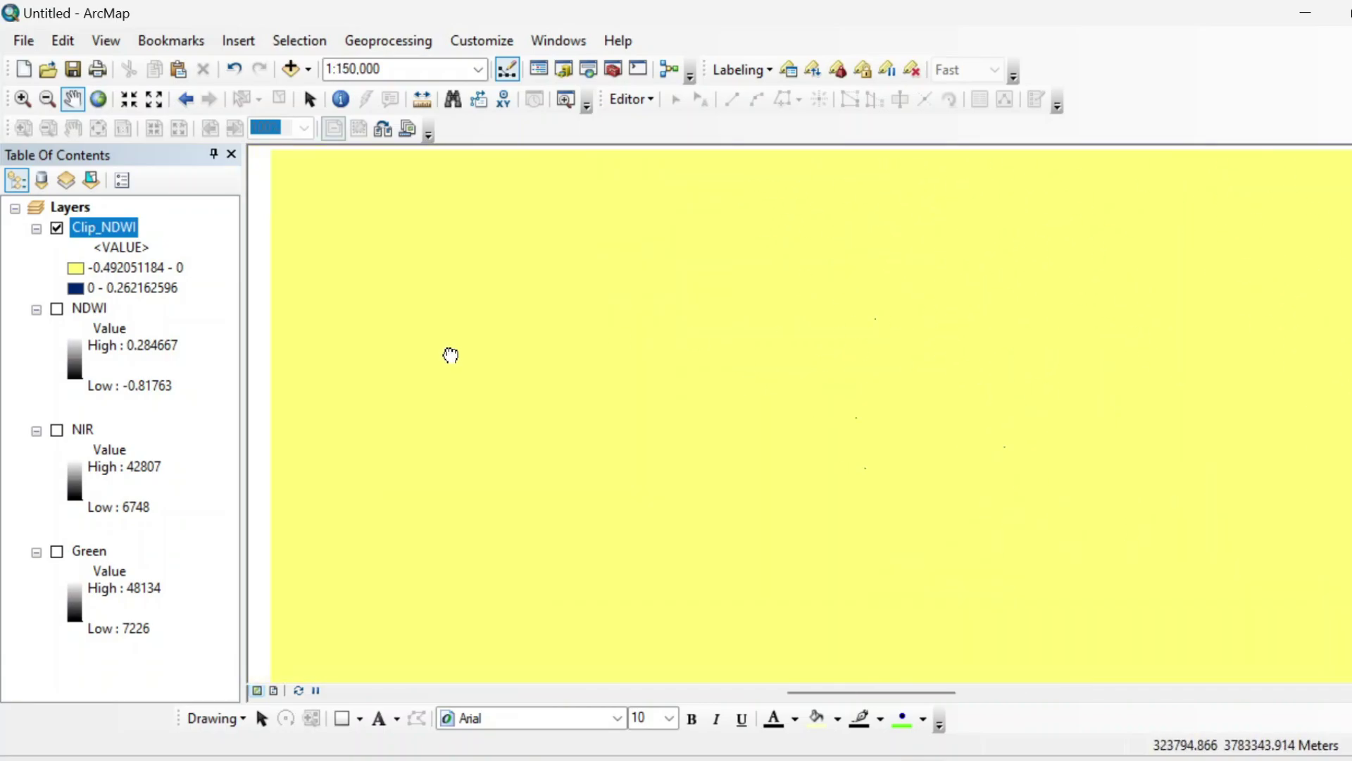
drag(450, 355, 512, 470)
scroll(552, 387, up, 3)
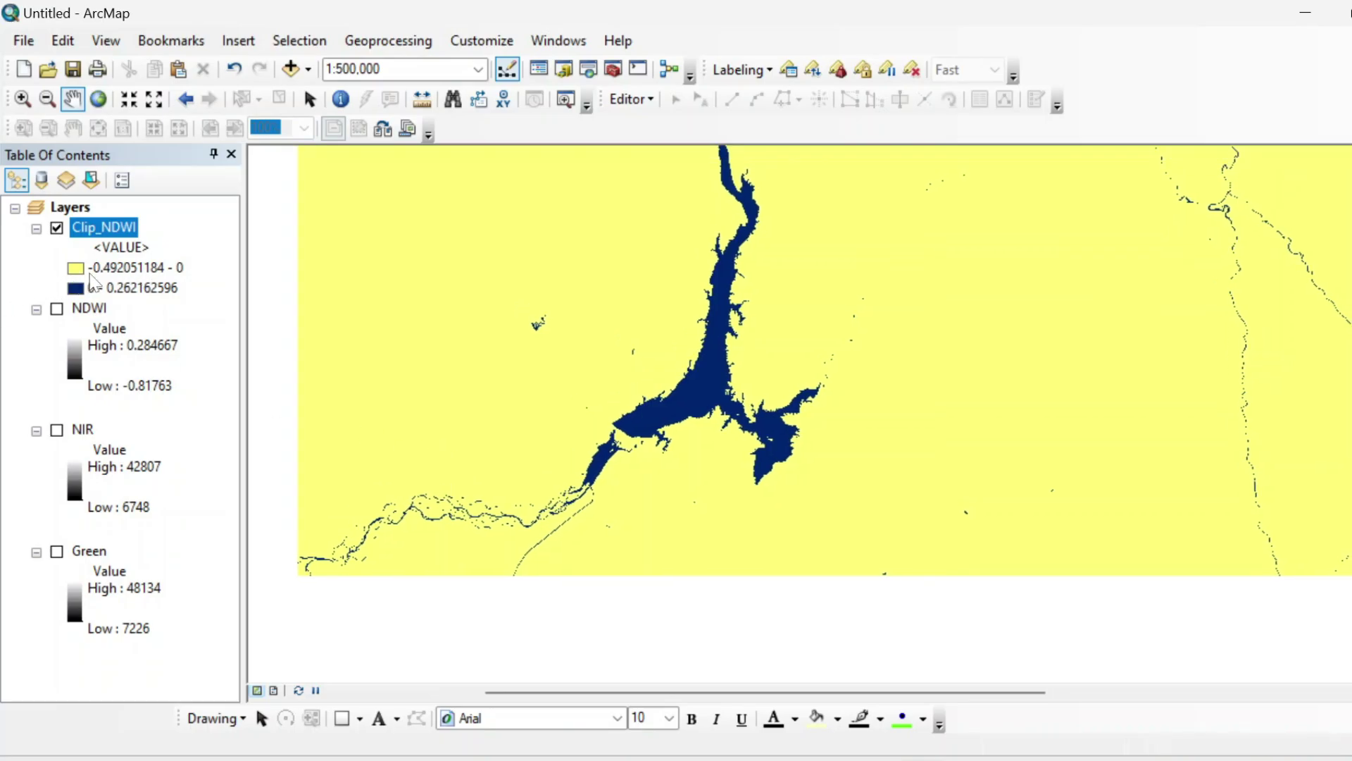
scroll(831, 394, up, 2)
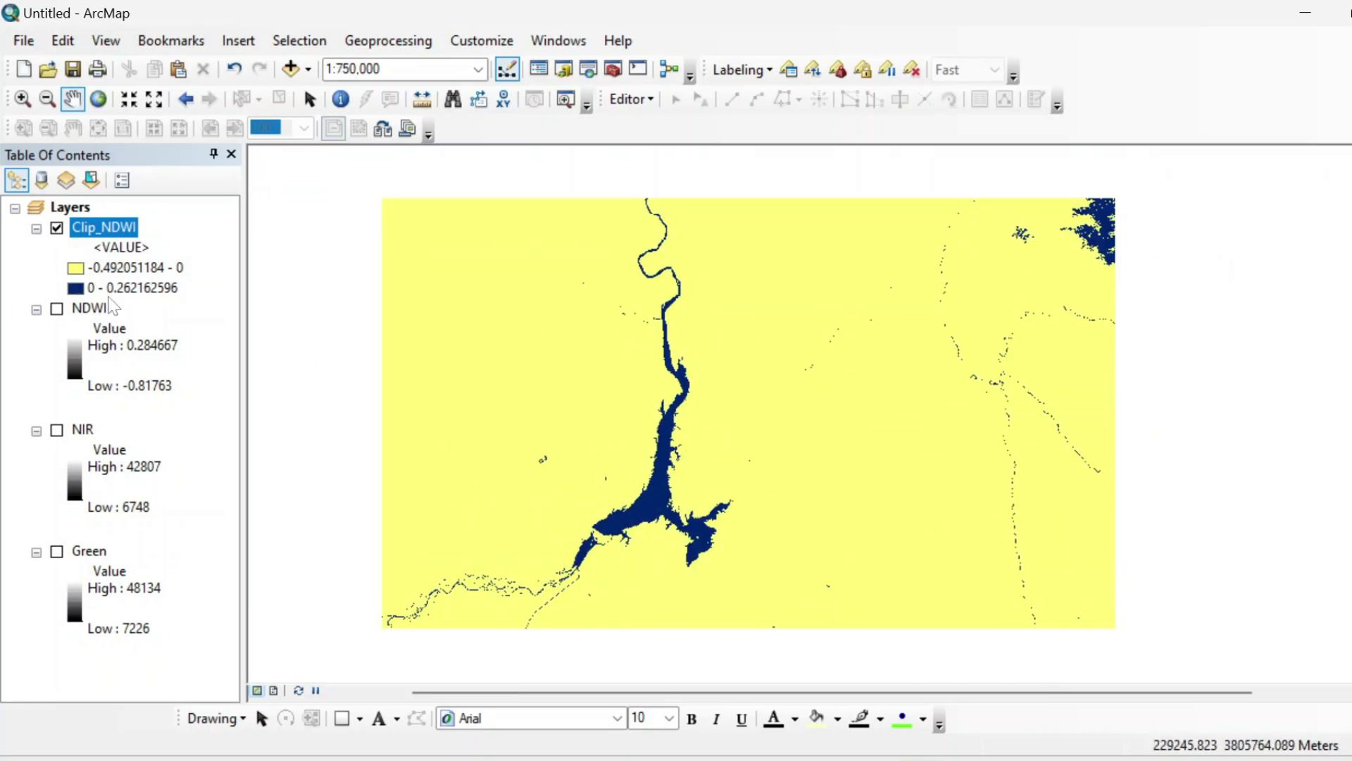
right_click(124, 230)
click(197, 559)
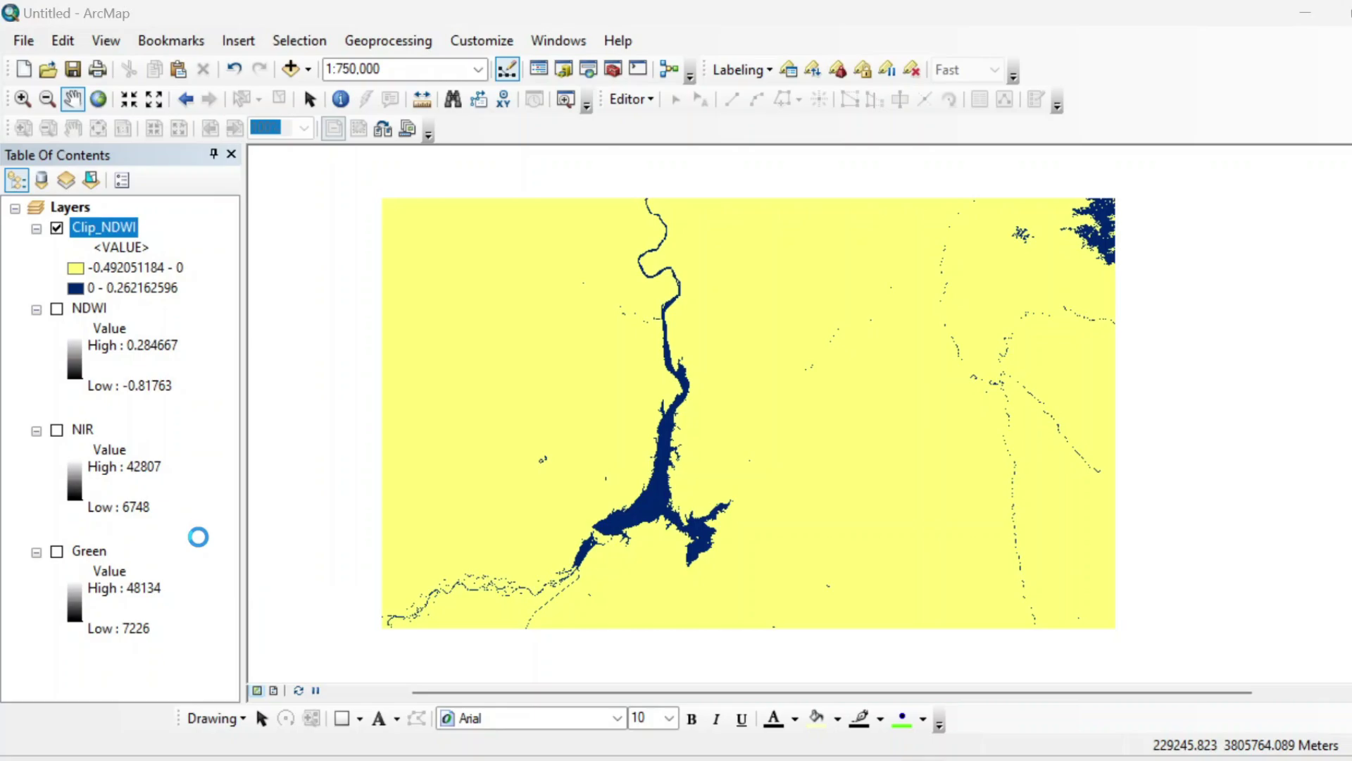
drag(673, 102, 586, 72)
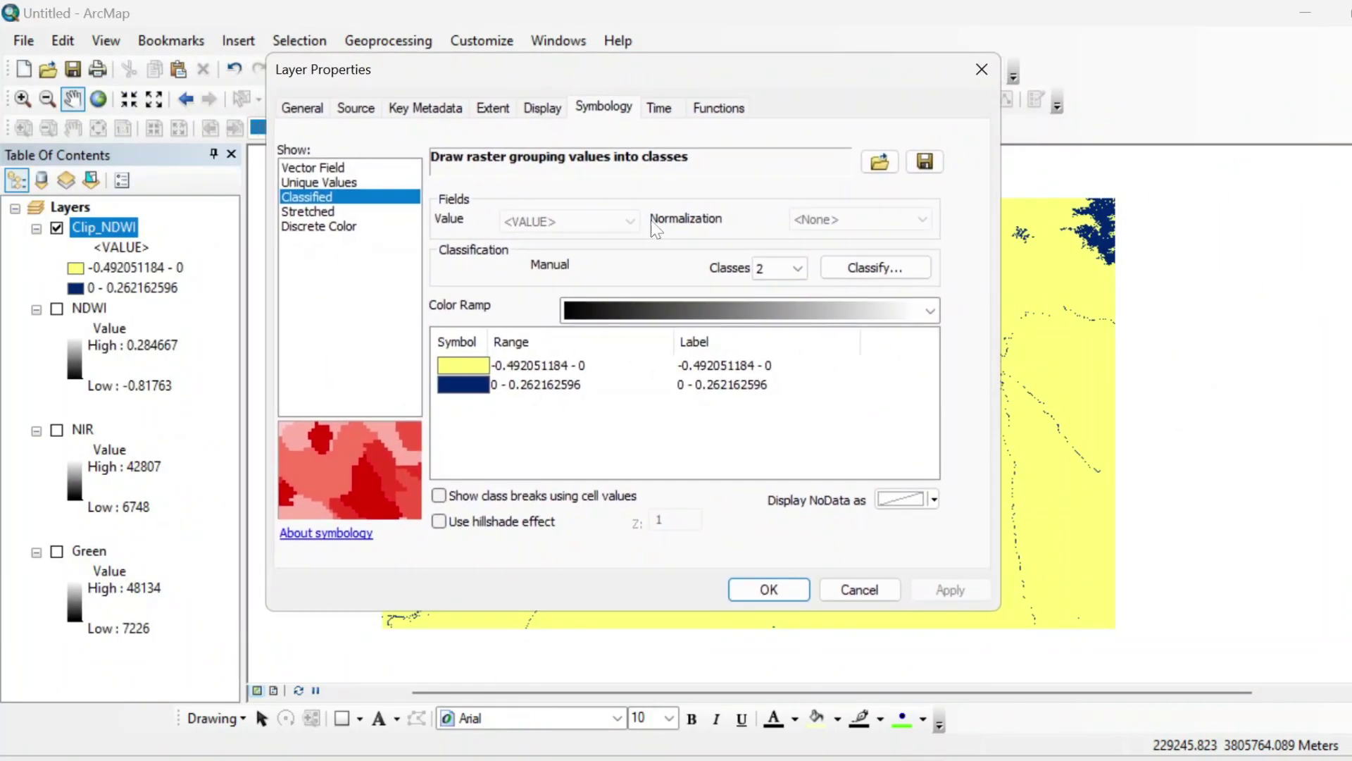
- Switch to 3 classes with manual break values 0 and 0.1
click(864, 281)
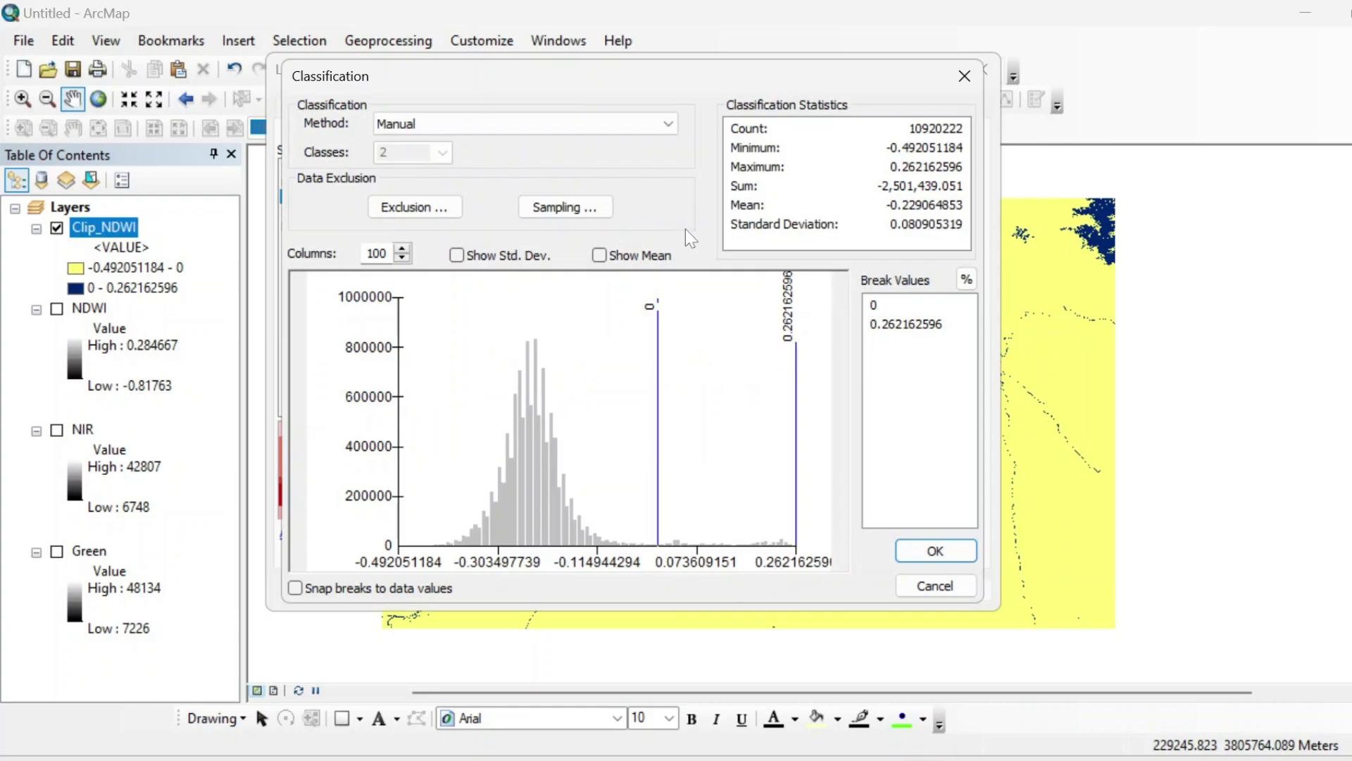
click(978, 64)
click(792, 269)
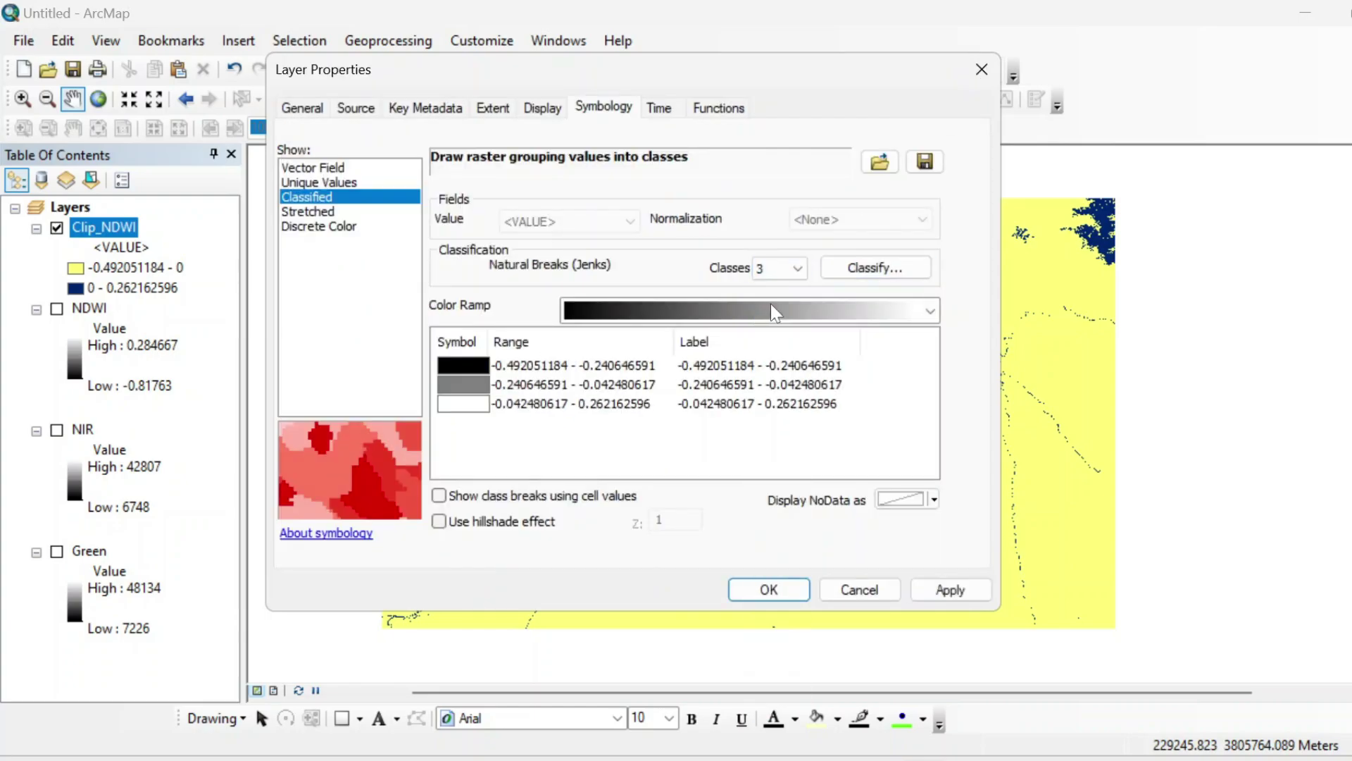
click(875, 267)
double_click(868, 305)
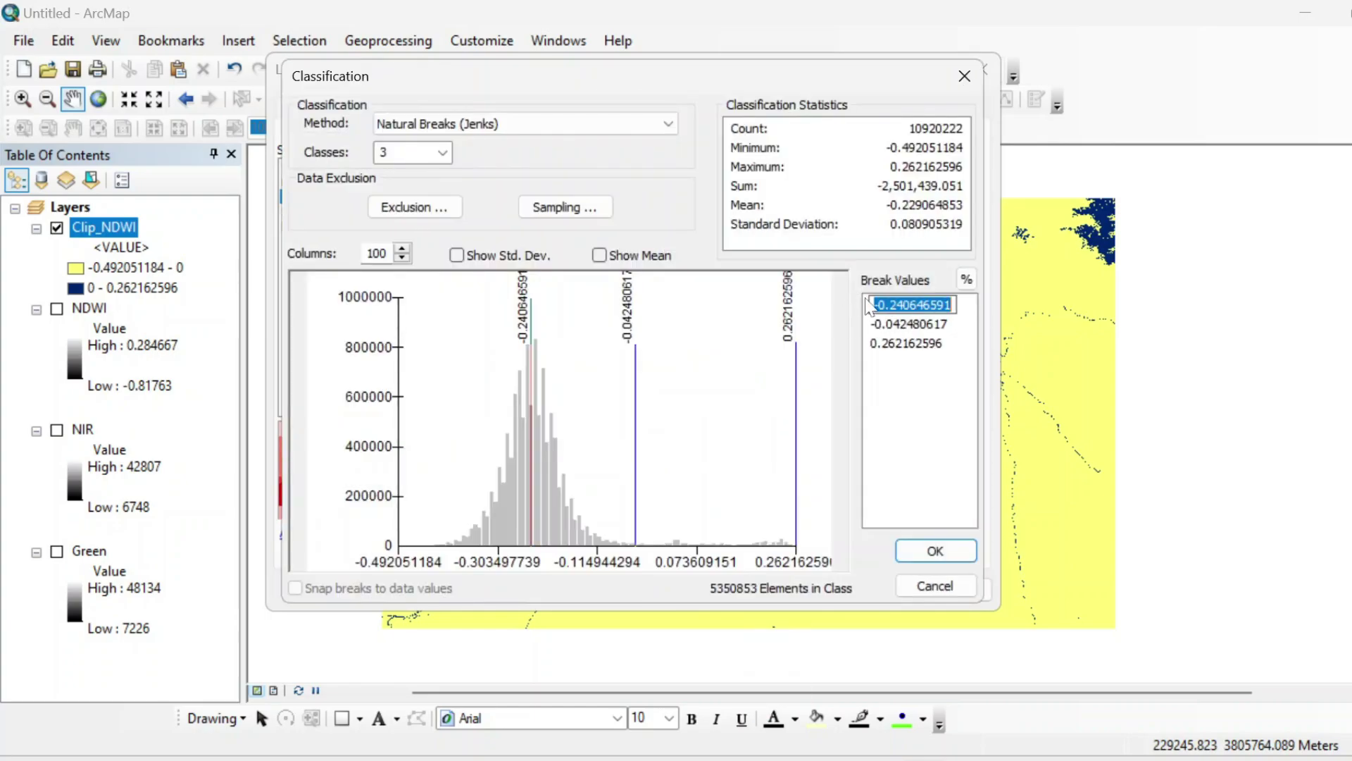
text(0)
key(Return)
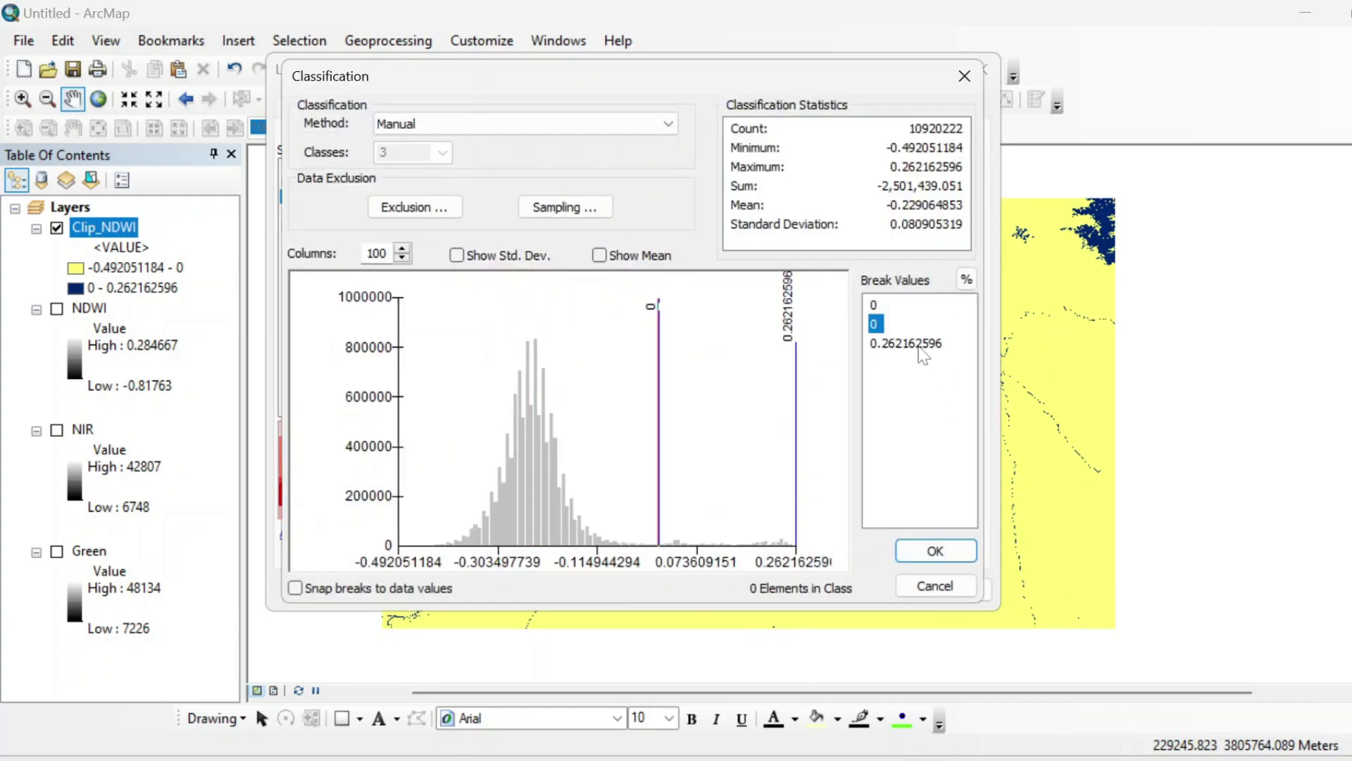
double_click(875, 324)
text(0.1)
key(Return)
click(936, 550)
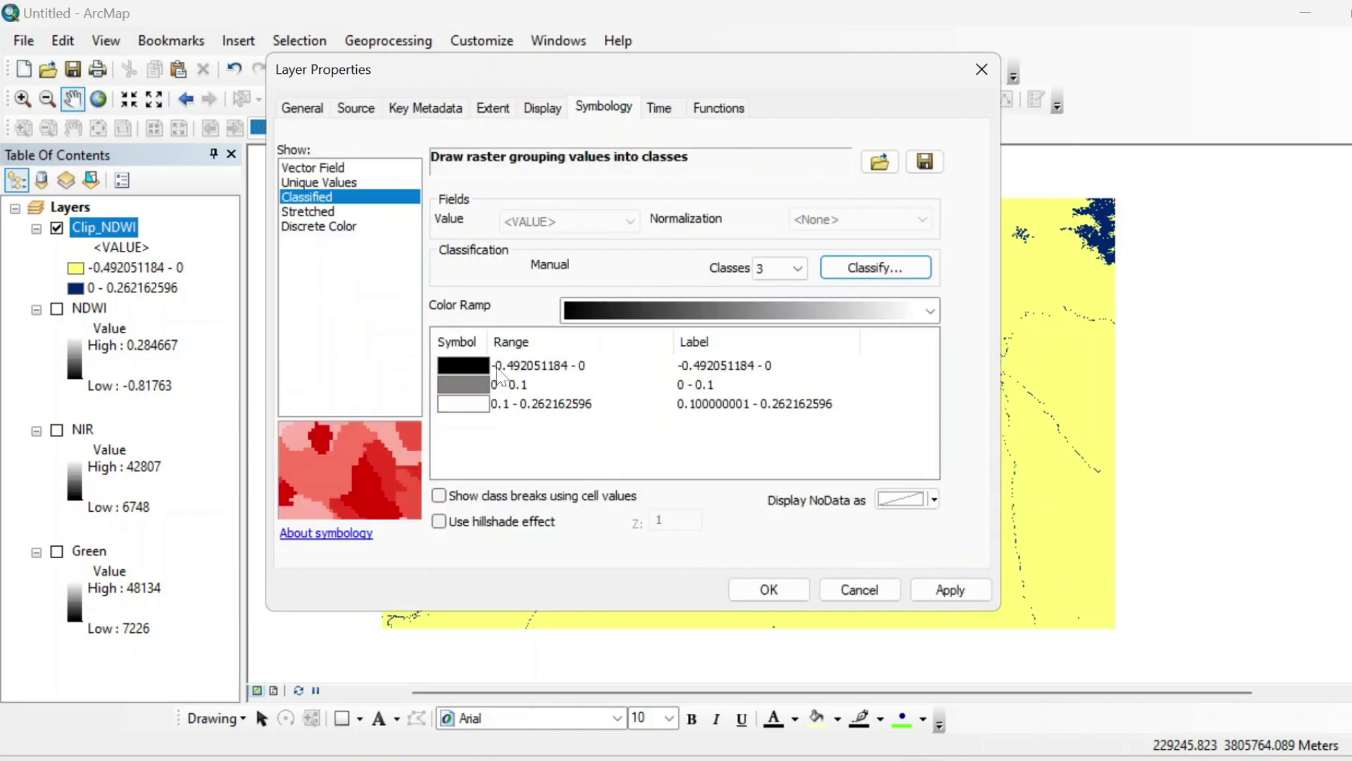
- Colour the three classes light yellow, magenta and dark navy
click(480, 365)
click(568, 412)
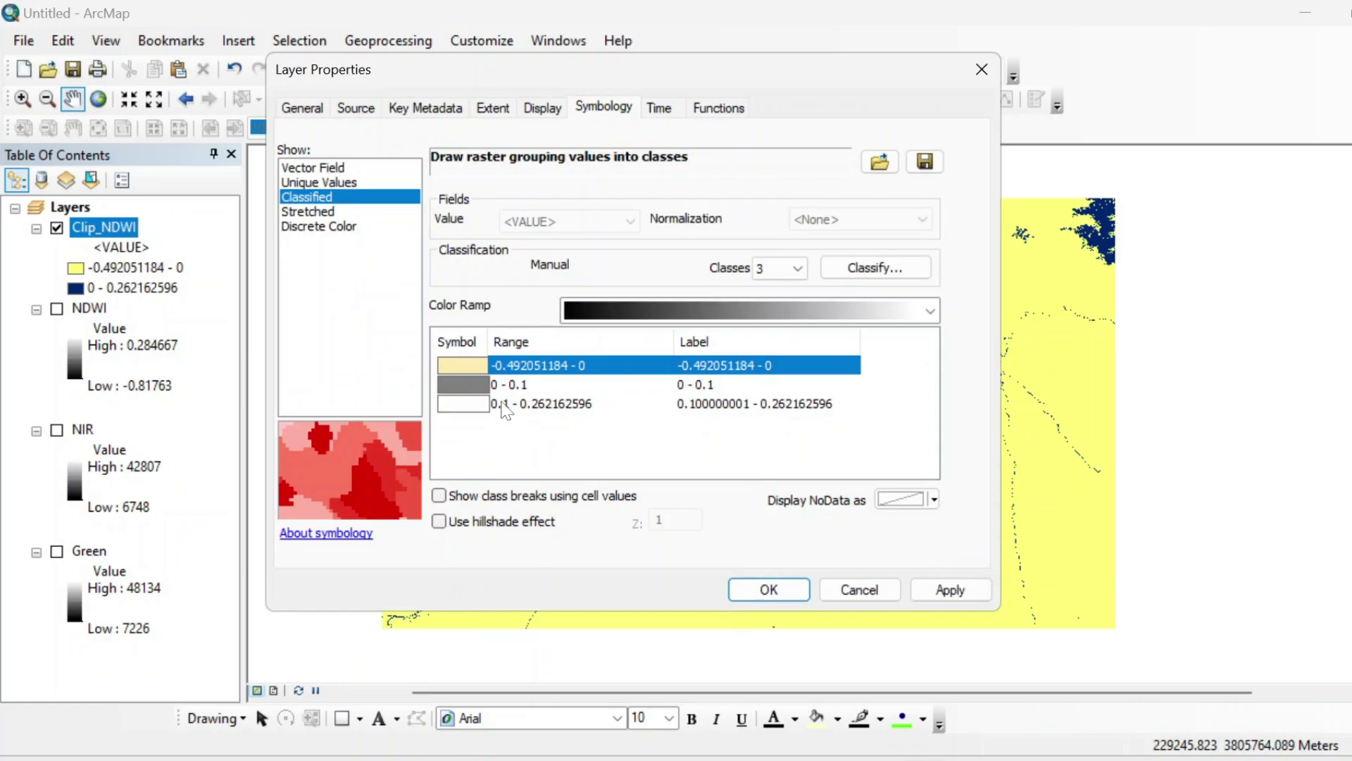
click(477, 386)
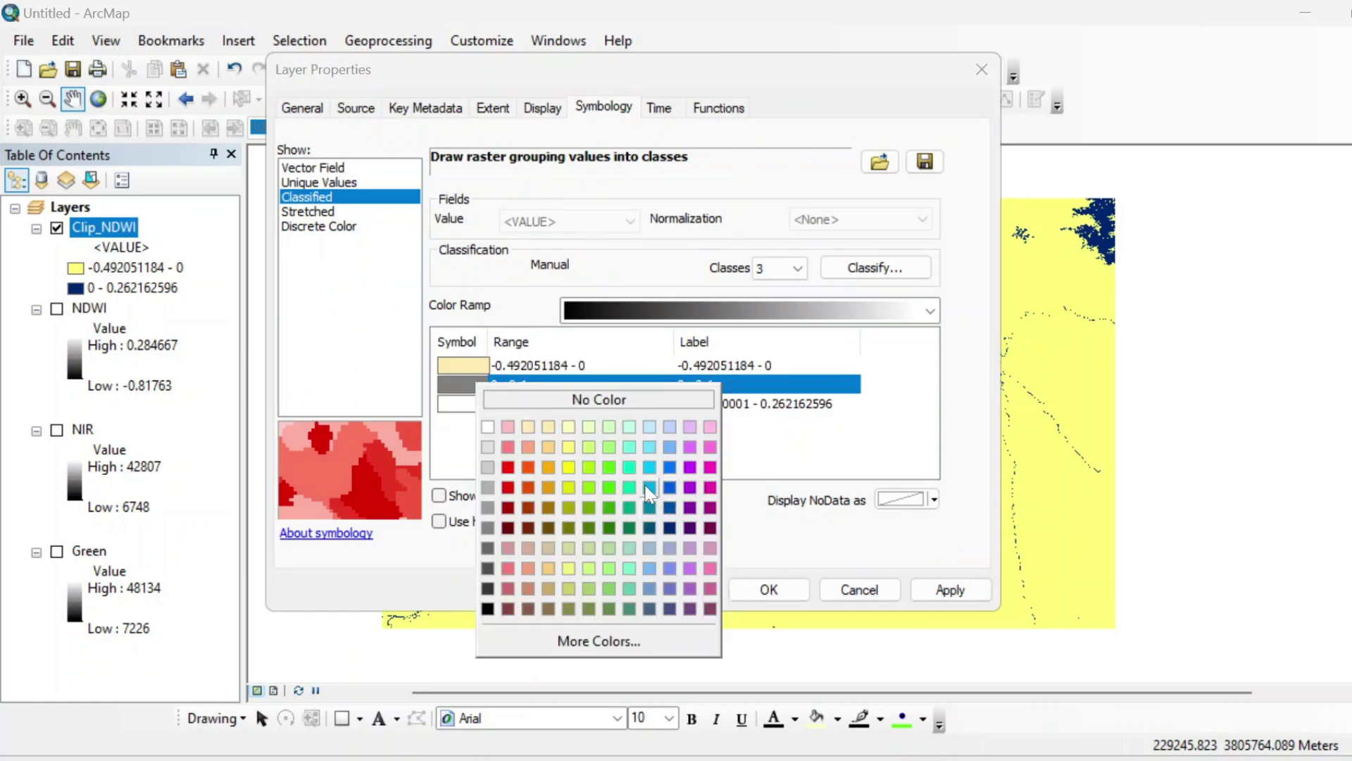
click(710, 467)
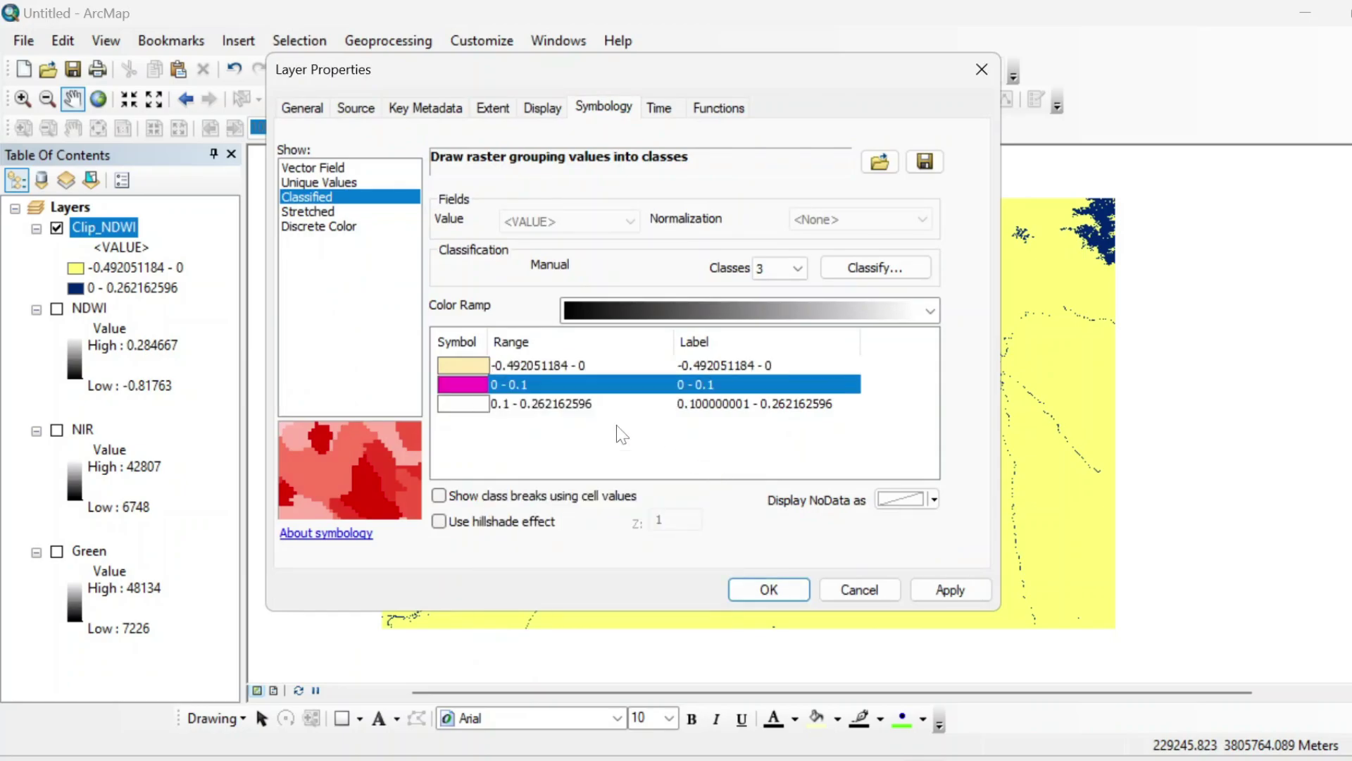
click(451, 407)
click(644, 553)
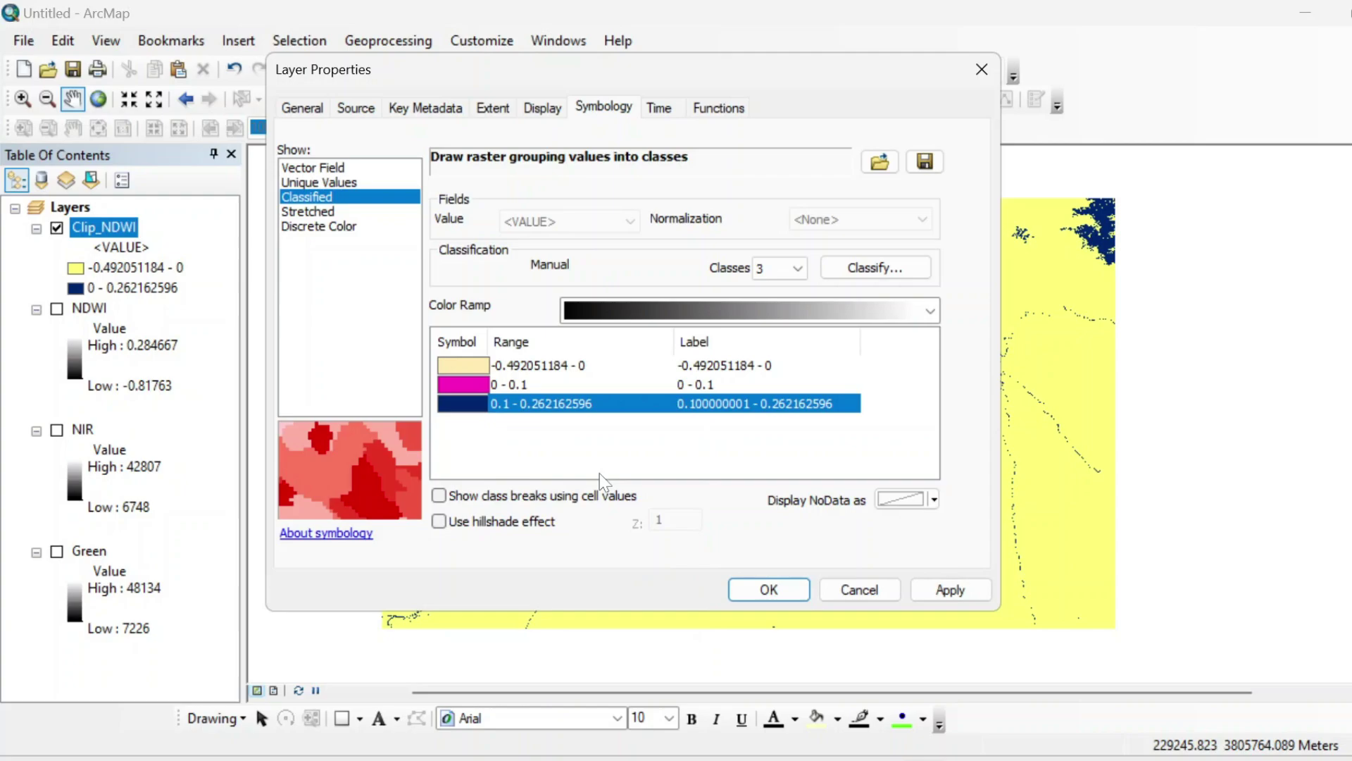
click(769, 589)
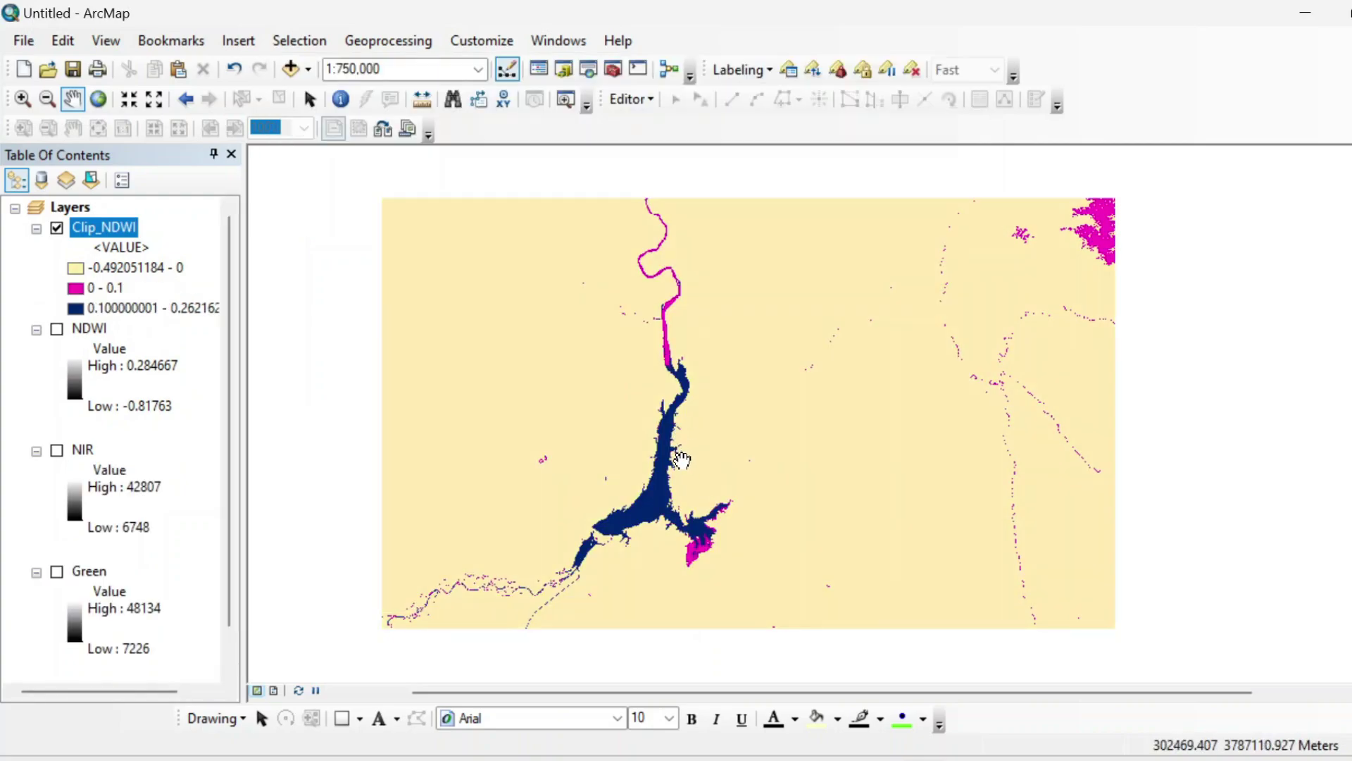
drag(681, 459, 622, 483)
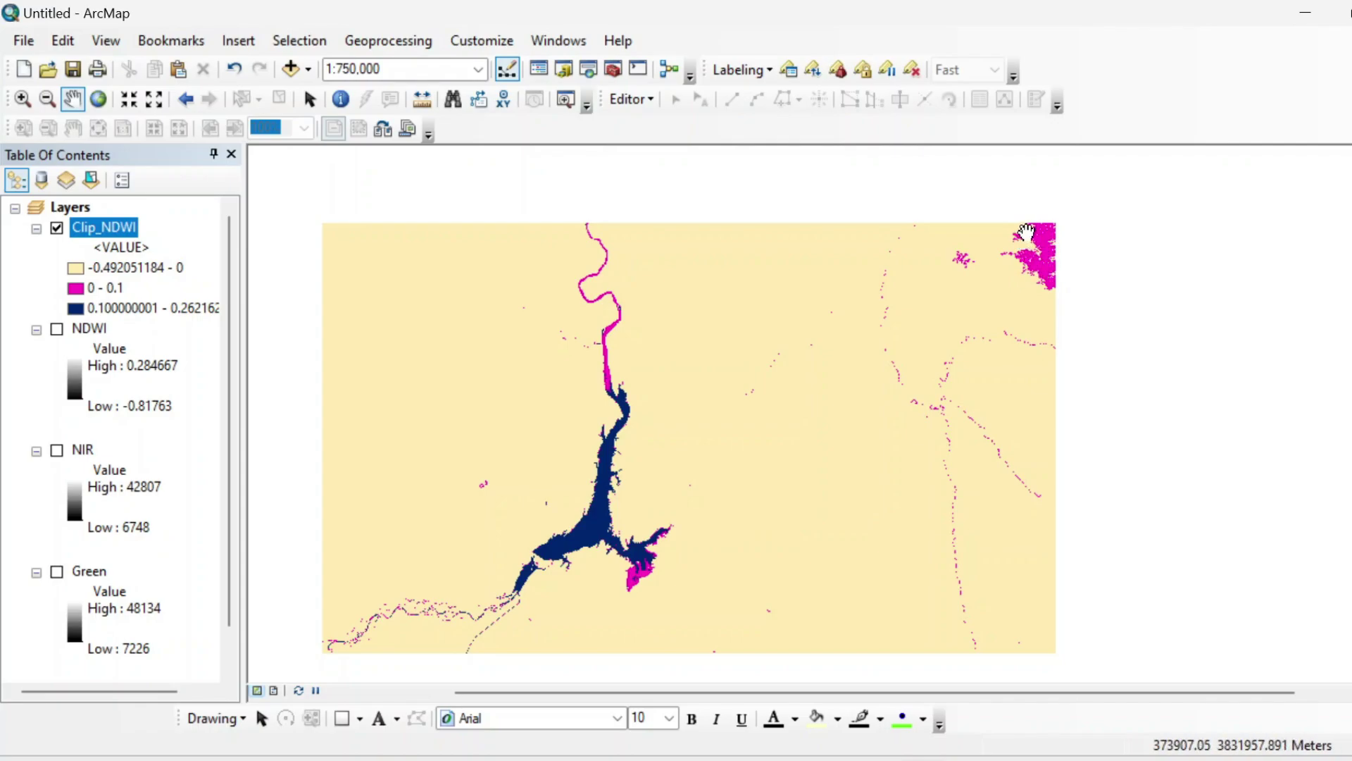
drag(986, 445, 984, 374)
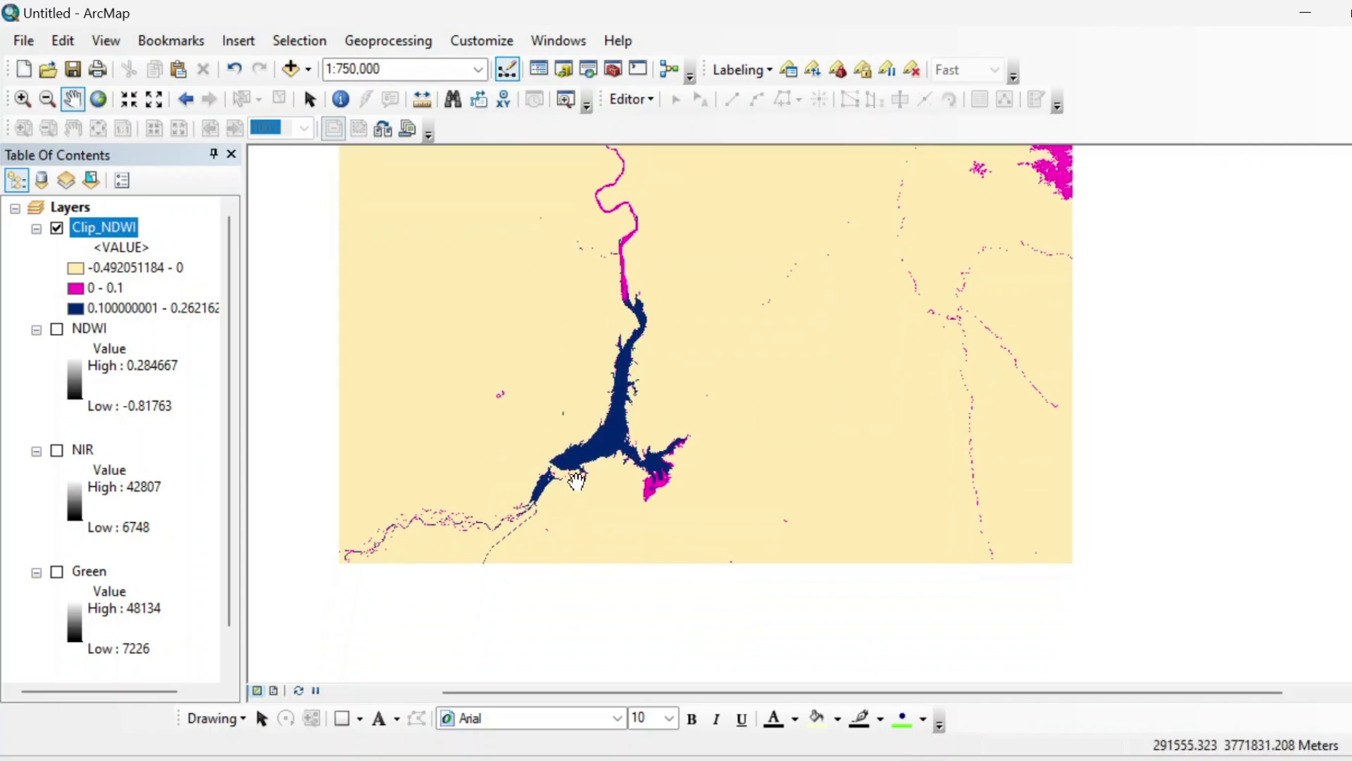
scroll(576, 481, down, 2)
scroll(712, 205, down, 2)
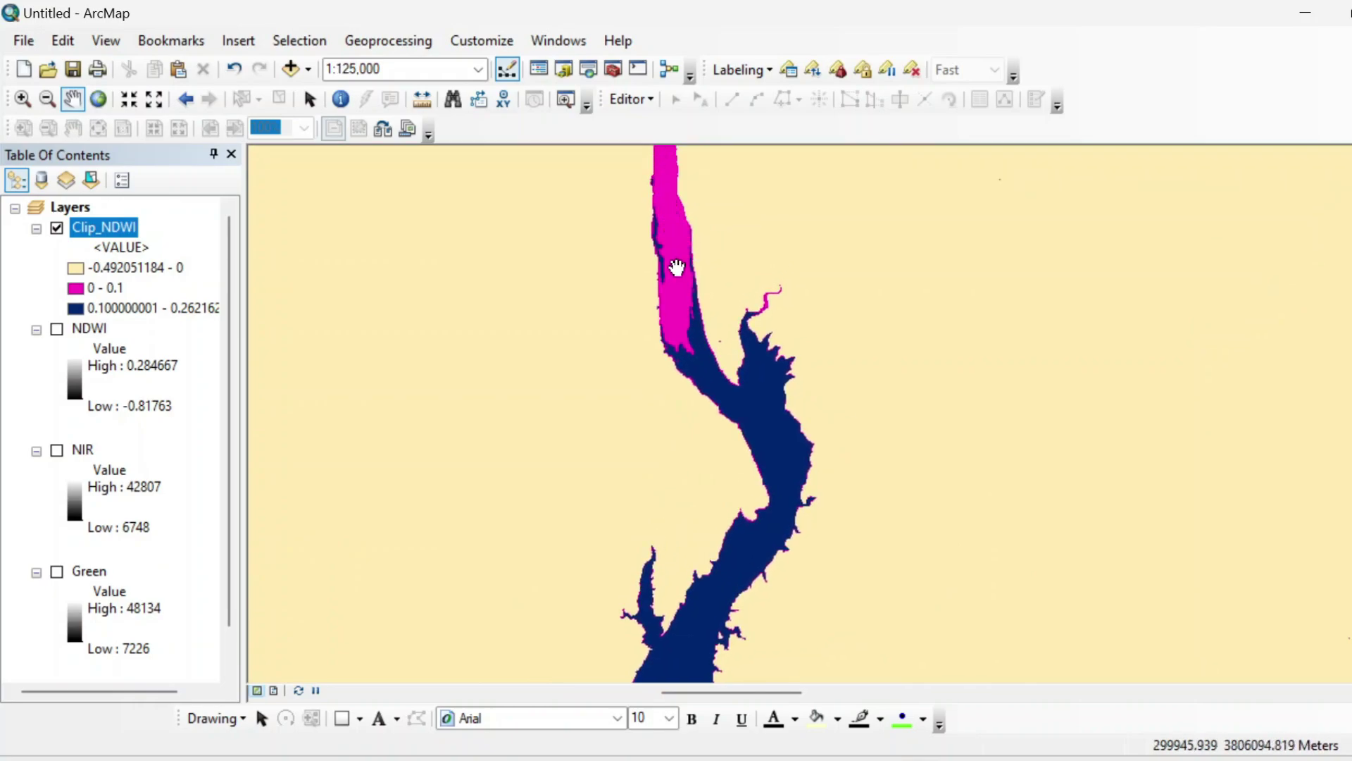
drag(677, 267, 643, 262)
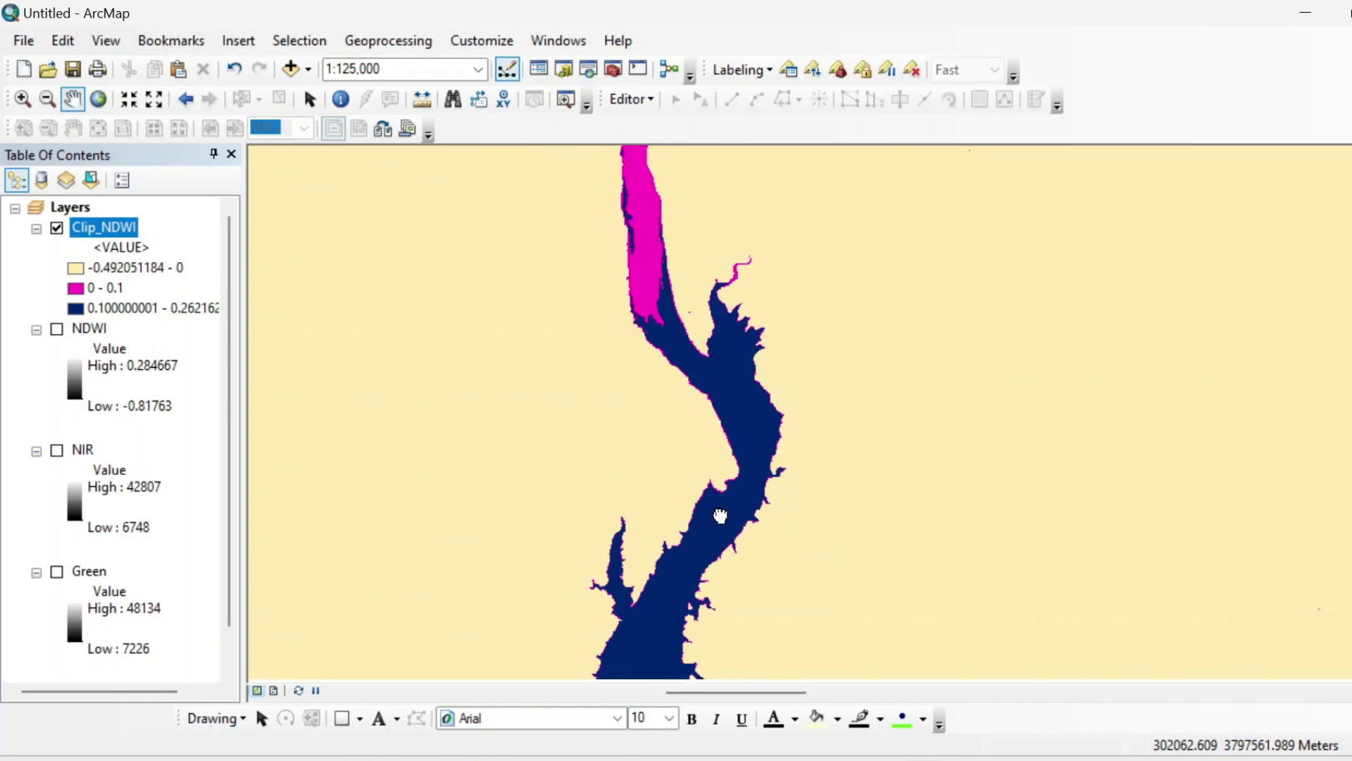
drag(720, 516, 750, 289)
scroll(738, 437, down, 1)
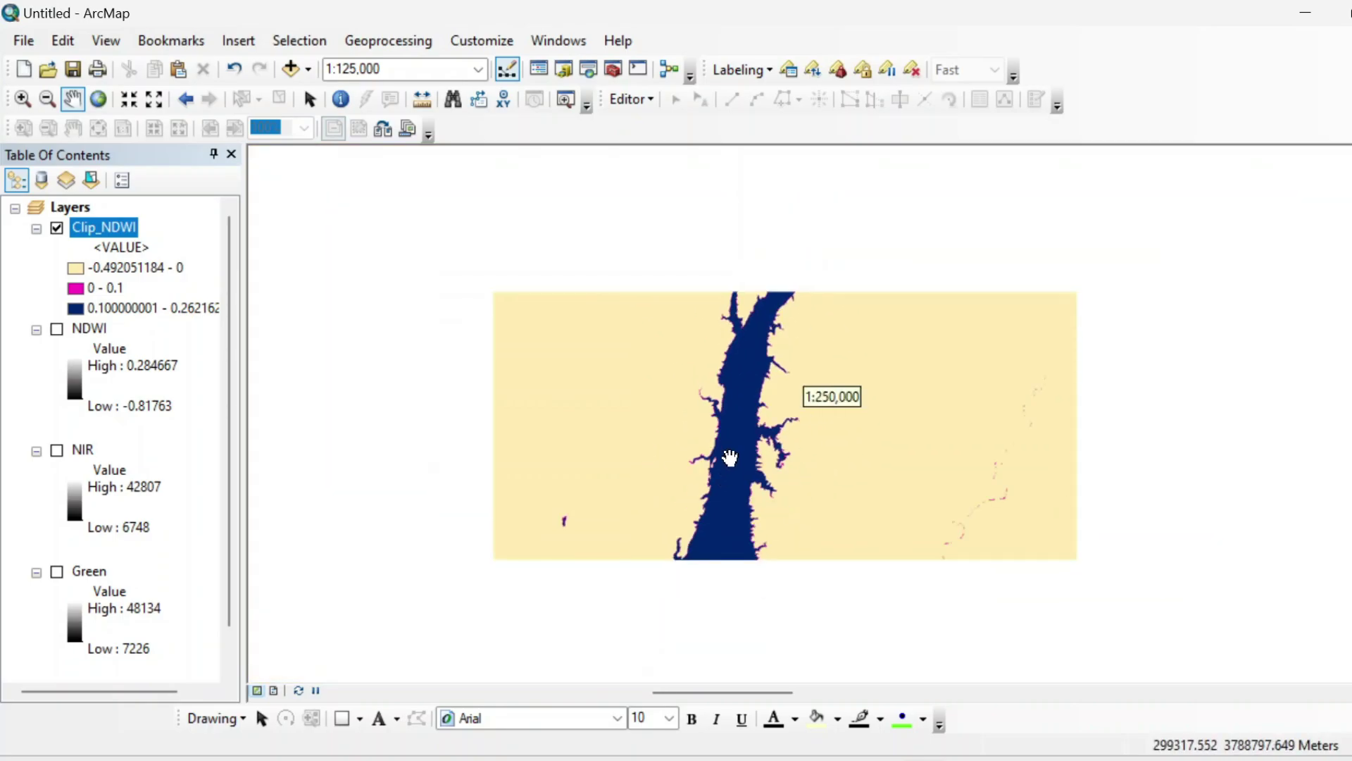
scroll(697, 398, down, 1)
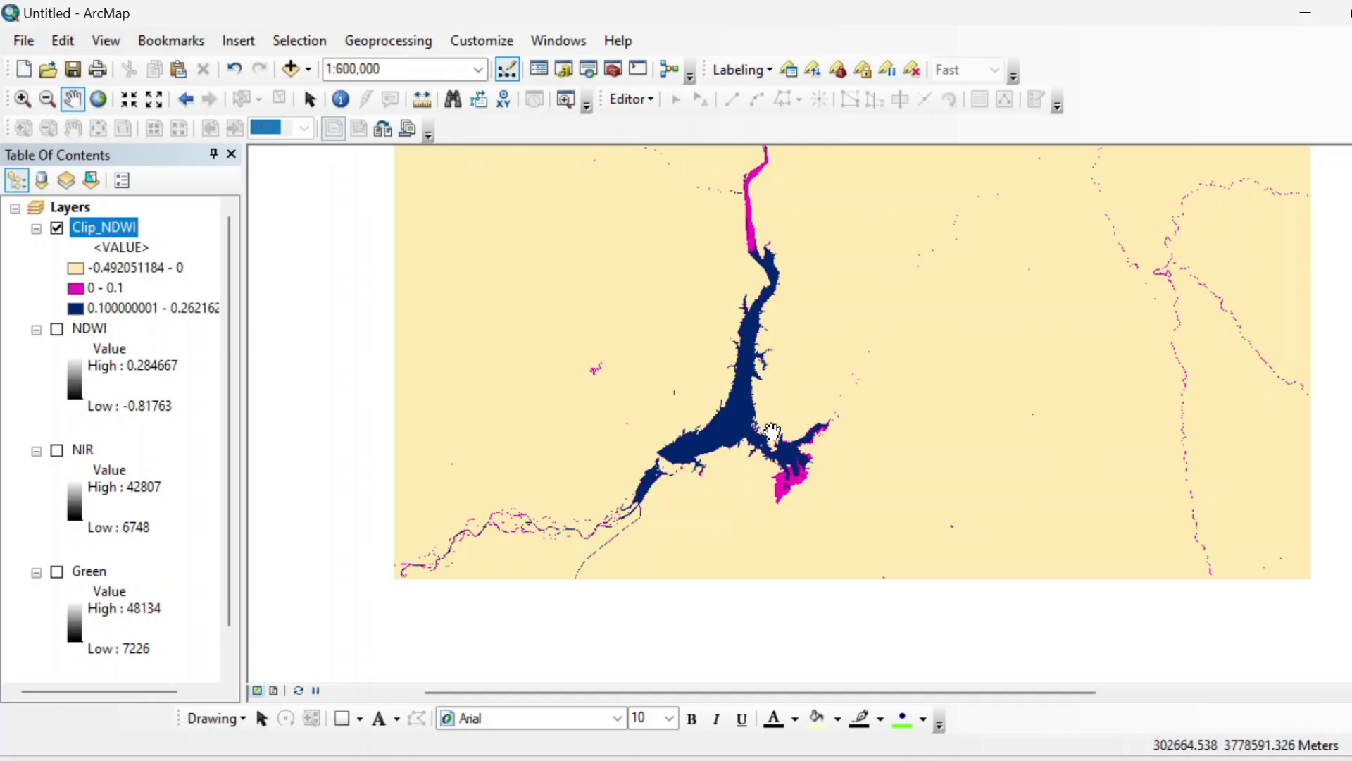
key(alt+Tab)
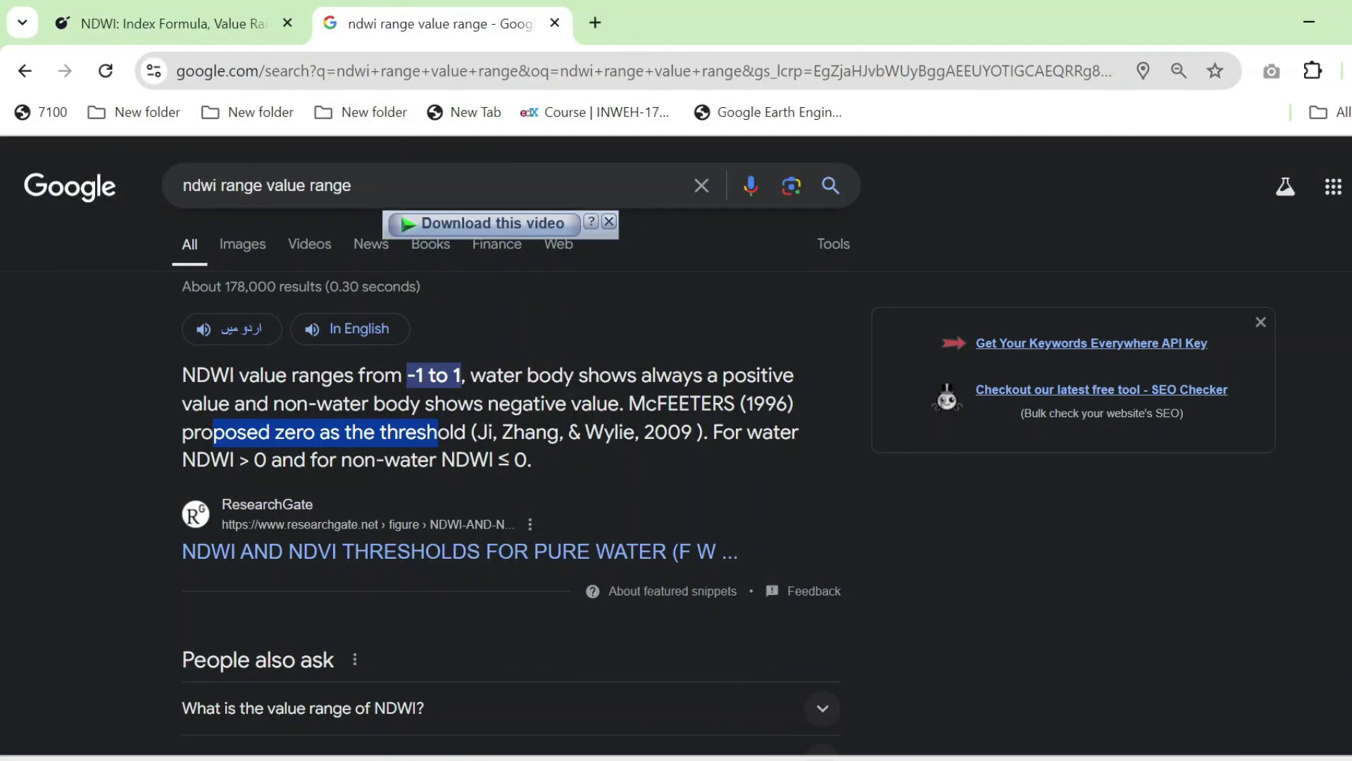
click(259, 247)
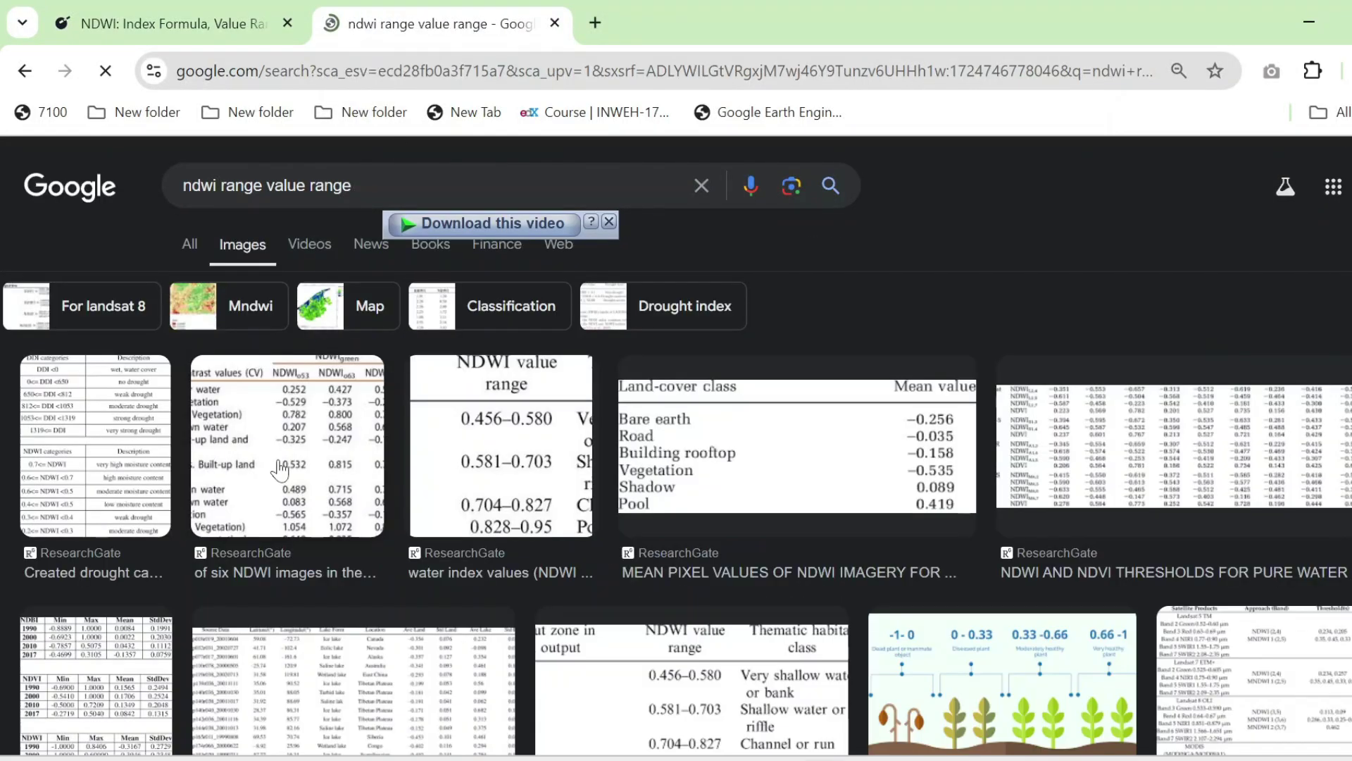
scroll(254, 468, down, 3)
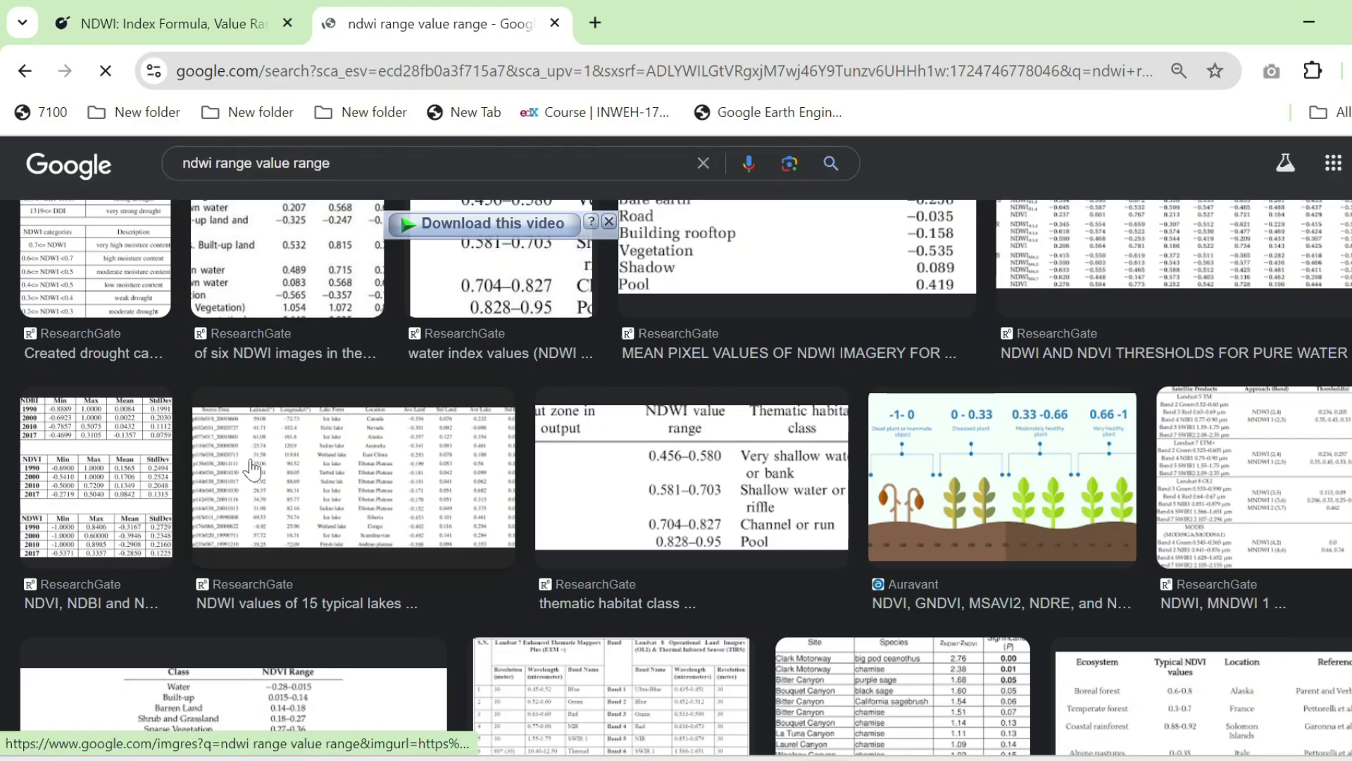
scroll(254, 469, down, 4)
- Reclassify Clip_NDWI into two classes with a manual break at 0
click(1309, 22)
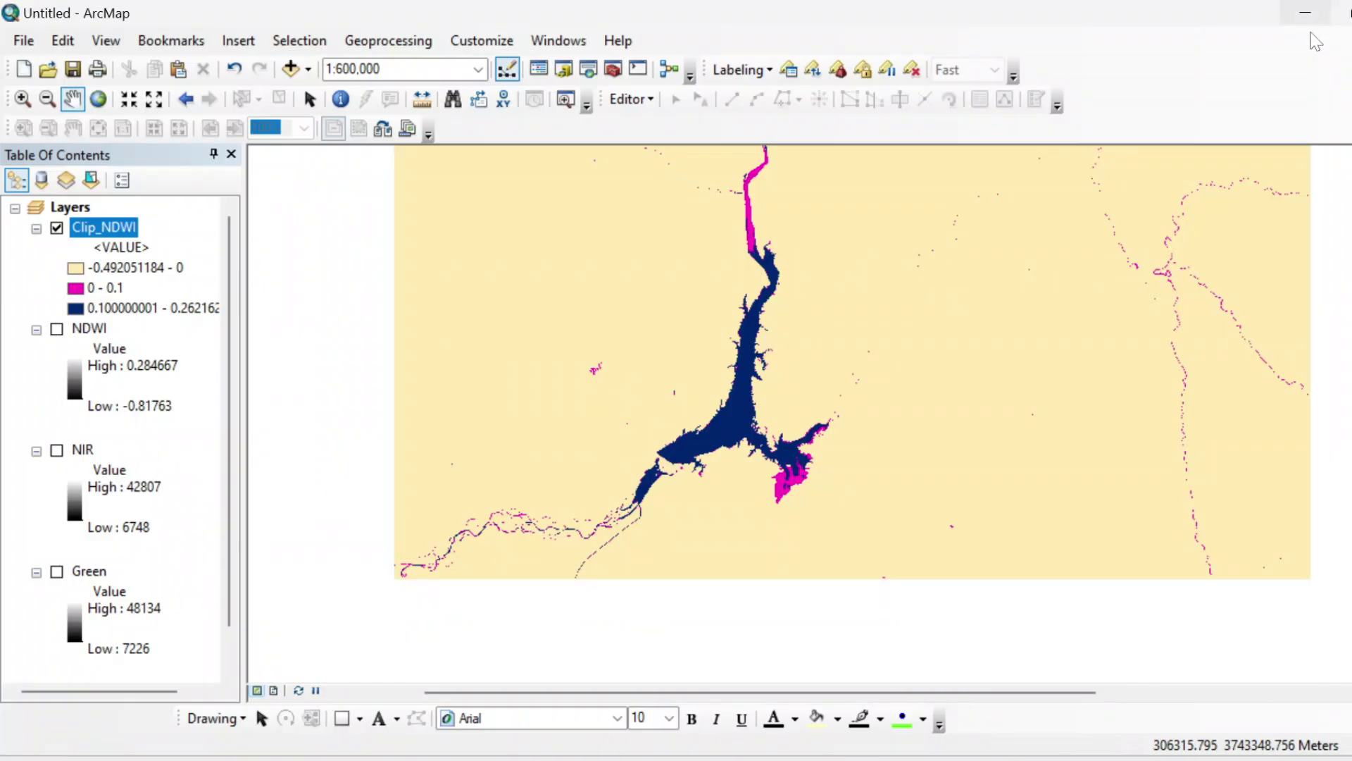
right_click(104, 228)
click(181, 558)
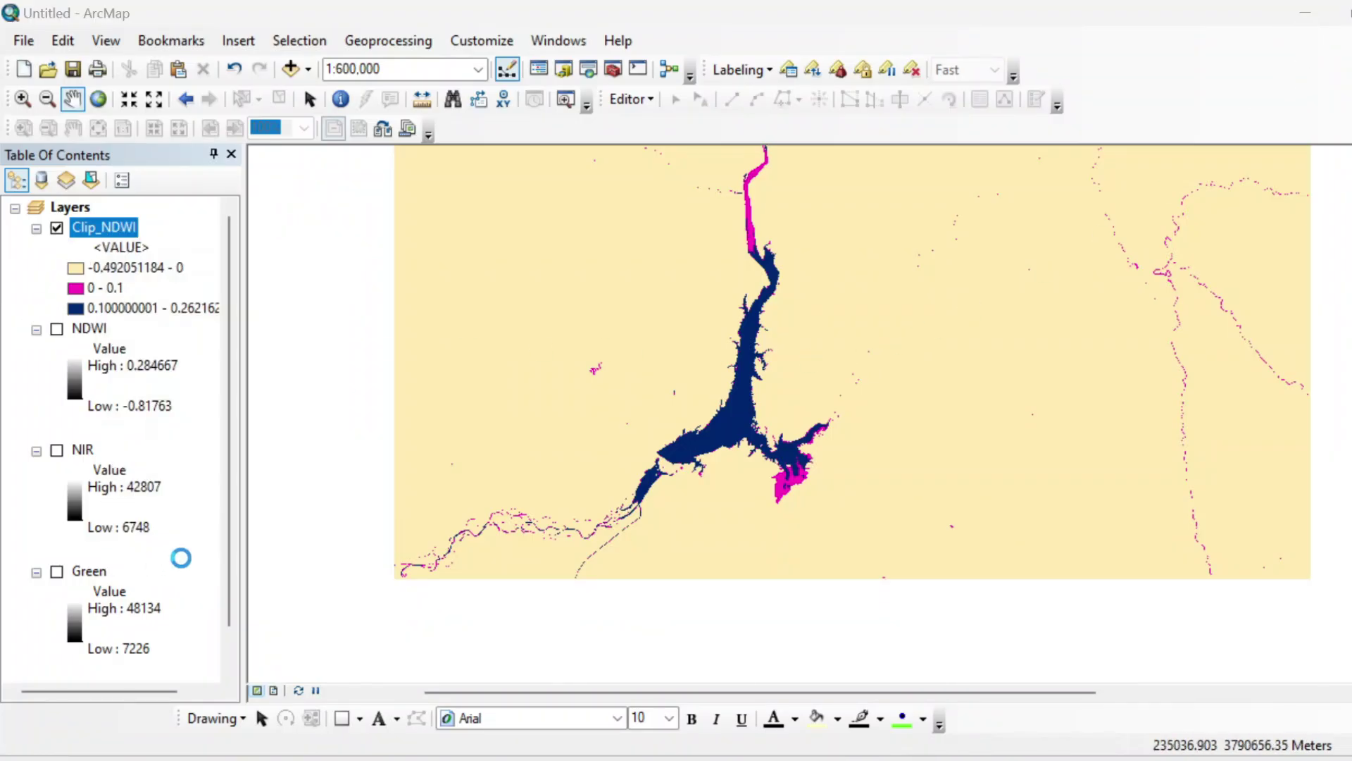
click(884, 311)
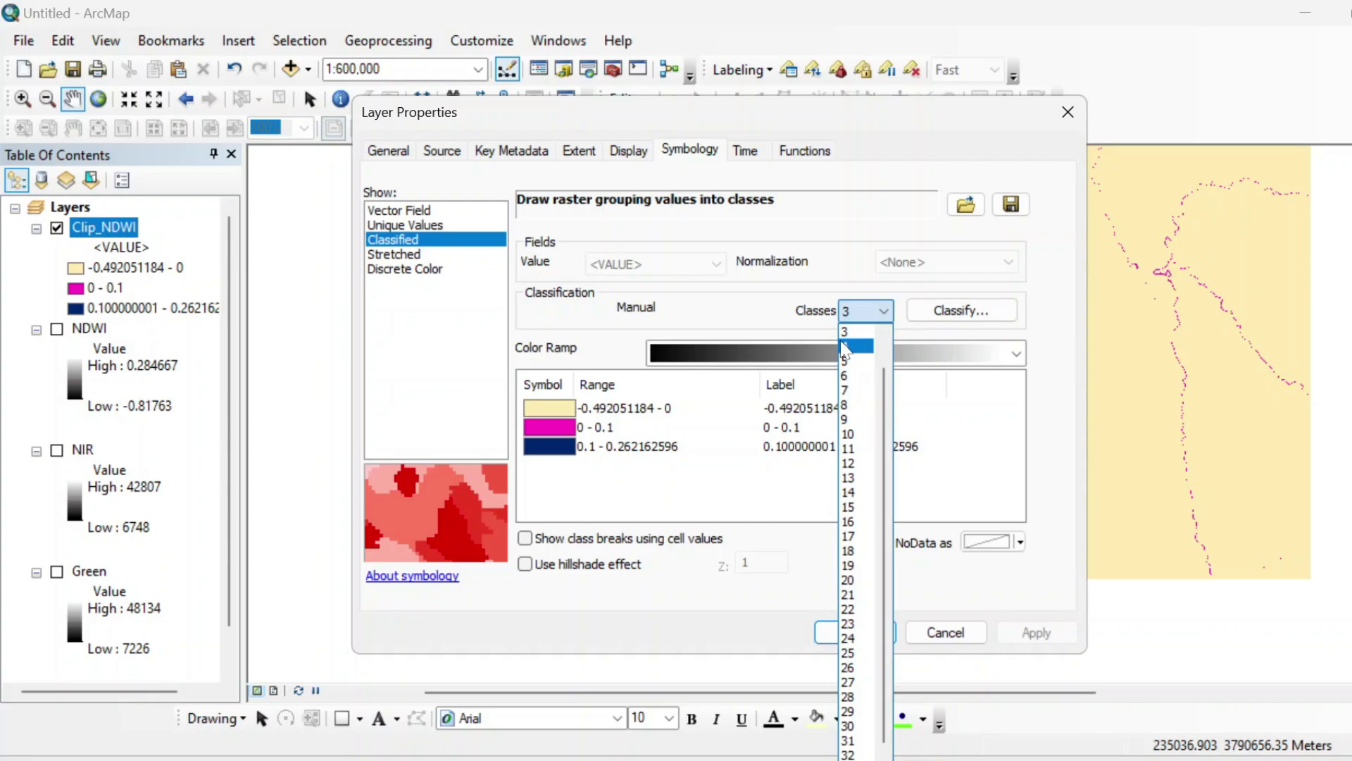
click(896, 339)
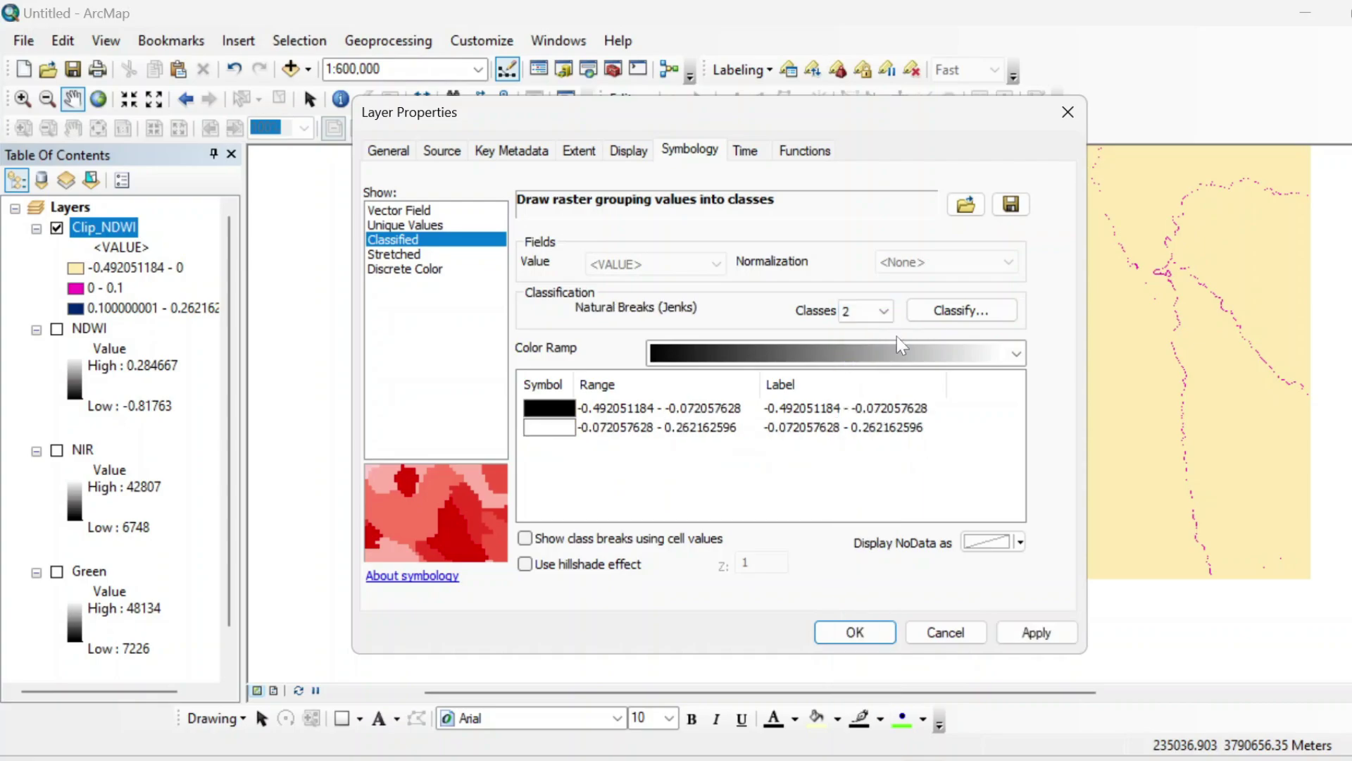
click(558, 410)
click(959, 312)
double_click(991, 349)
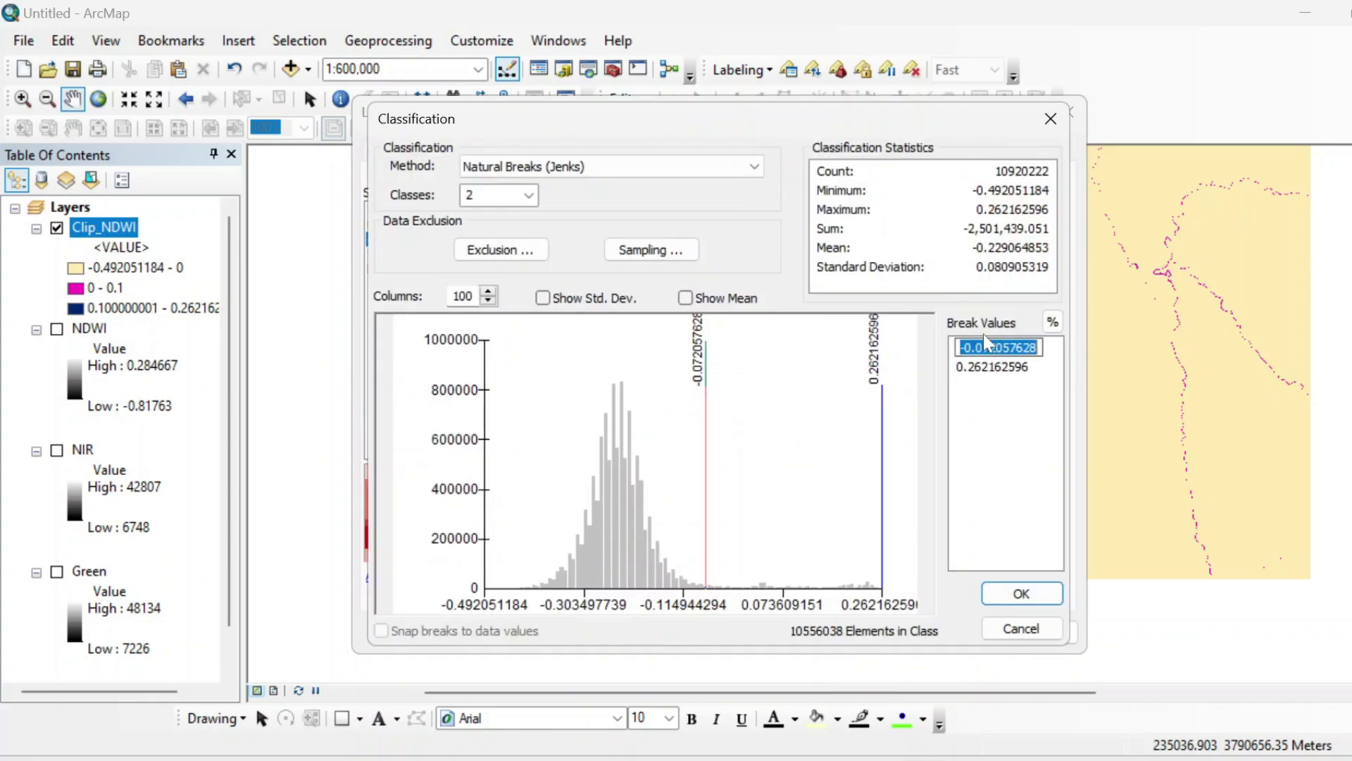
text(0)
click(997, 367)
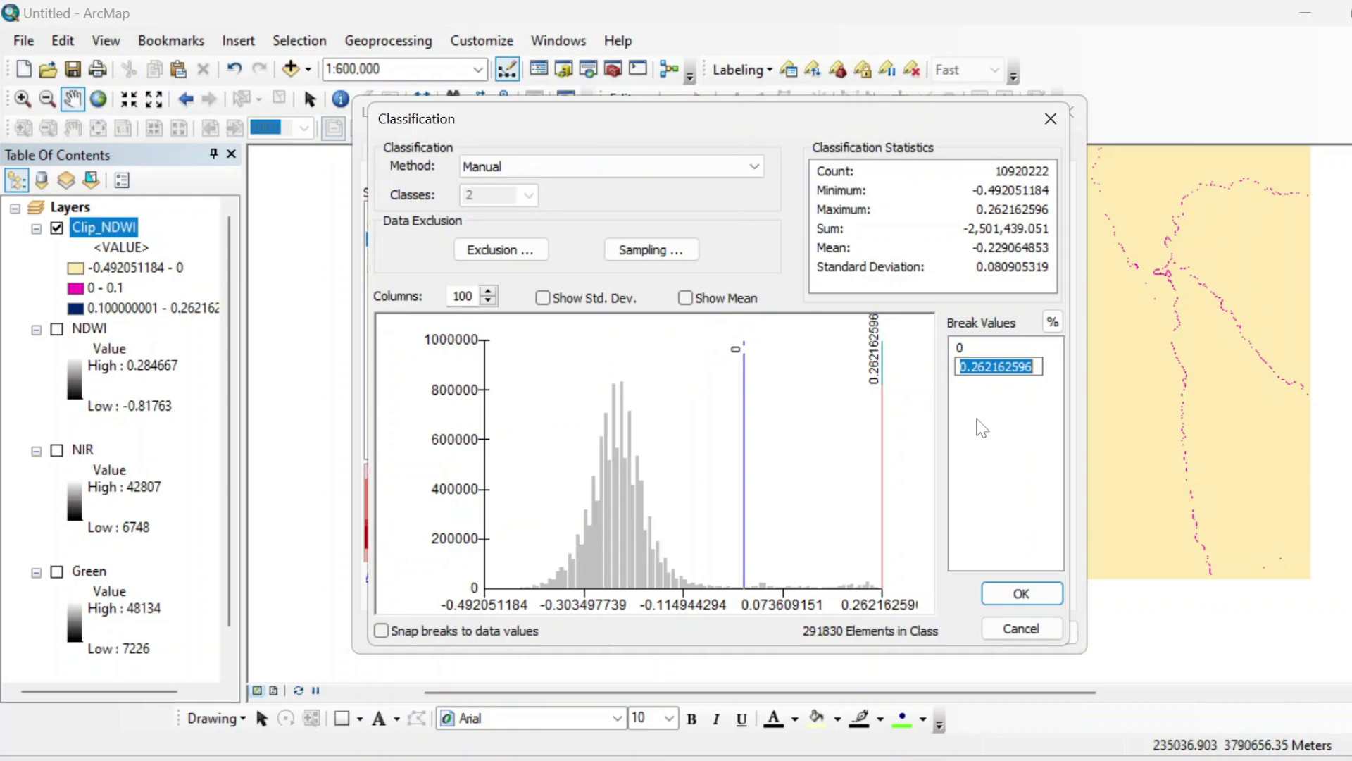
click(1015, 593)
- Color the land class light yellow and the water class dark blue, then apply and recentre the reservoir
click(556, 409)
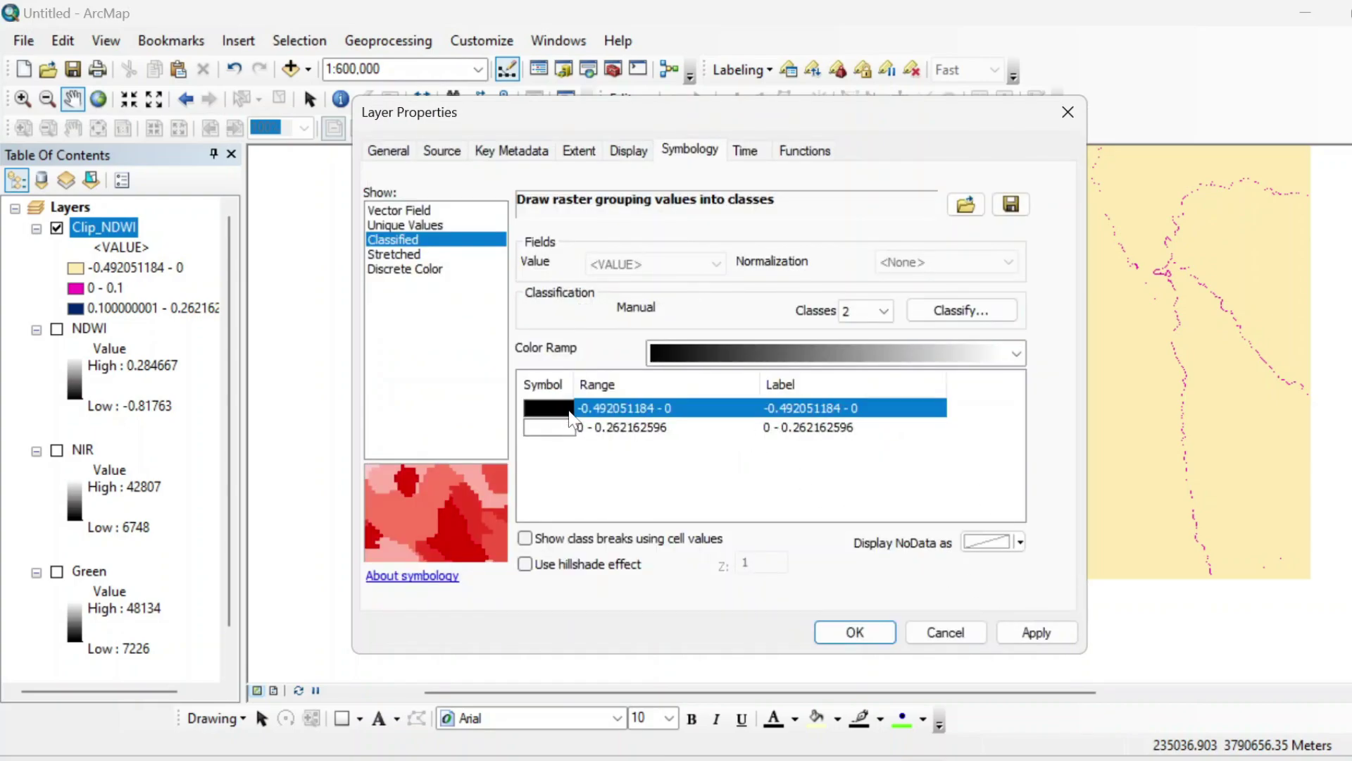
click(624, 475)
click(572, 431)
click(572, 431)
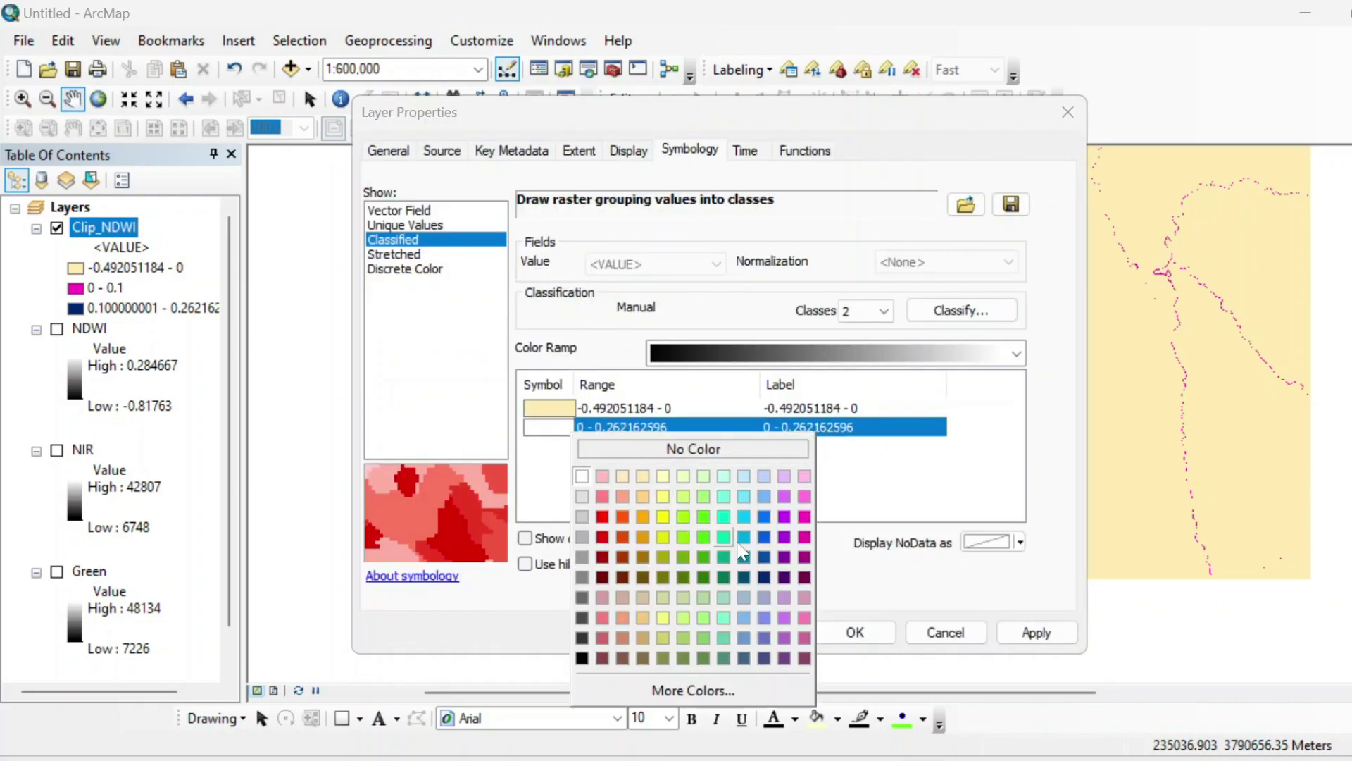
click(765, 581)
click(855, 632)
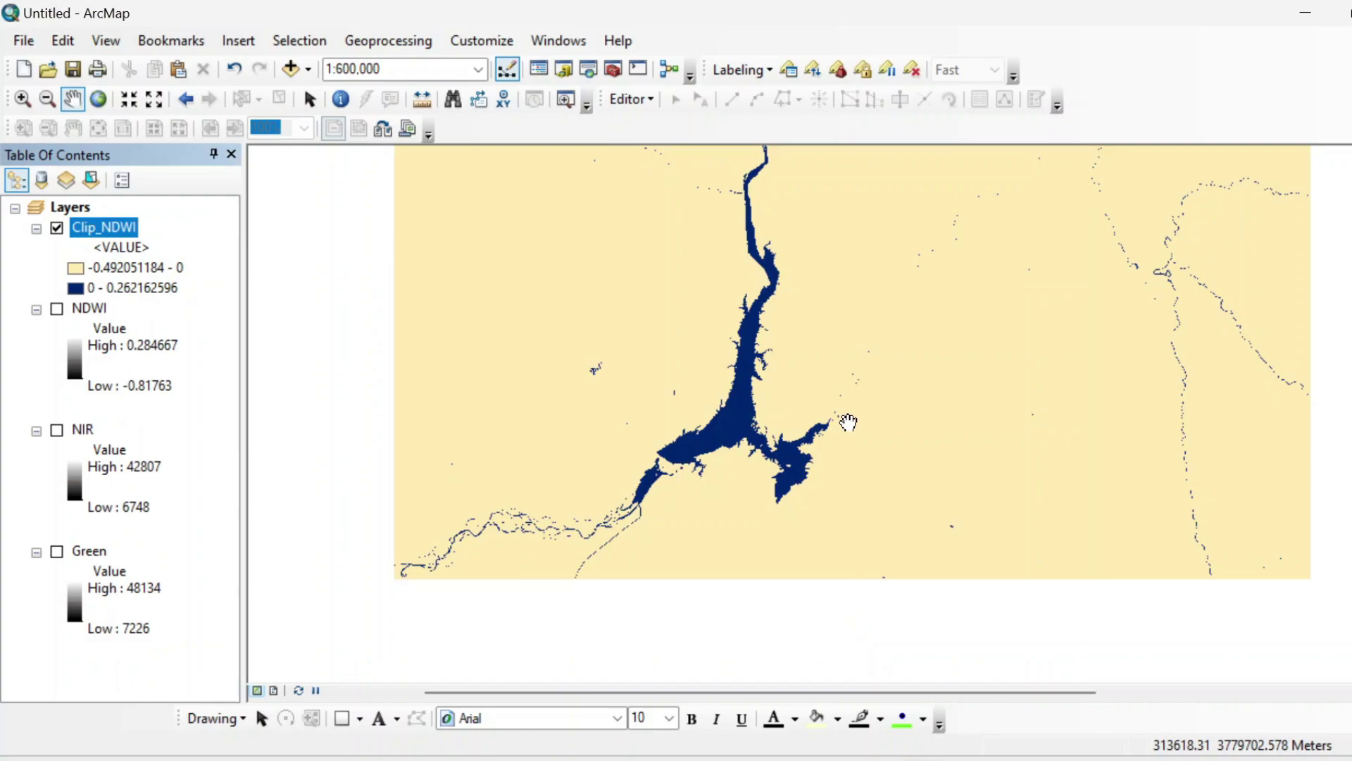
drag(846, 297, 816, 392)
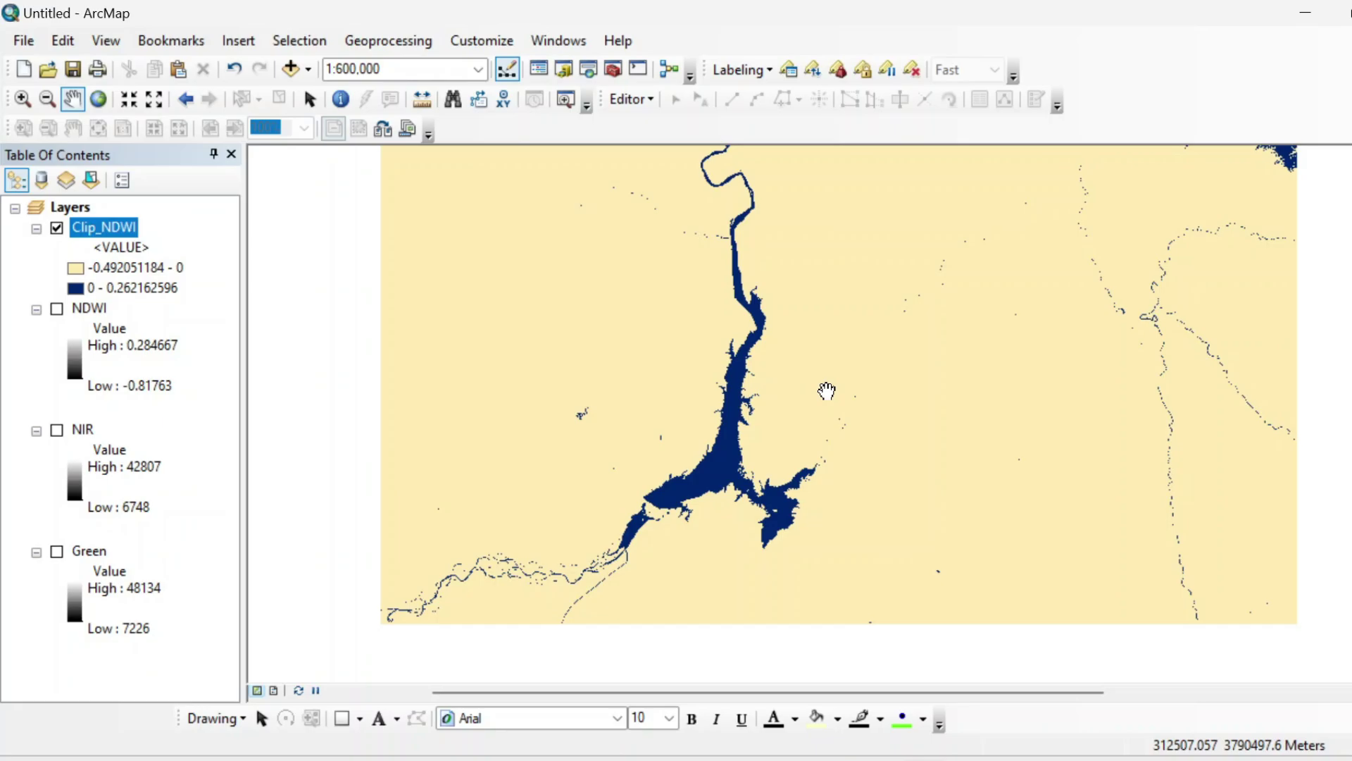
- Search ArcMap's tools for the Raster Calculator
click(588, 69)
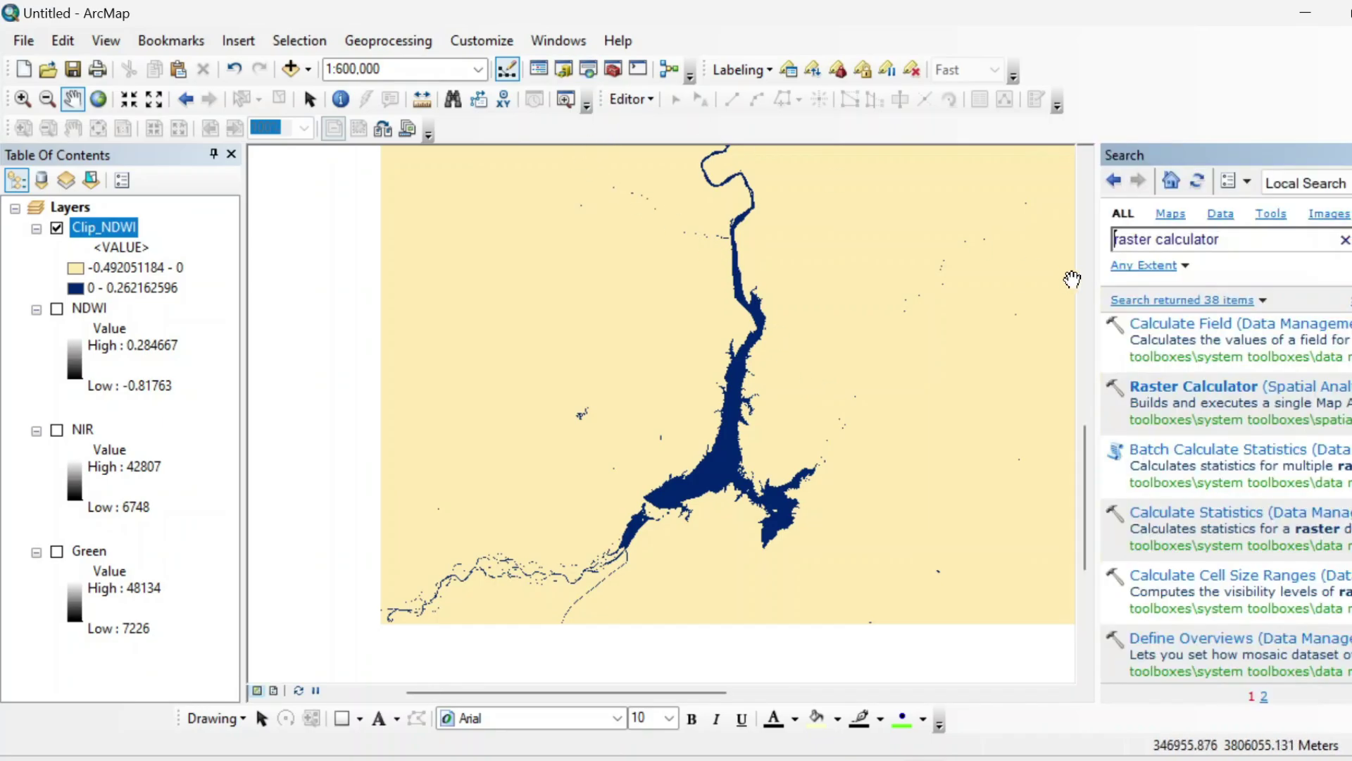
- In Raster Calculator, begin the expression Con(("Clip_NDWI" >= 0) &
click(1194, 386)
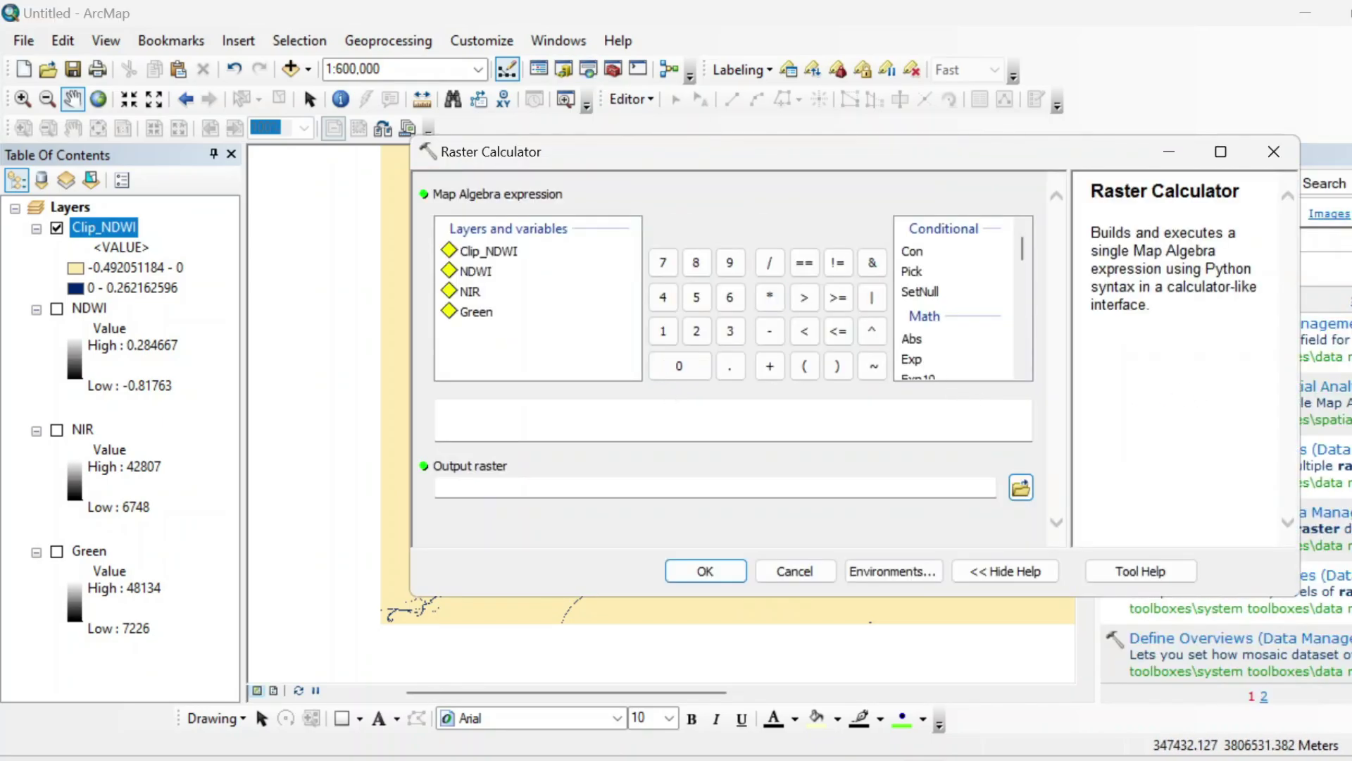
click(442, 412)
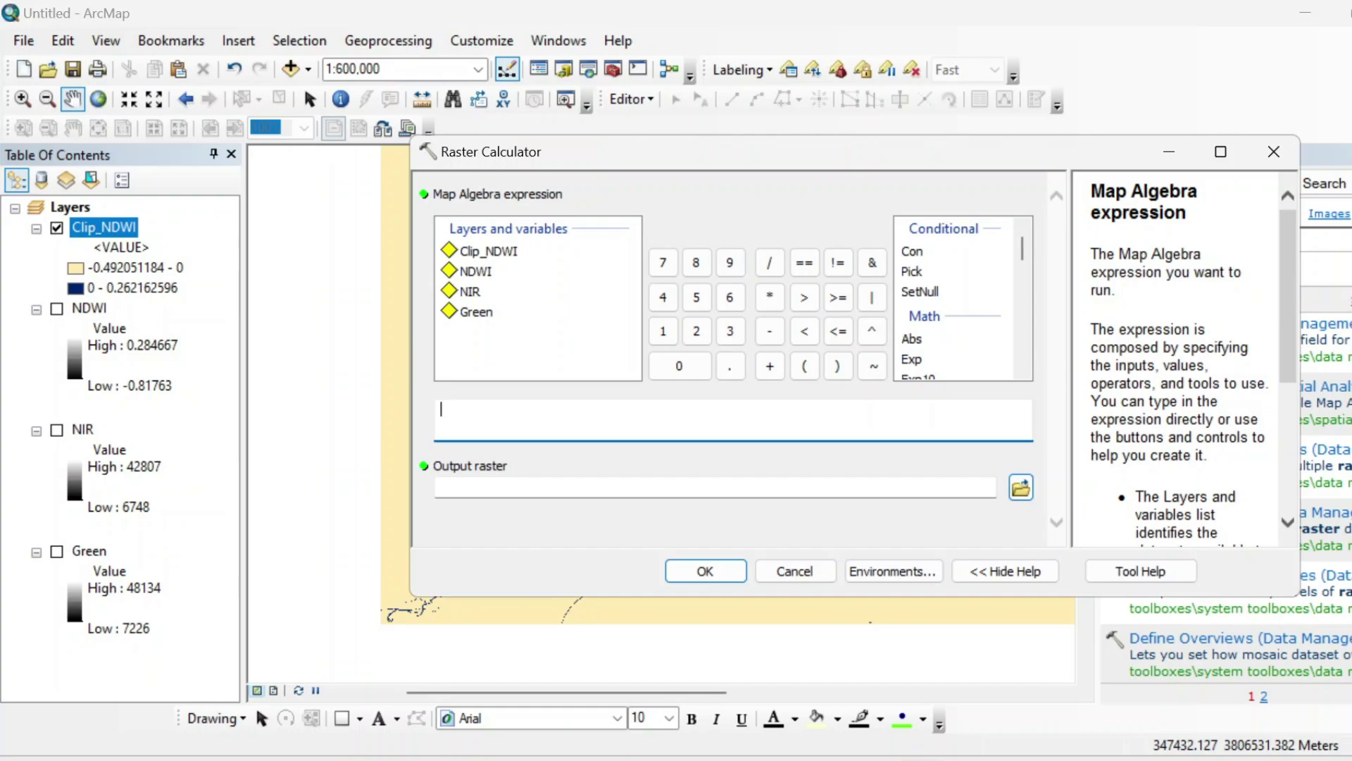
double_click(912, 254)
text(()
double_click(493, 253)
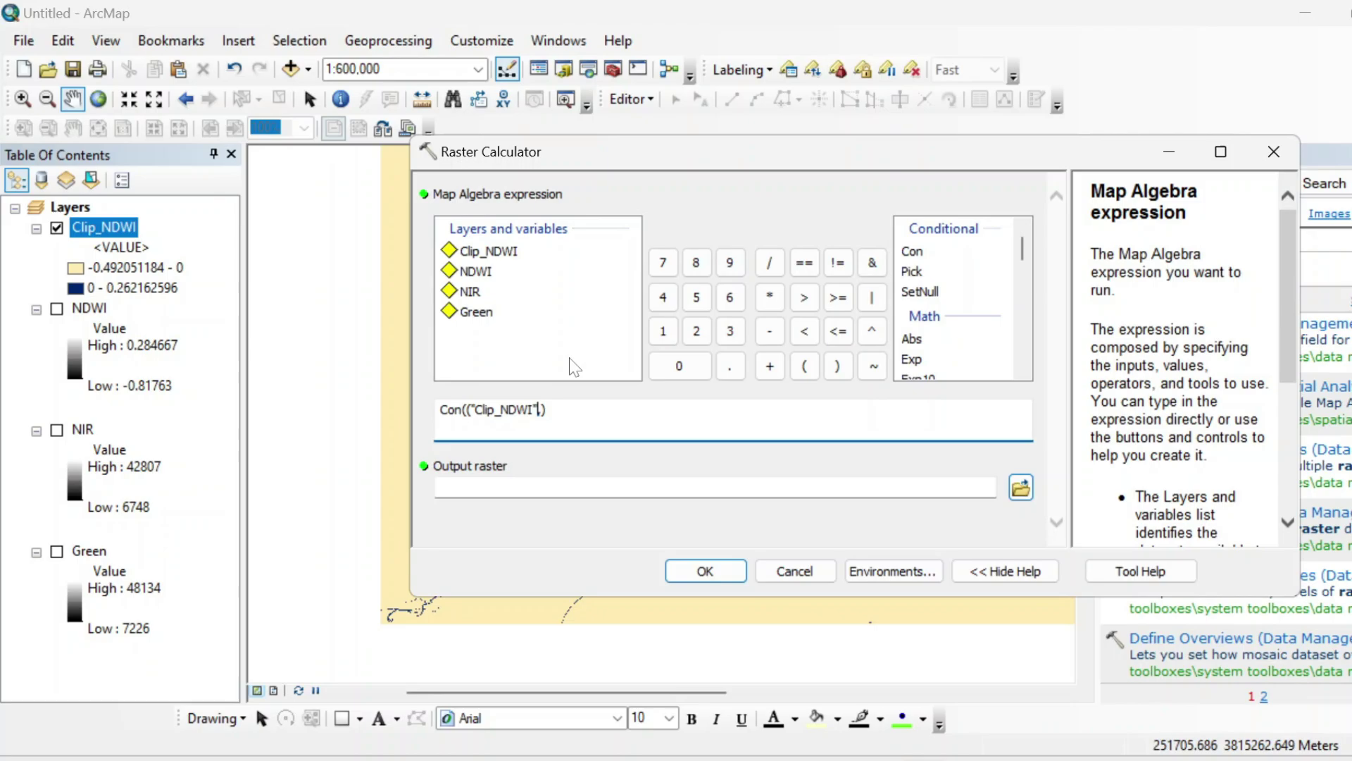
click(837, 298)
click(872, 263)
- Complete the expression with ("Clip_NDWI" <= 0.26216),1,0 and accept the default output raster in default1.gdb
text(()
double_click(488, 251)
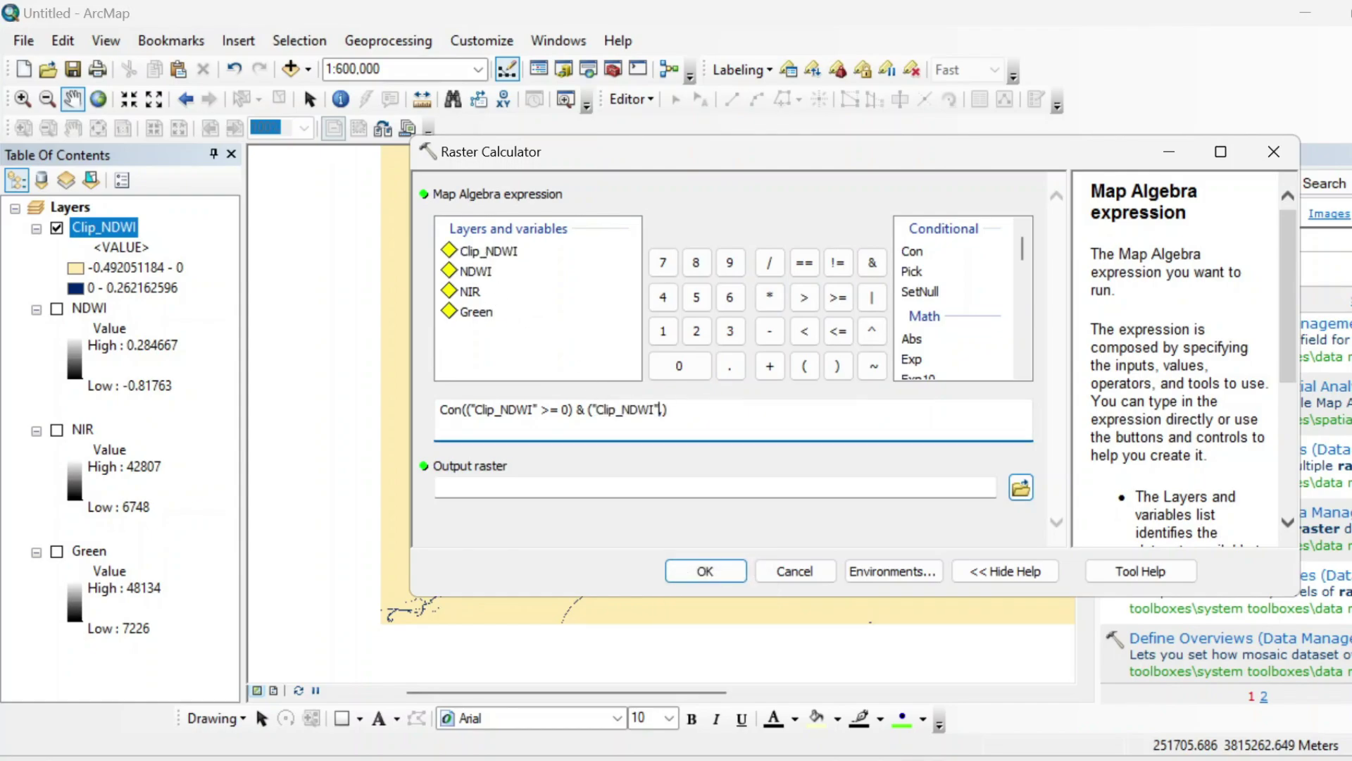
double_click(838, 331)
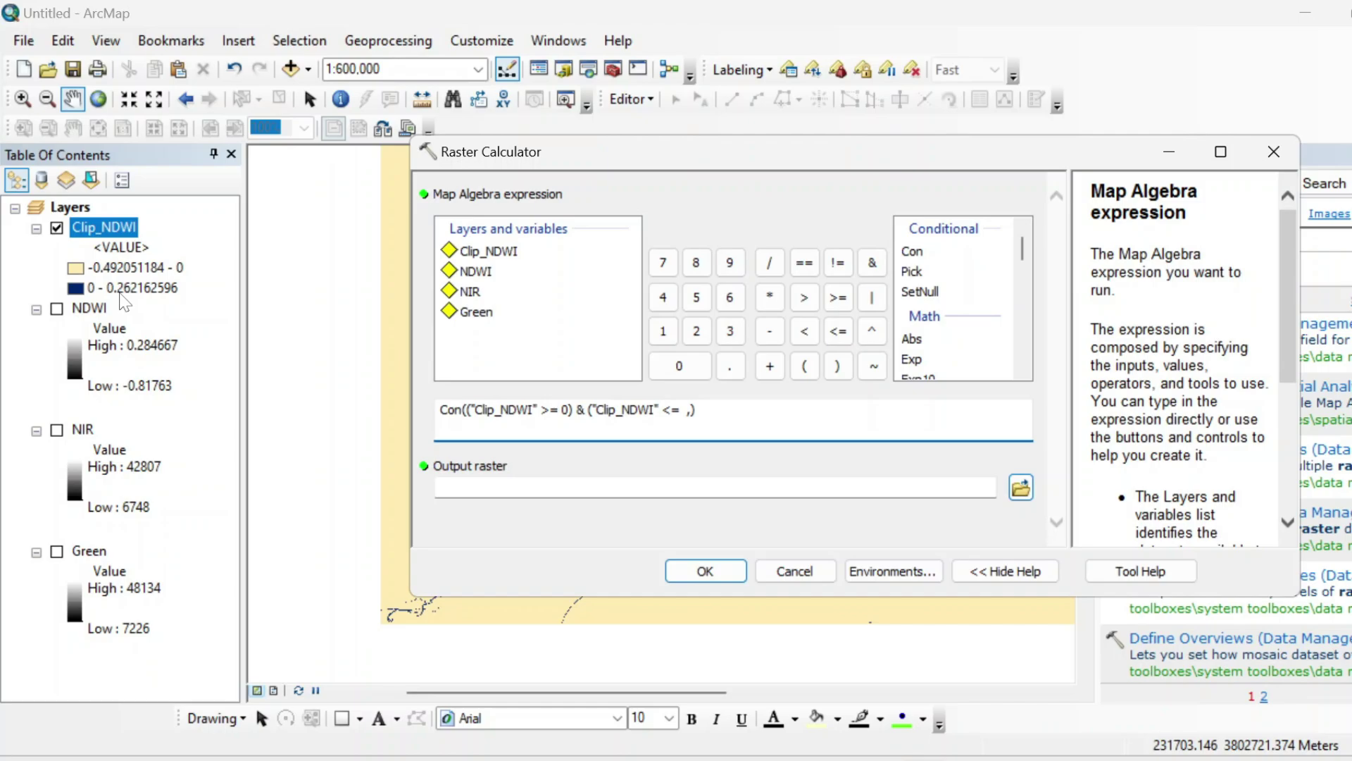
text(0.26216)
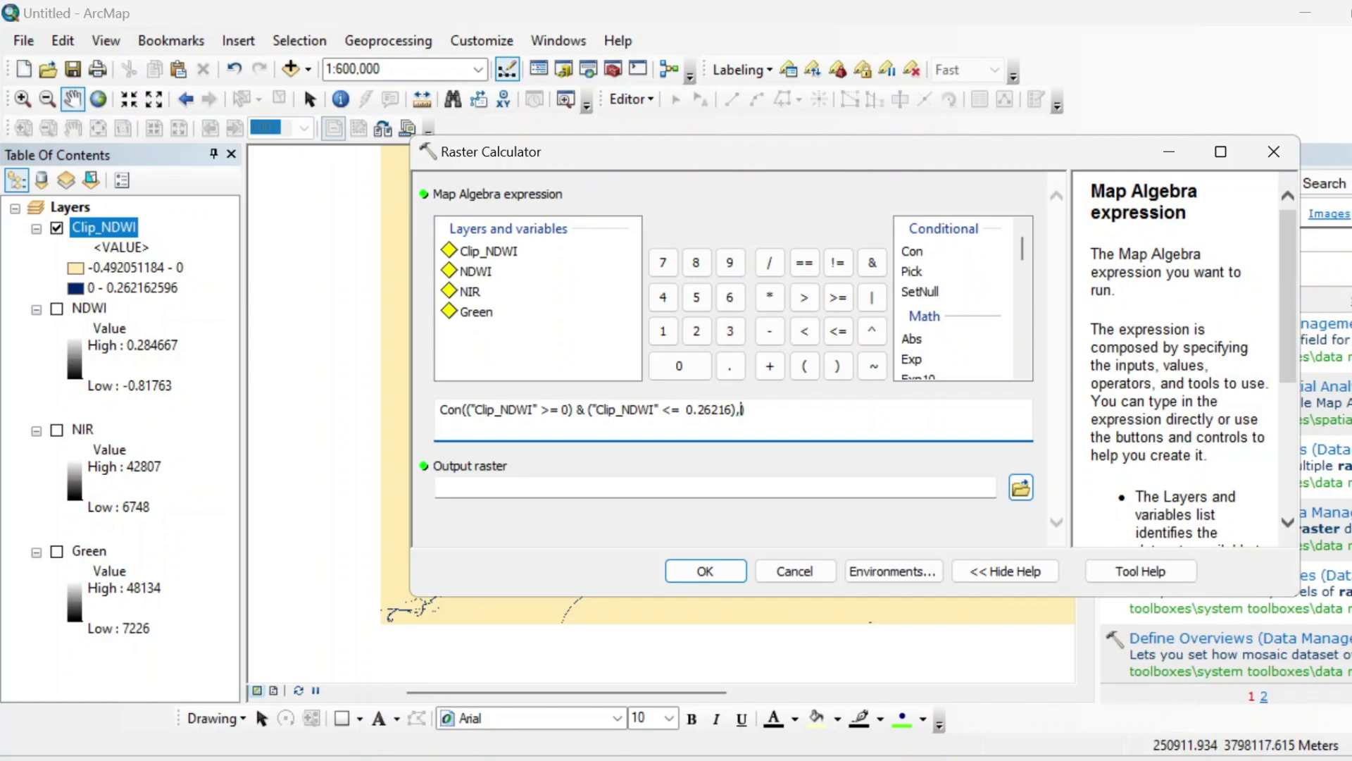
drag(465, 409, 744, 409)
click(743, 409)
drag(465, 409, 713, 409)
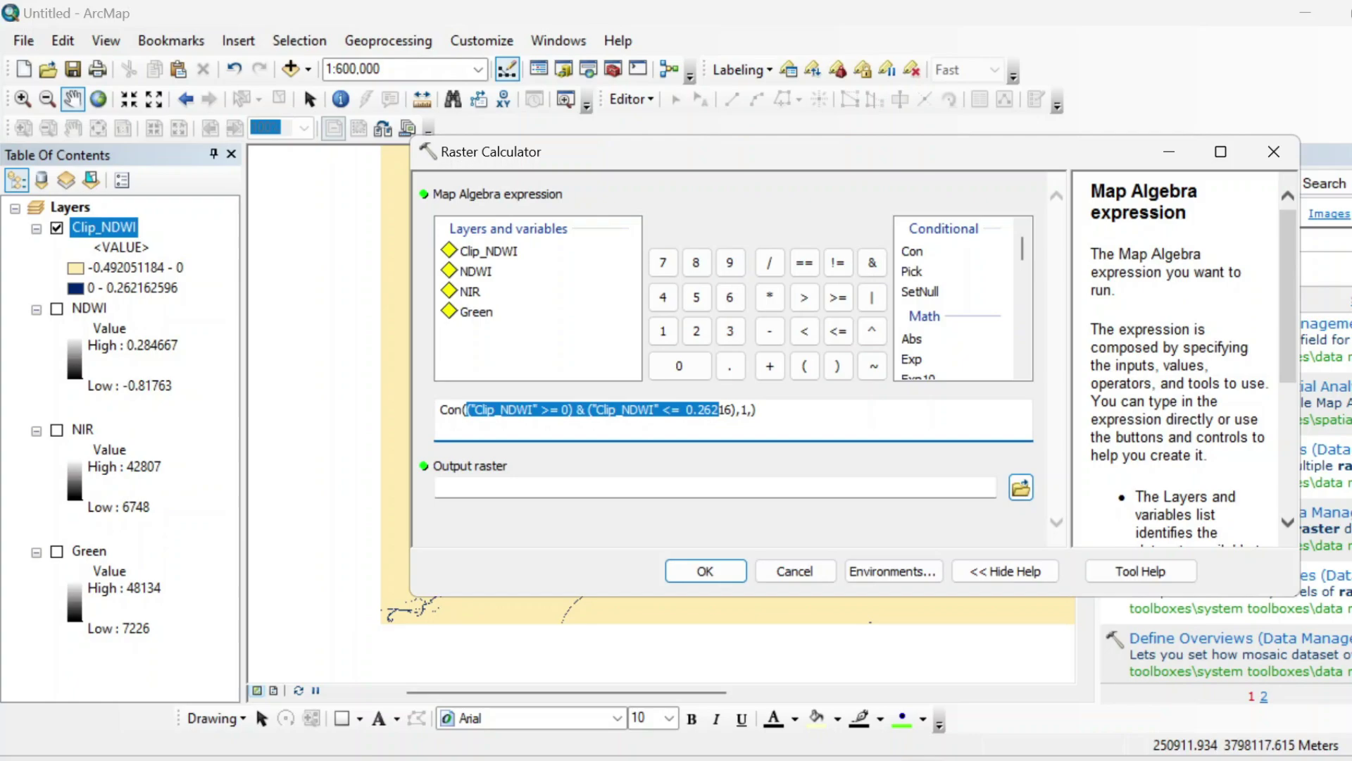
click(752, 409)
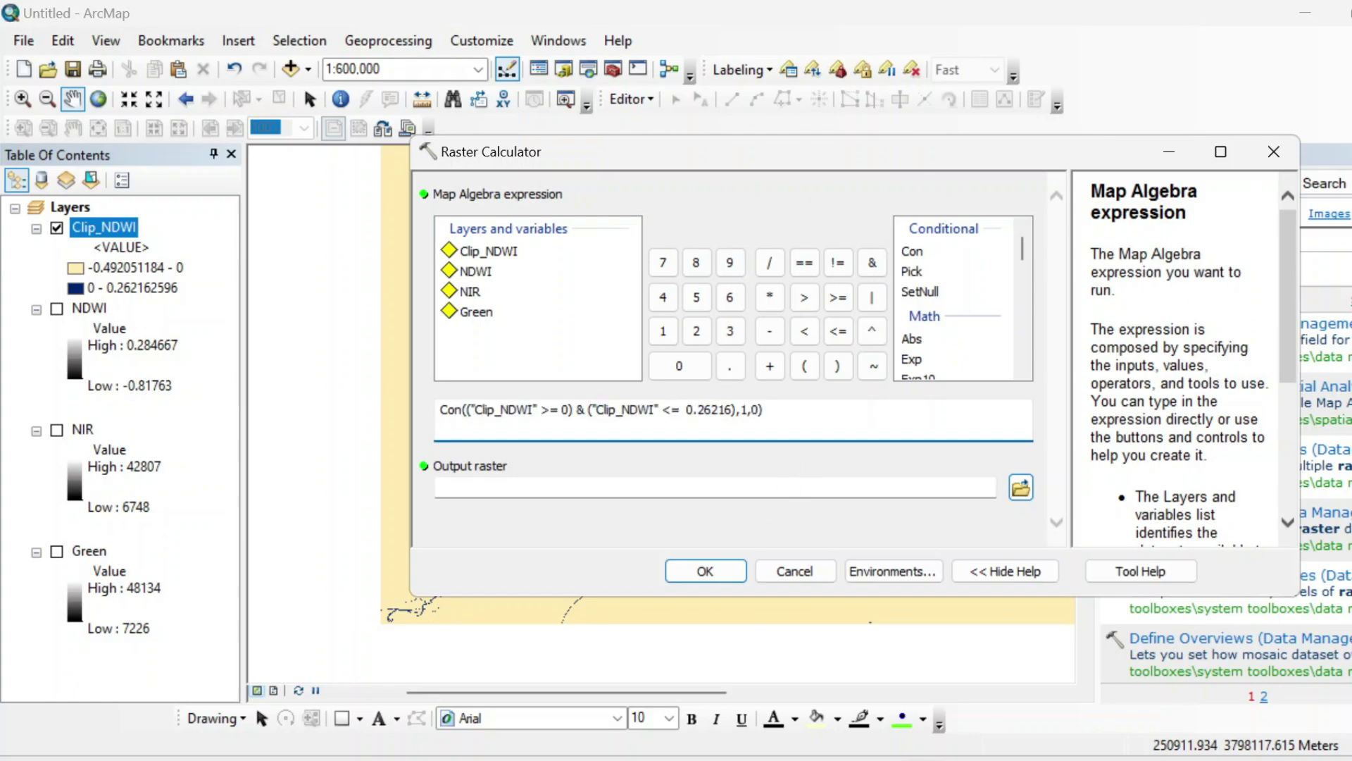
click(782, 486)
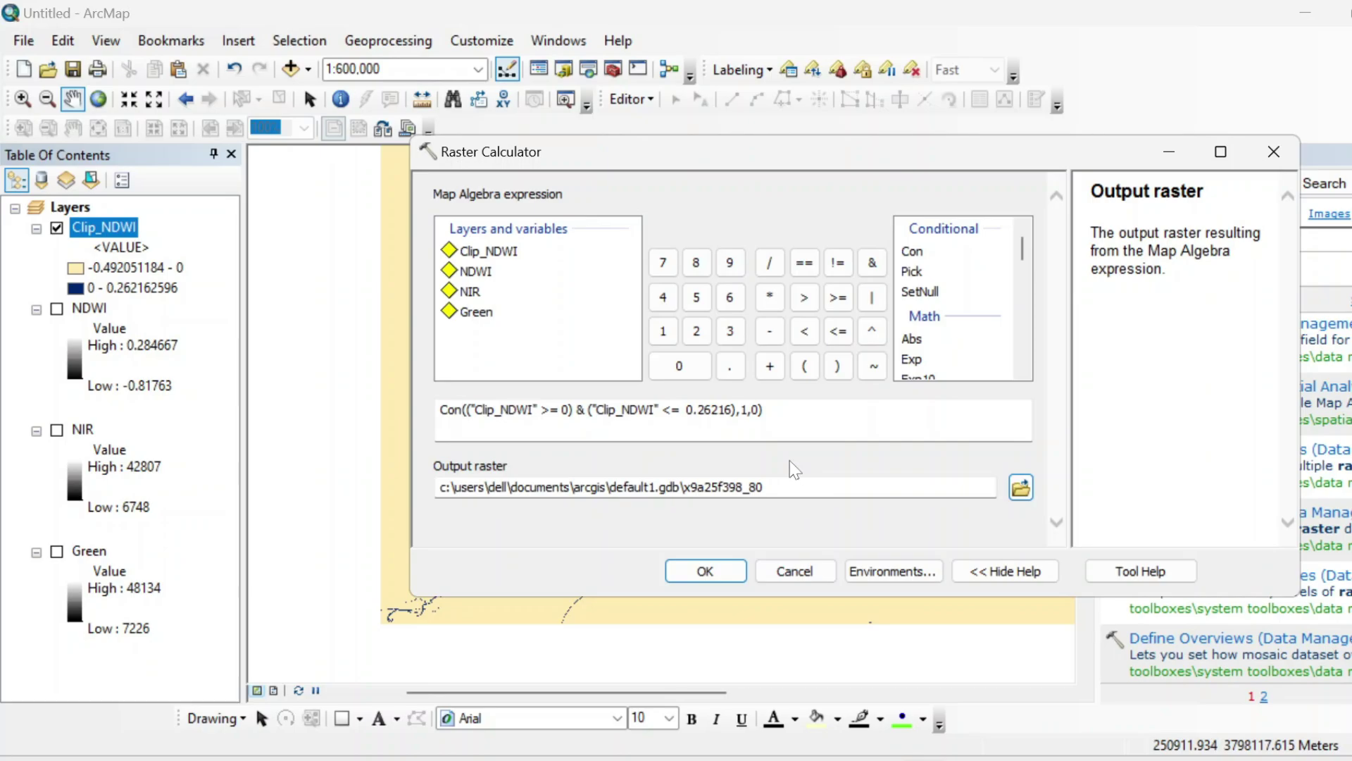
- Run the Con calculation to create binary raster x9a25f398_80 and recentre the reservoir view
click(717, 577)
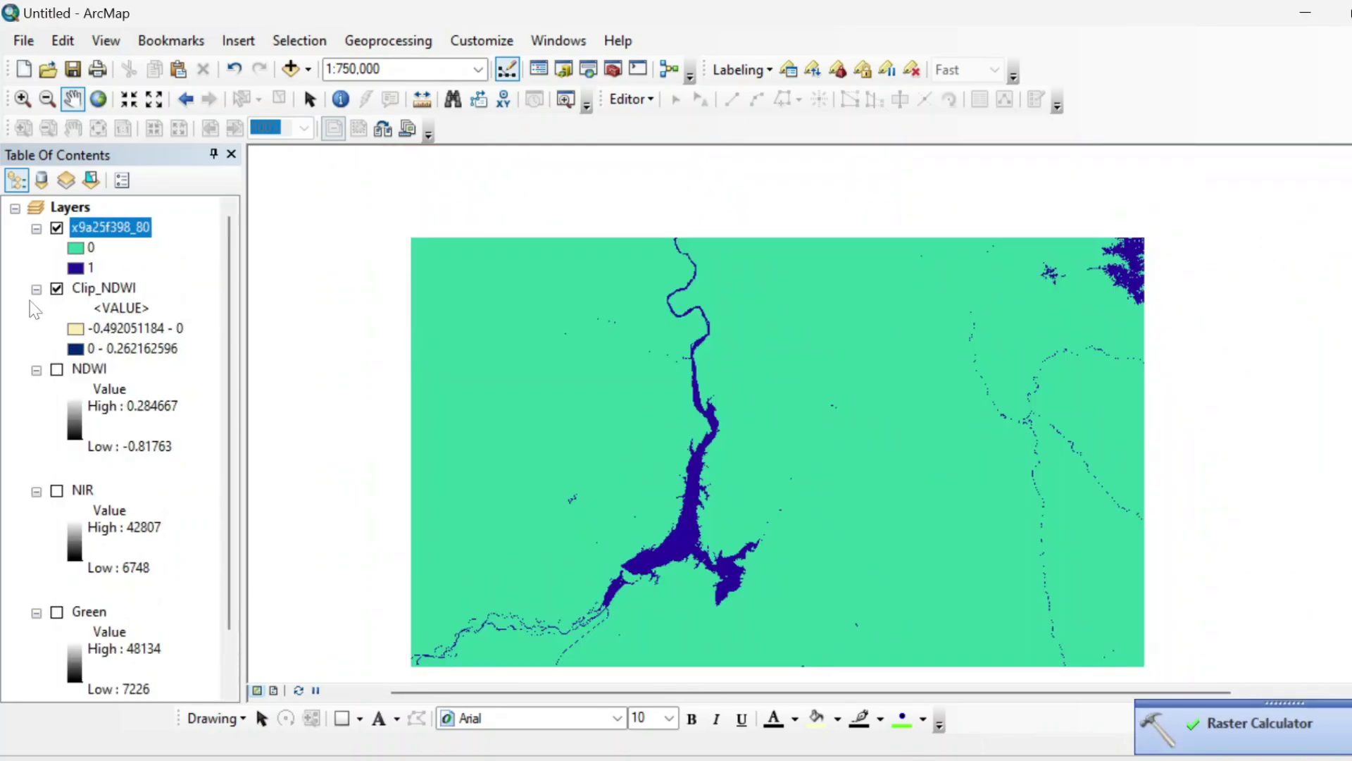
scroll(646, 430, down, 3)
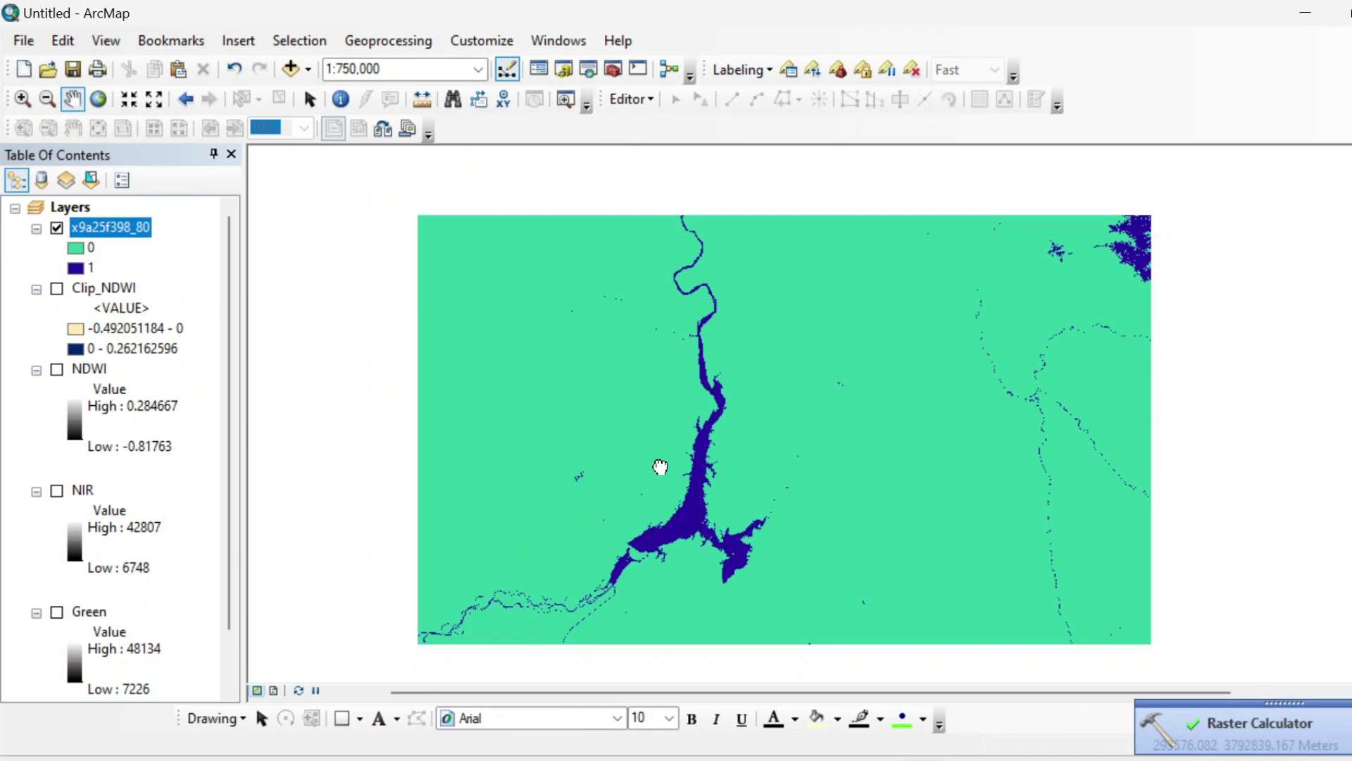
drag(682, 493, 679, 466)
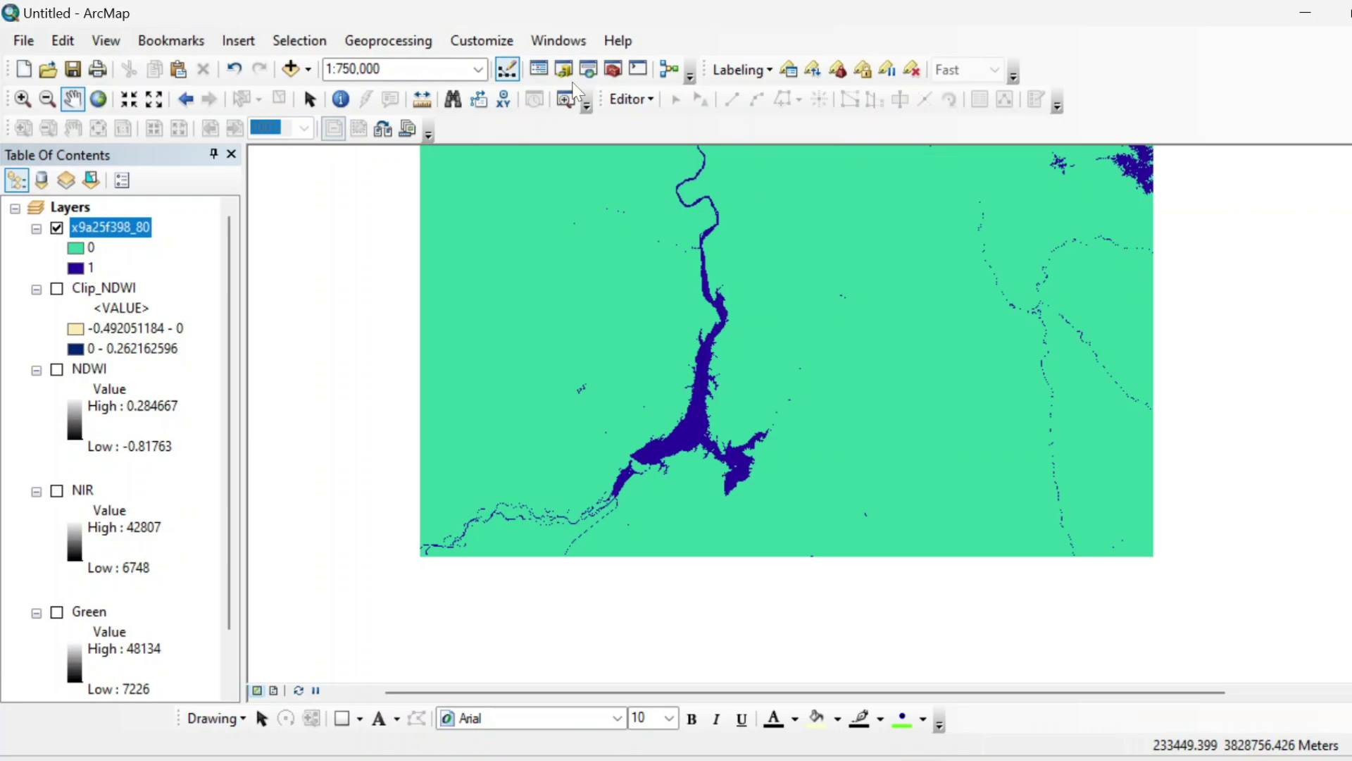
drag(690, 412, 654, 463)
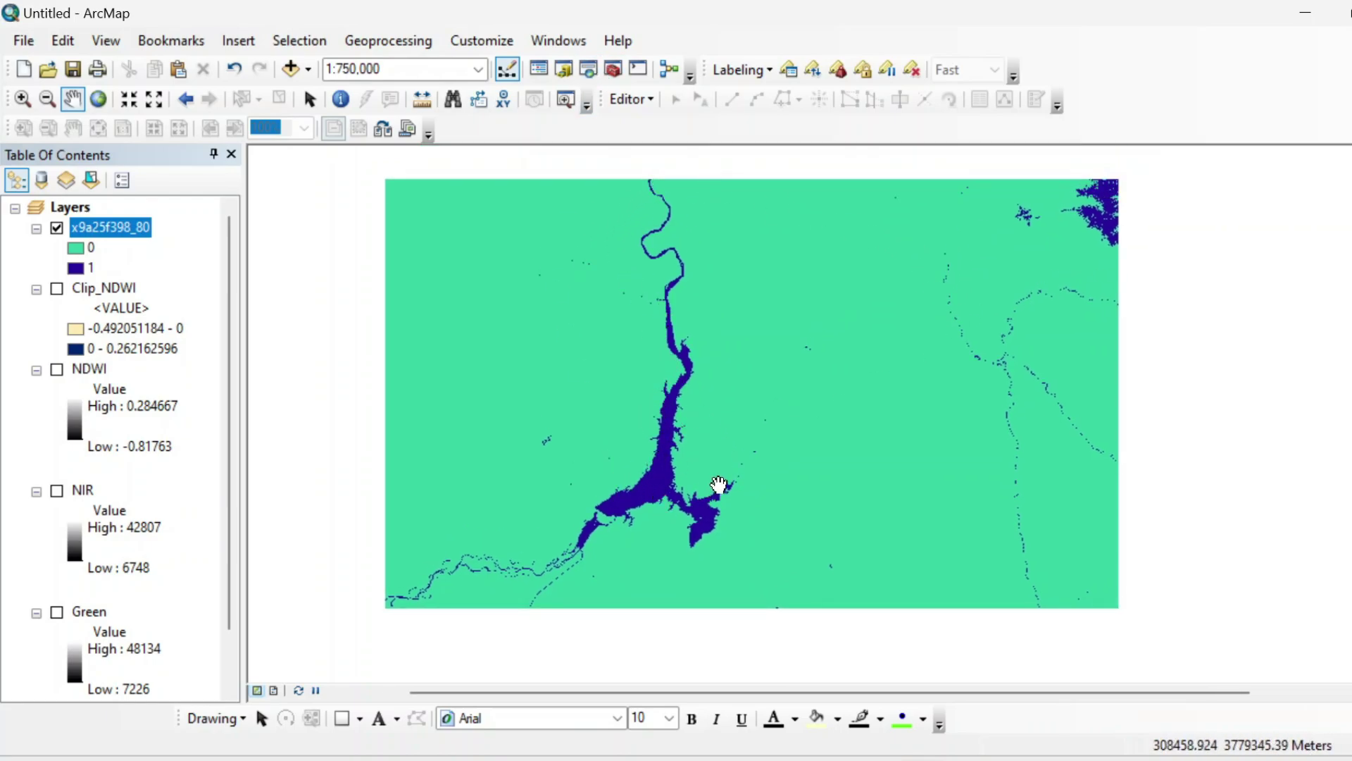
drag(721, 465, 713, 471)
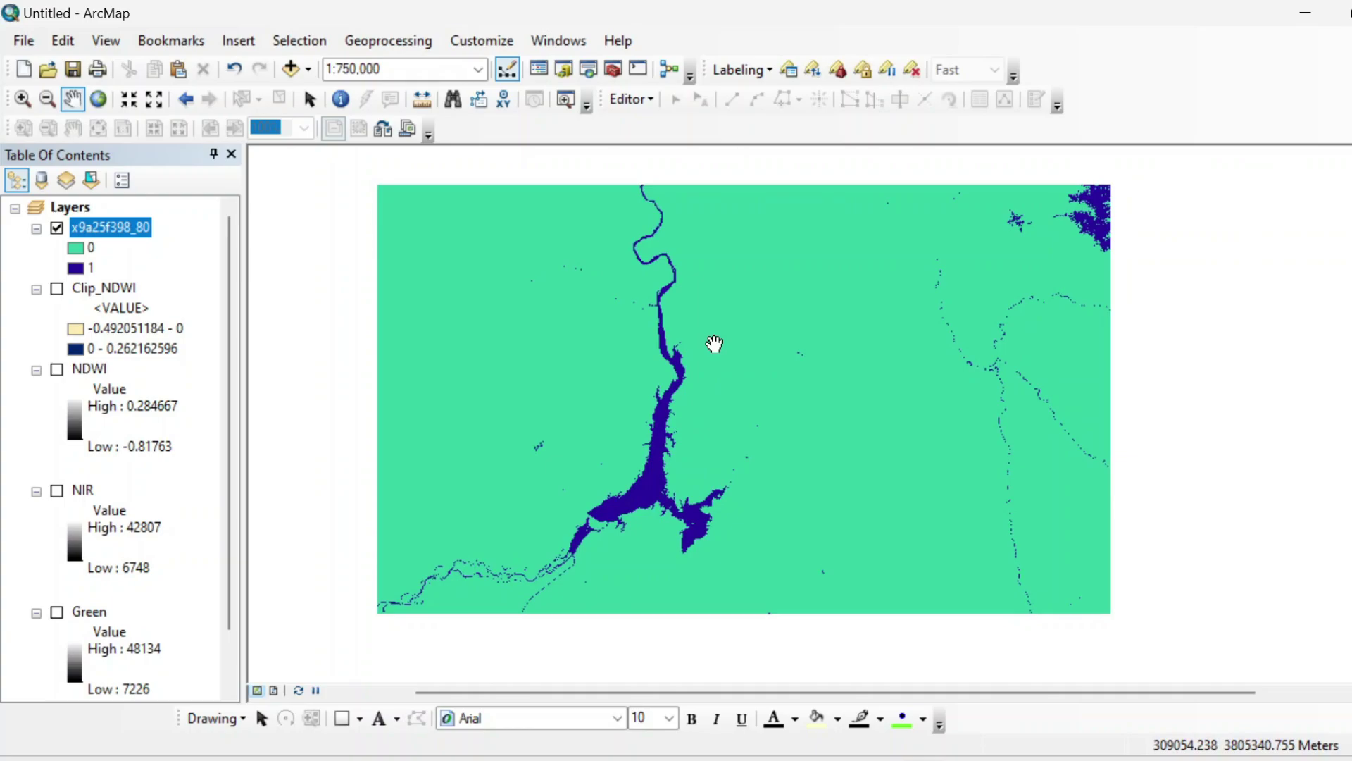
click(589, 68)
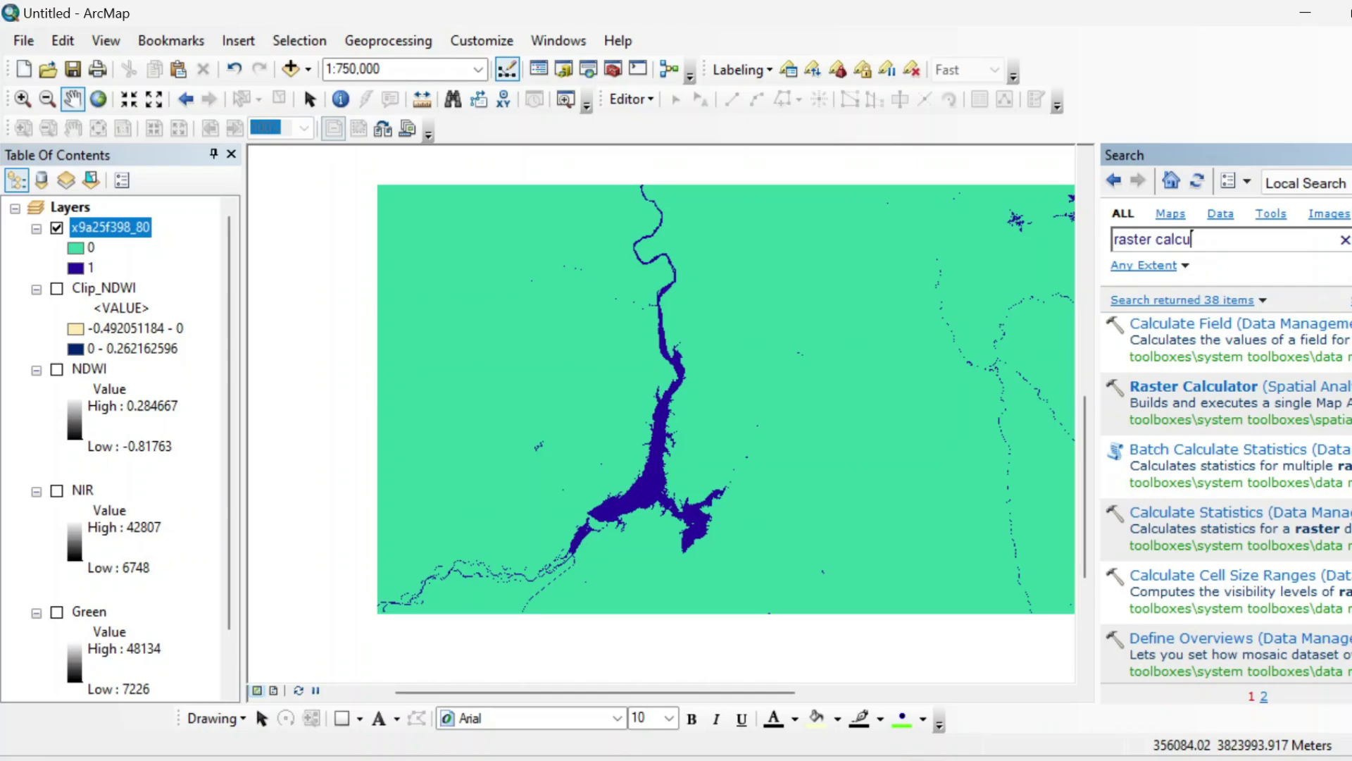
- Search for 'raster to polygon', show Clip_NDWI instead of x9a25f398_80, and open its Layer Properties
key(BackSpace)
key(BackSpace)
key(BackSpace)
key(Return)
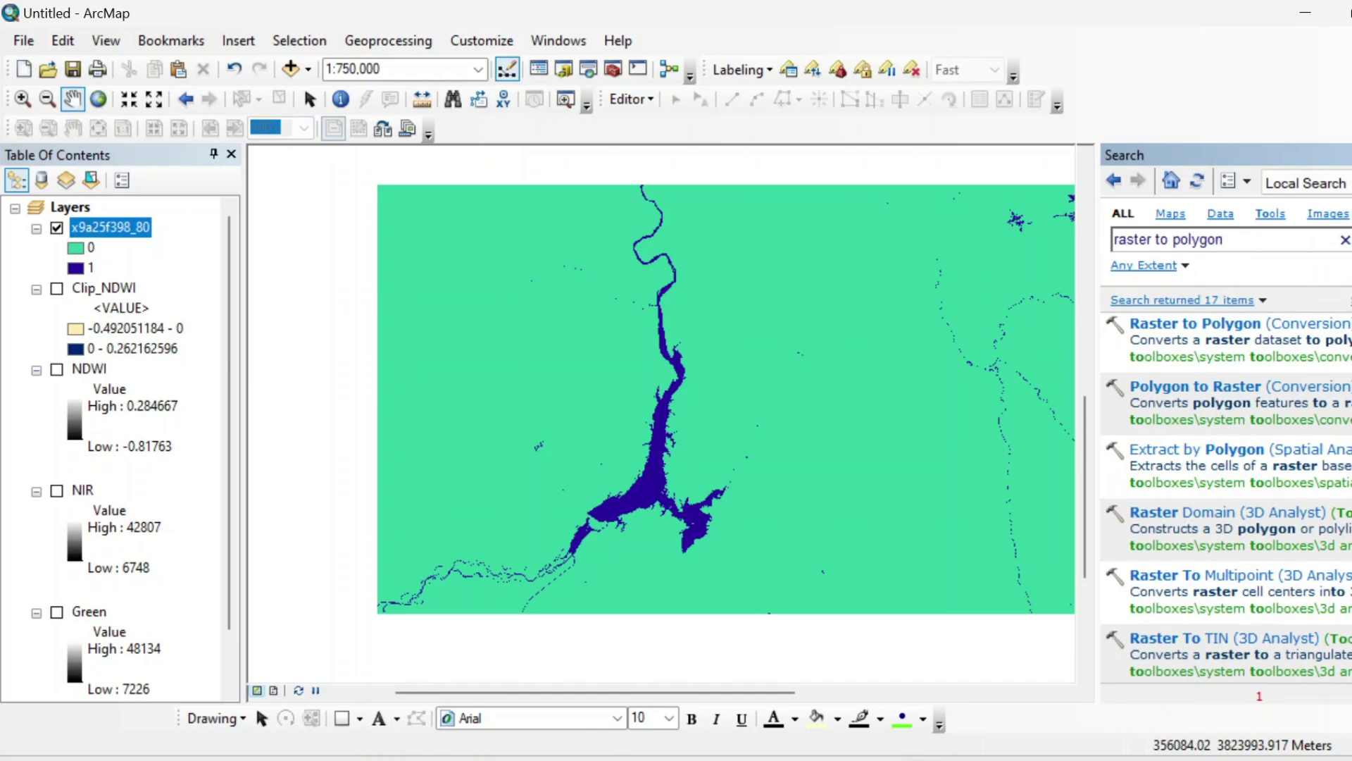
click(57, 288)
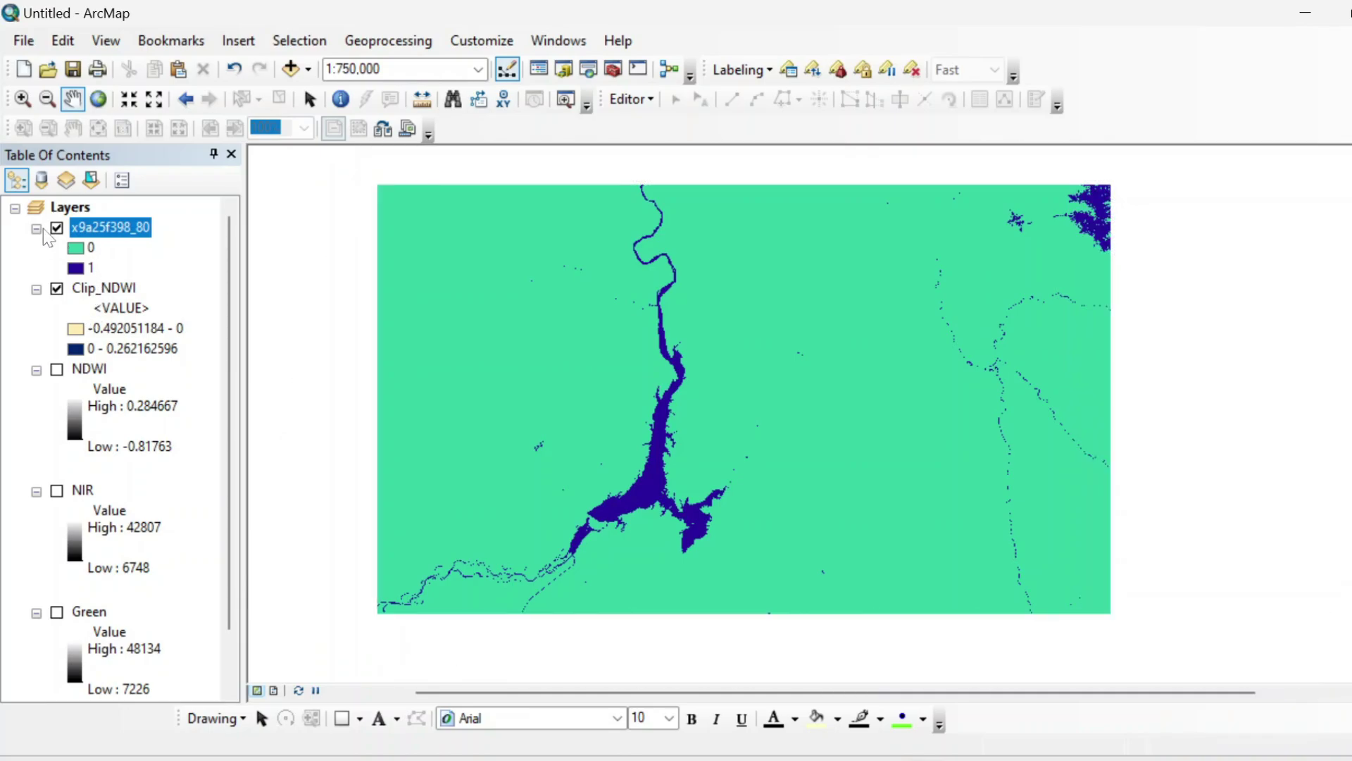
click(57, 228)
right_click(110, 288)
click(218, 610)
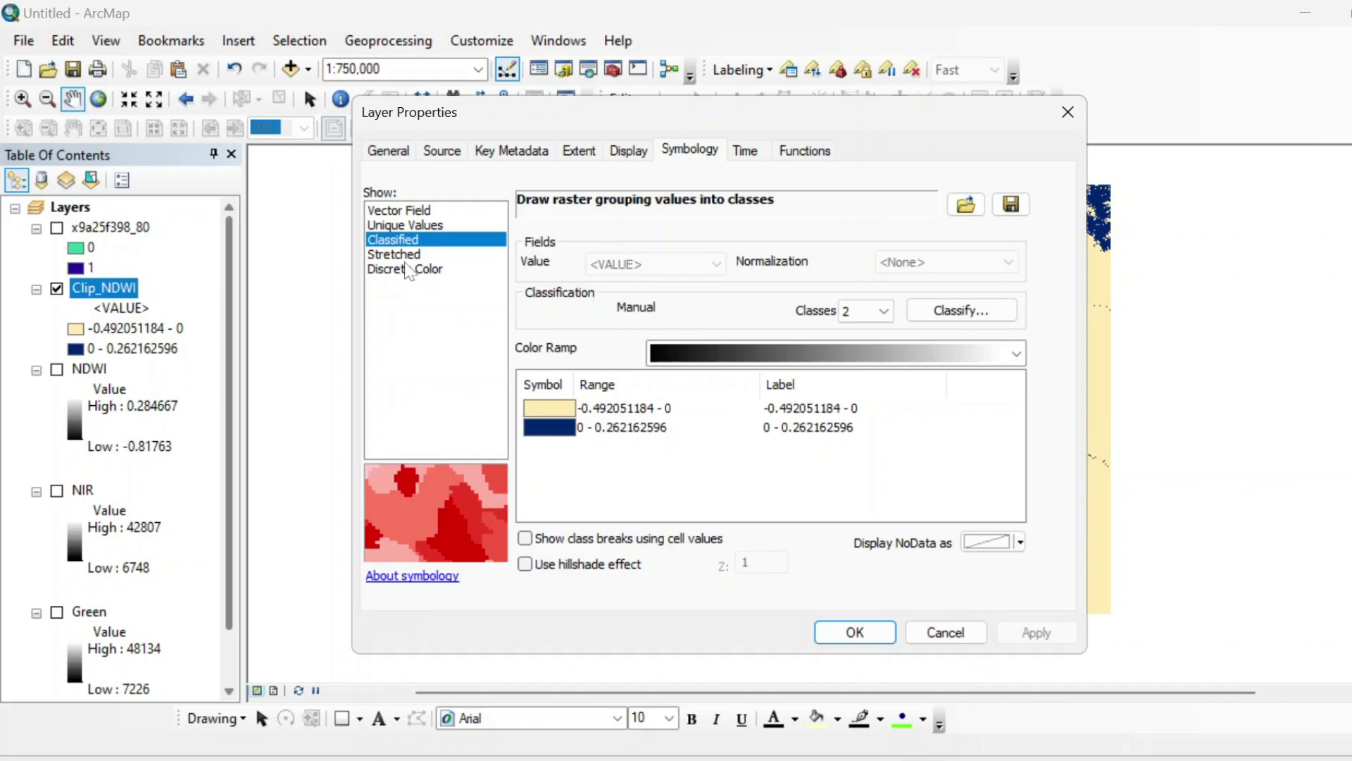
- Display Clip_NDWI as Stretched with the red-yellow-green-blue ramp (−0.459814 to 0.262163) and zoom out slightly
click(393, 254)
click(807, 390)
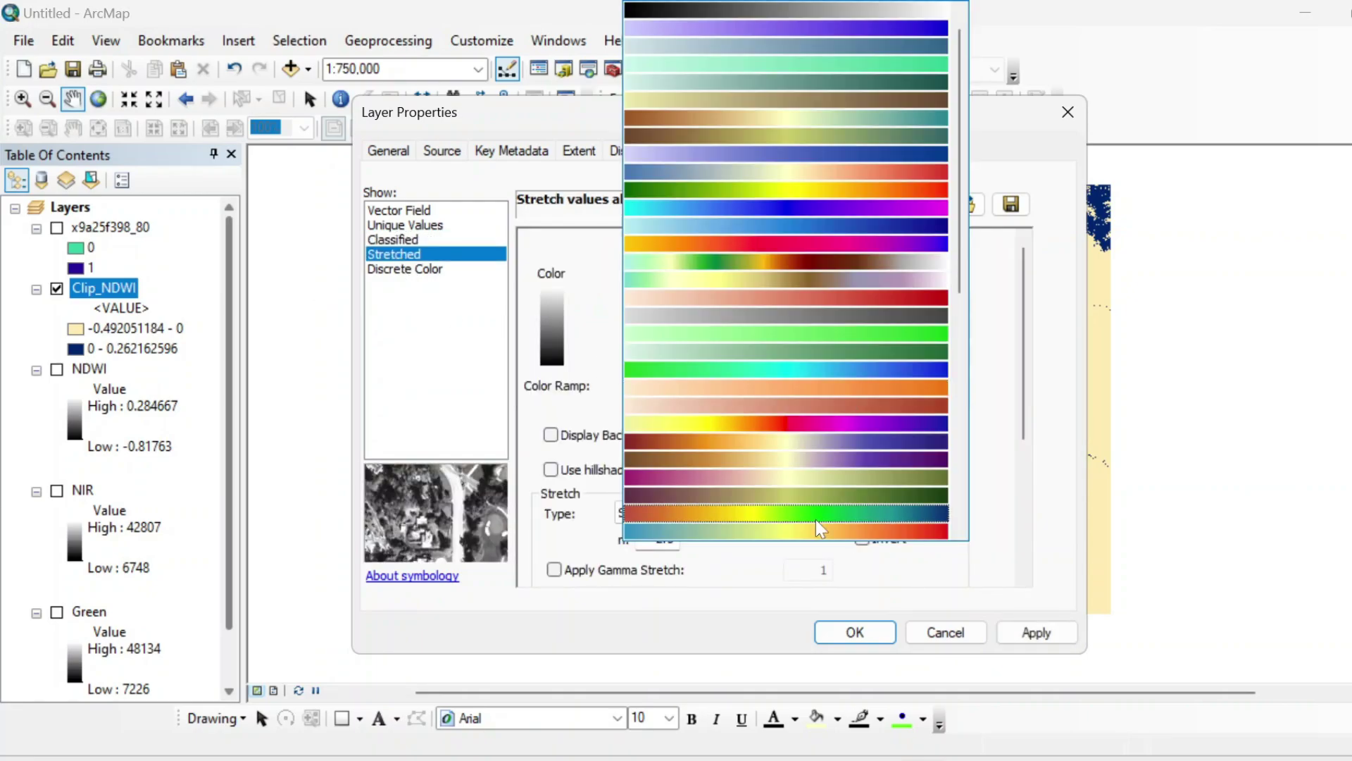
click(824, 523)
click(855, 632)
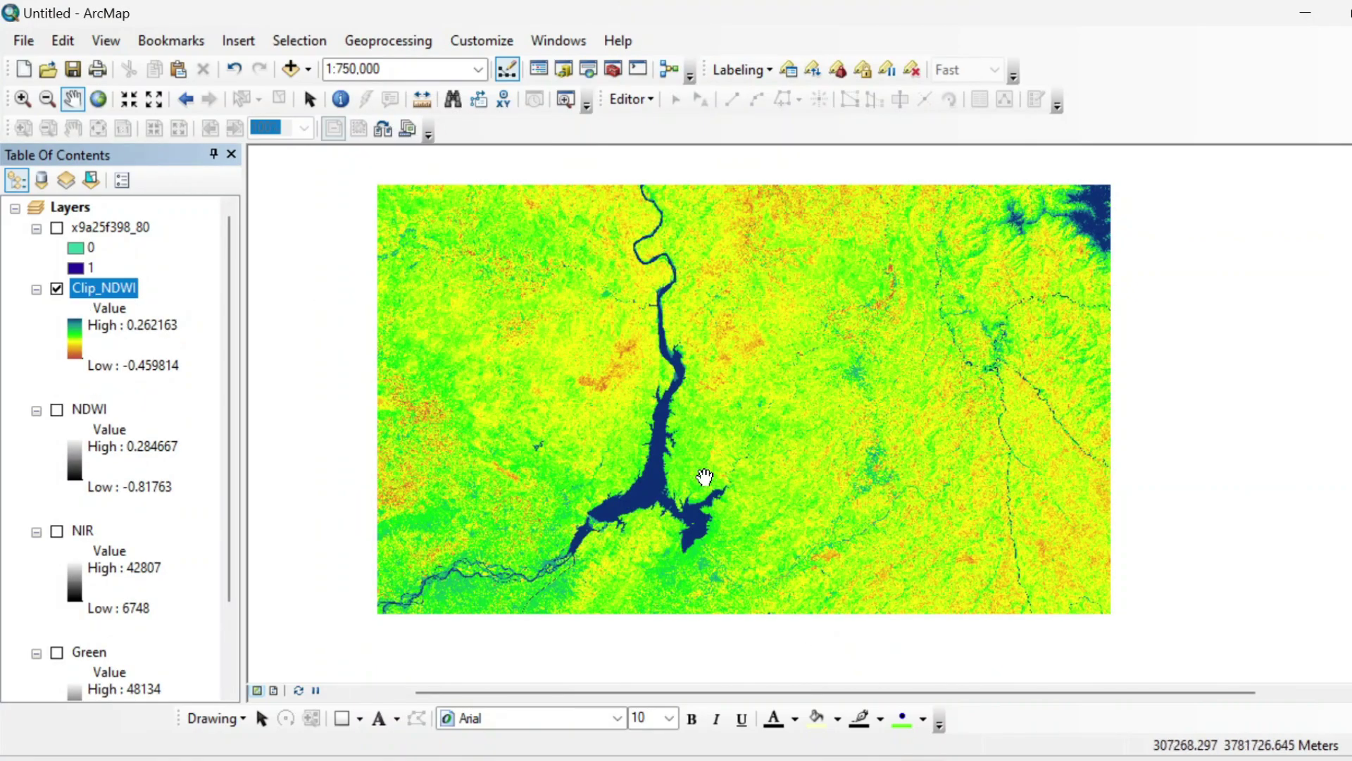
scroll(711, 428, down, 1)
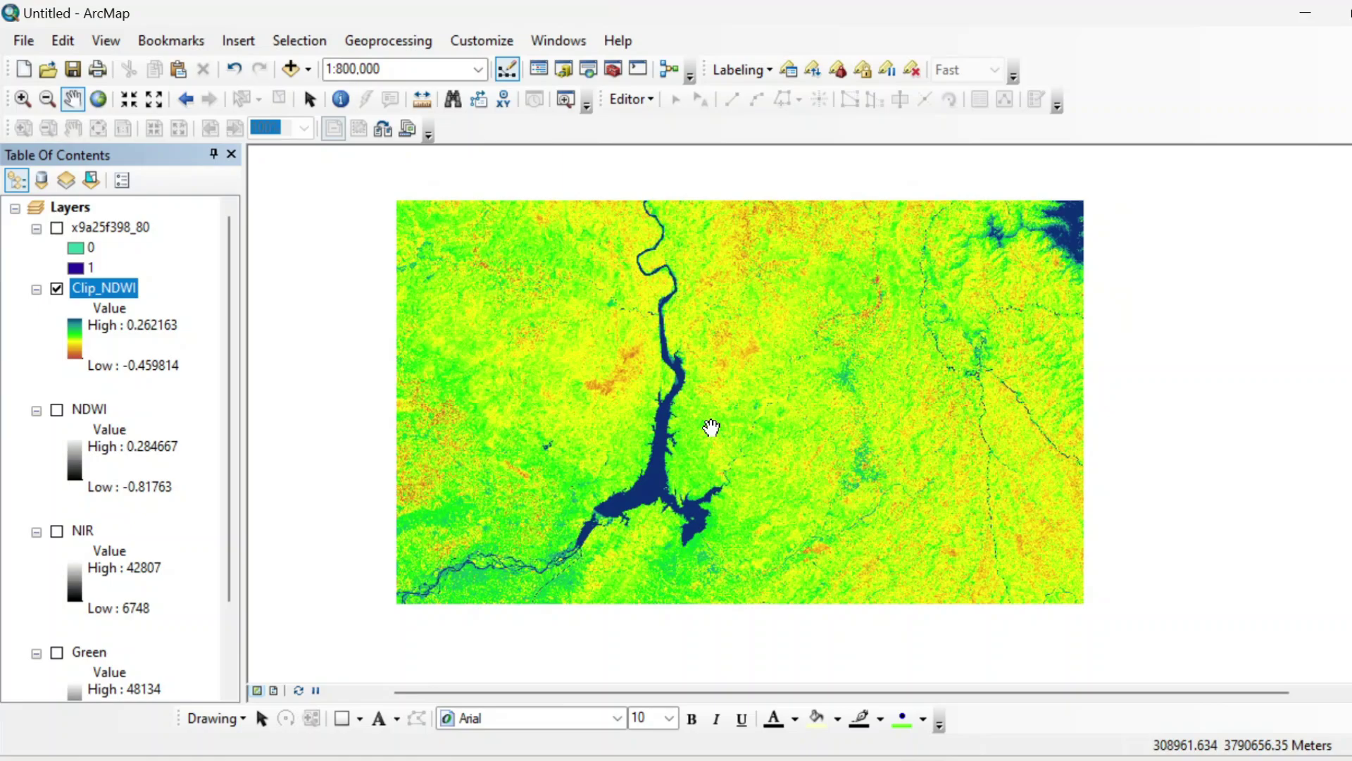